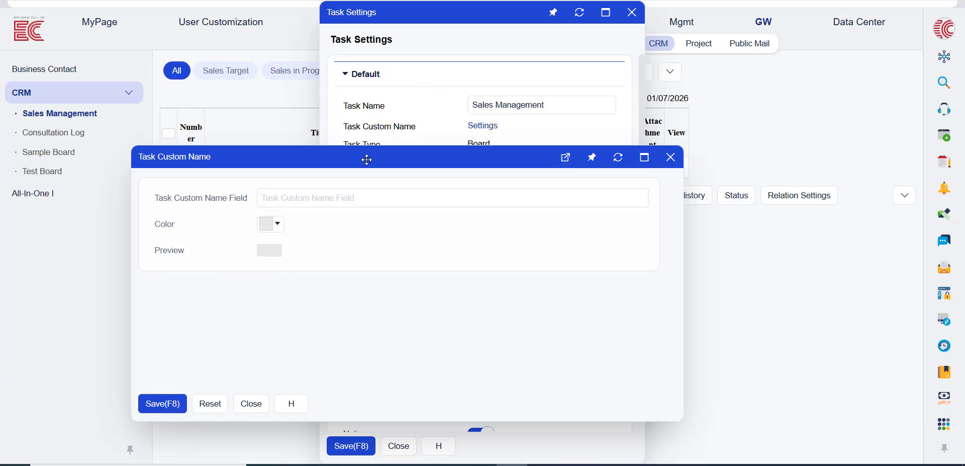
- Give the Sales Management board the custom name "Sales" with a light blue colour and save its task settings
left_click(379, 191)
type("Sales")
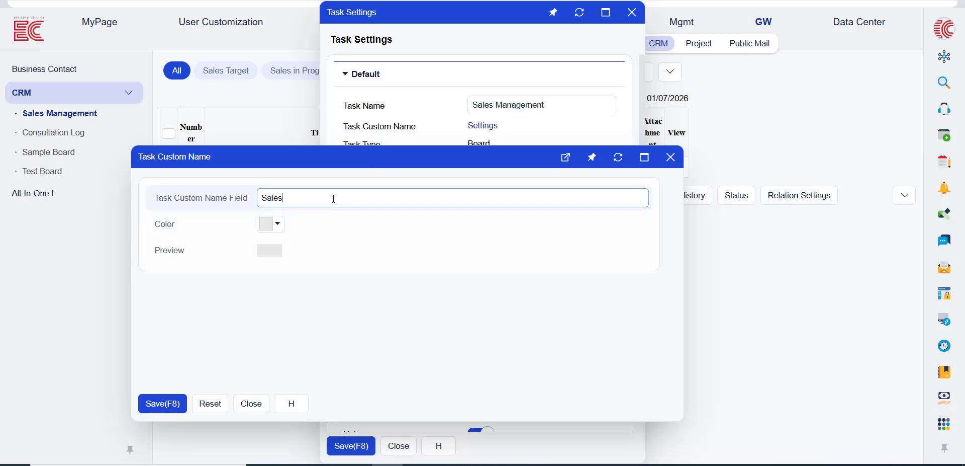
left_click(274, 223)
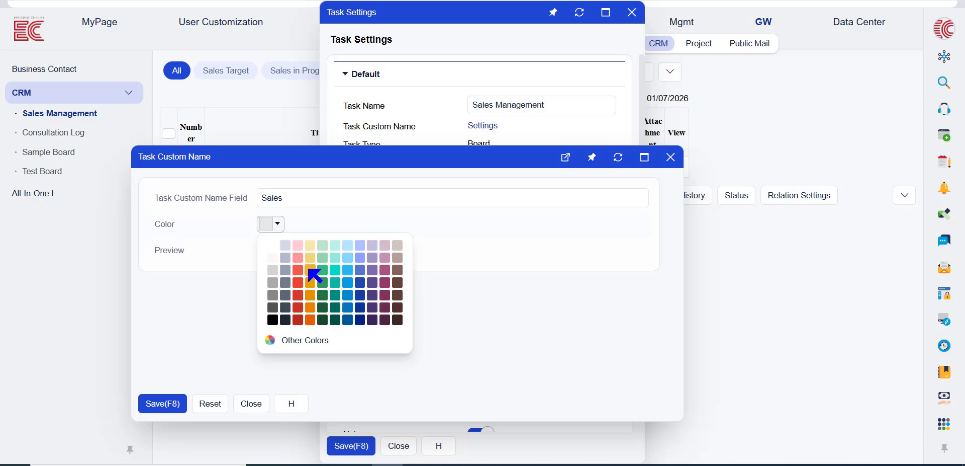
left_click(348, 258)
left_click(155, 401)
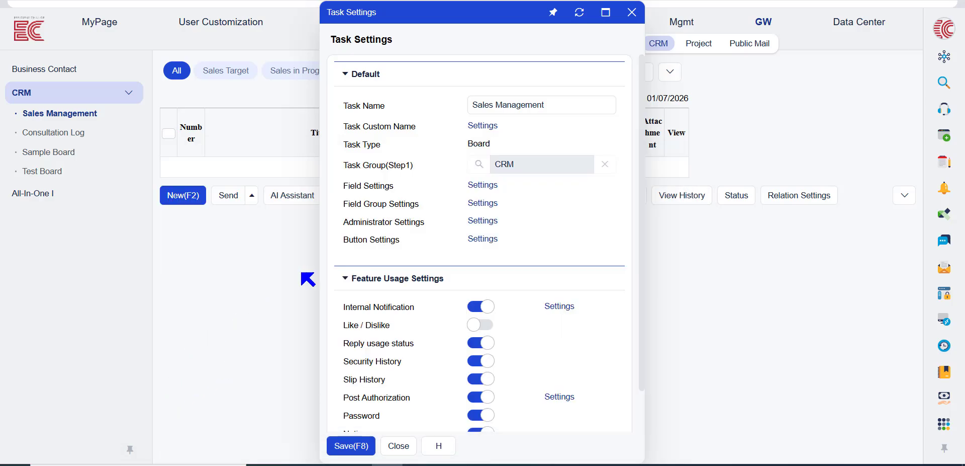
left_click(351, 445)
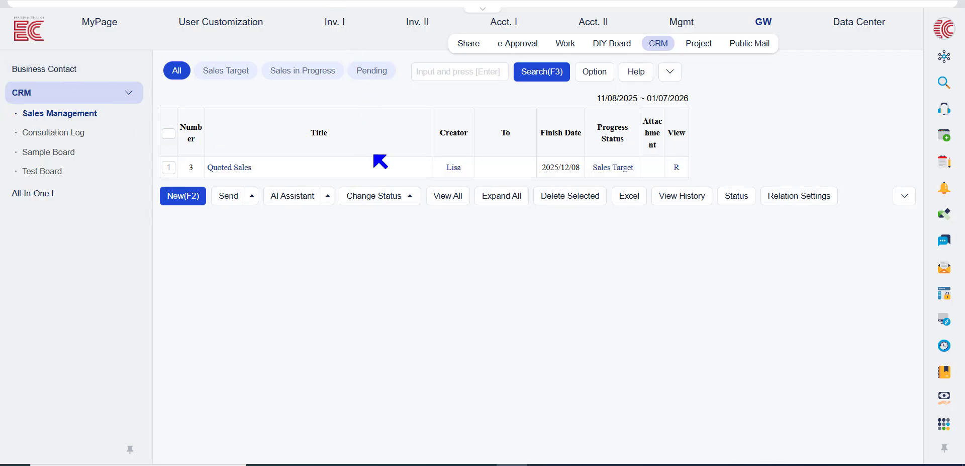
- Open a new quotation and attach the "Quoted Sales" post from the Sales Management board
left_click(334, 21)
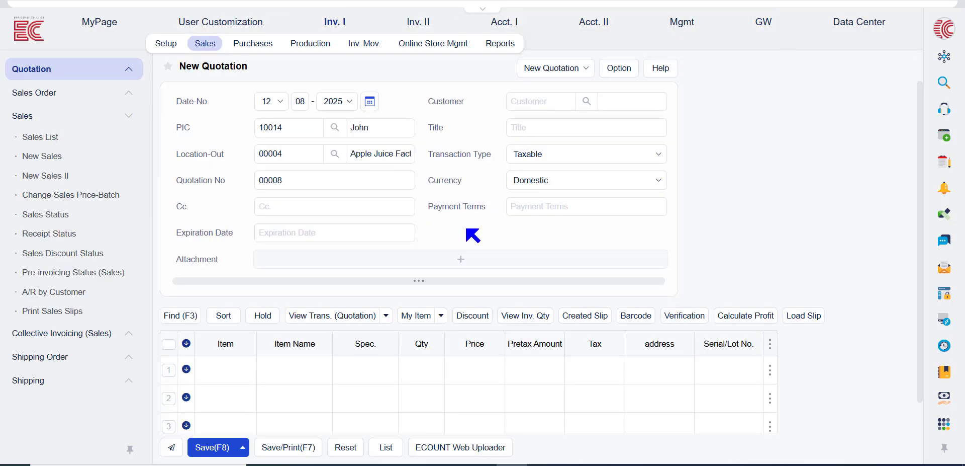
left_click(469, 267)
mouse_move(526, 341)
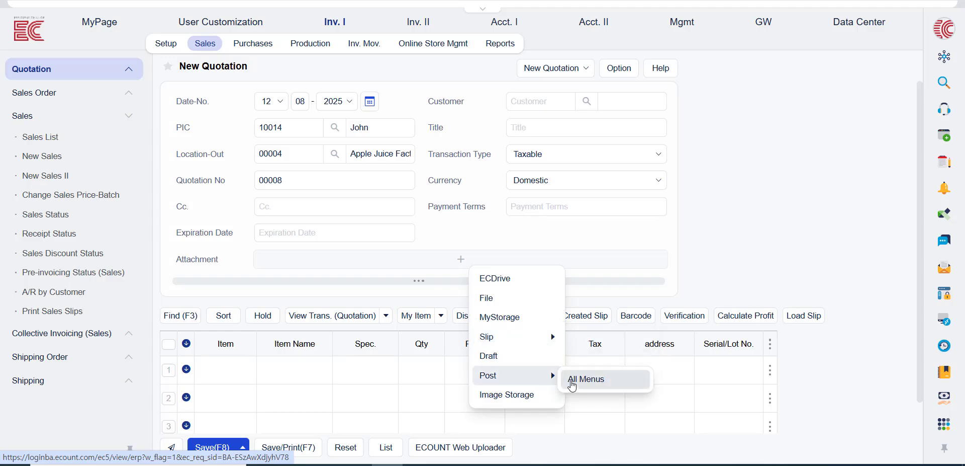
left_click(583, 380)
left_click(218, 202)
left_click(236, 387)
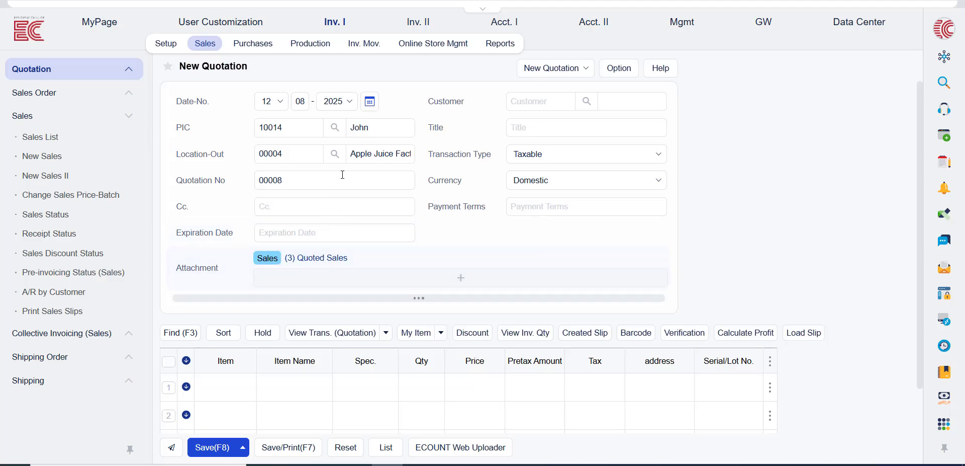
- Attach the "notice 1208" post from the Announcements board to the quotation
left_click(442, 278)
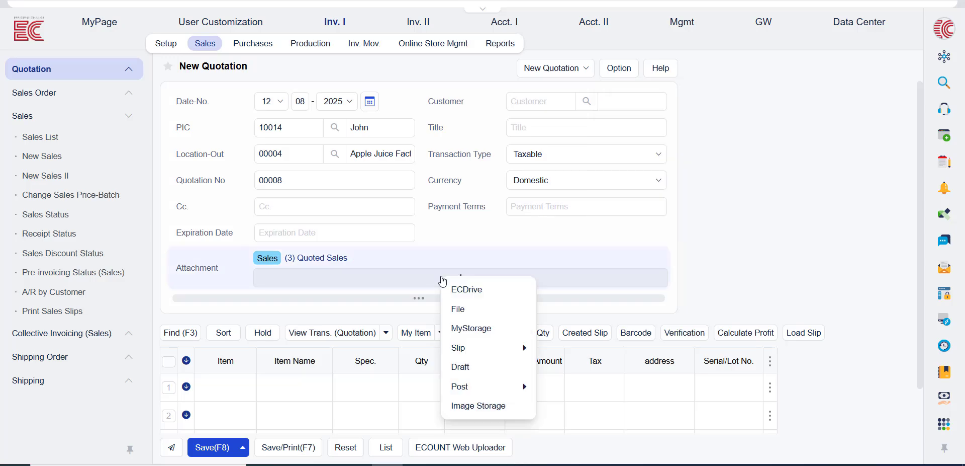
mouse_move(491, 386)
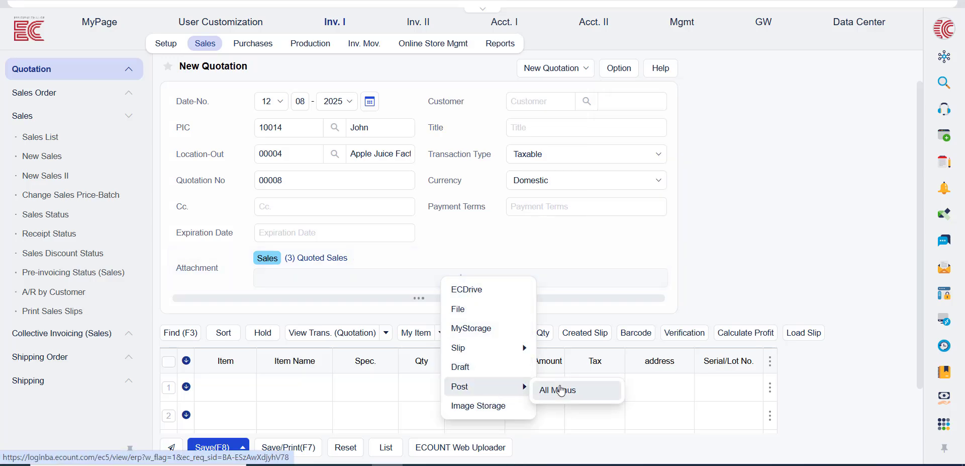
left_click(556, 389)
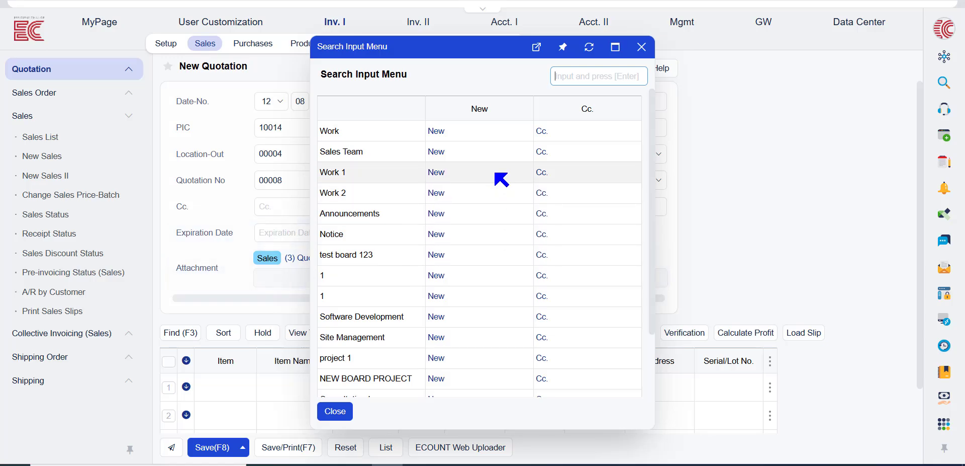
left_click(350, 213)
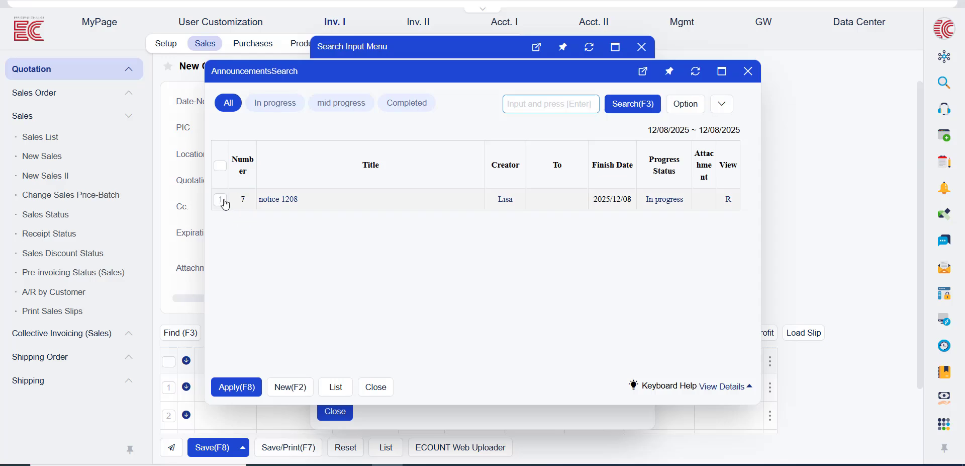
left_click(246, 387)
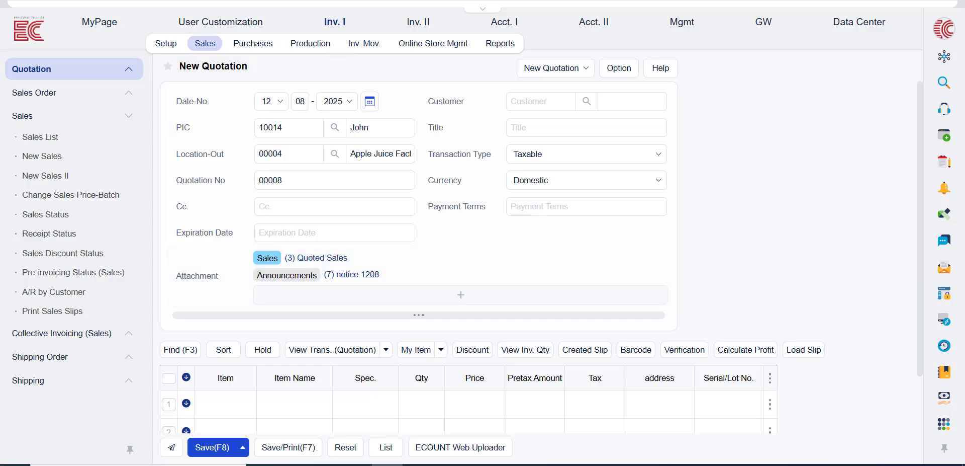
- In the quotation's field settings, change the PIC field's display name to "Sales PIC" and save it
left_click(619, 68)
left_click(647, 92)
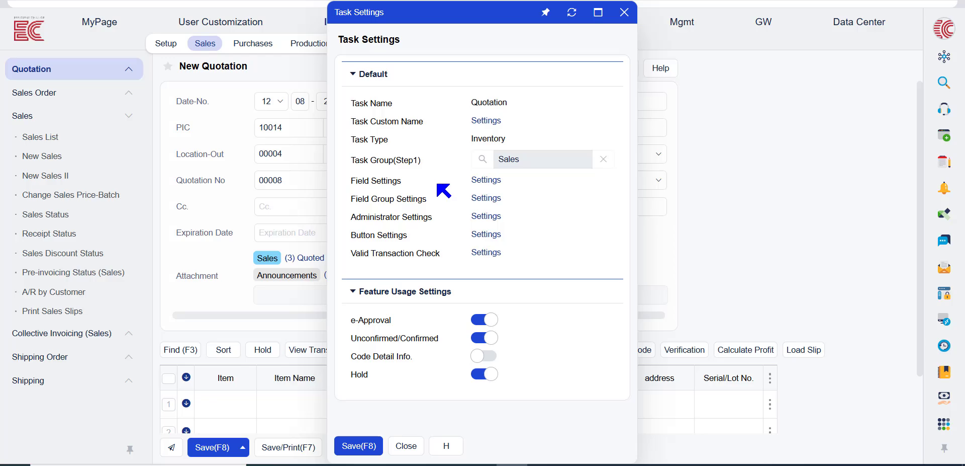
left_click(486, 180)
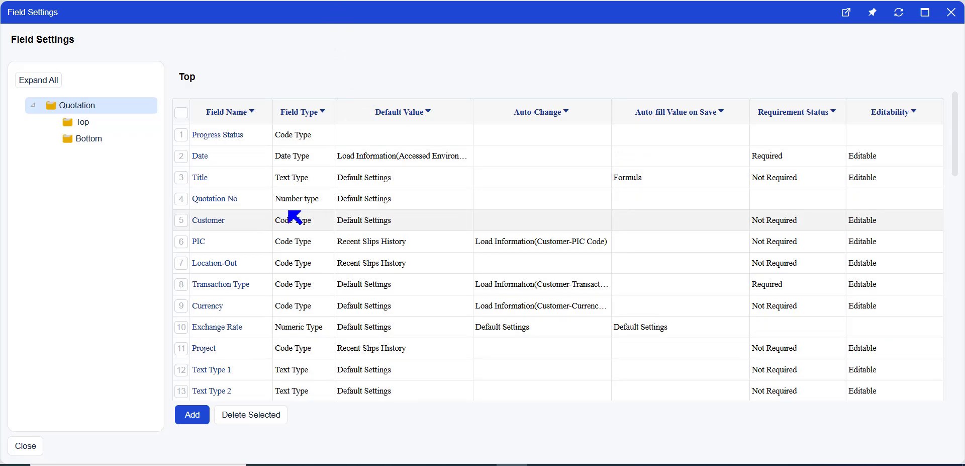
left_click(218, 200)
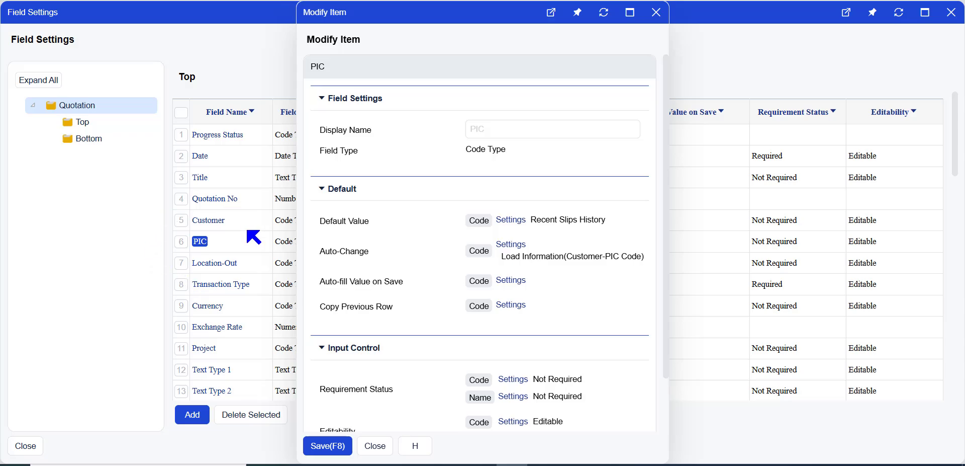
left_click(495, 131)
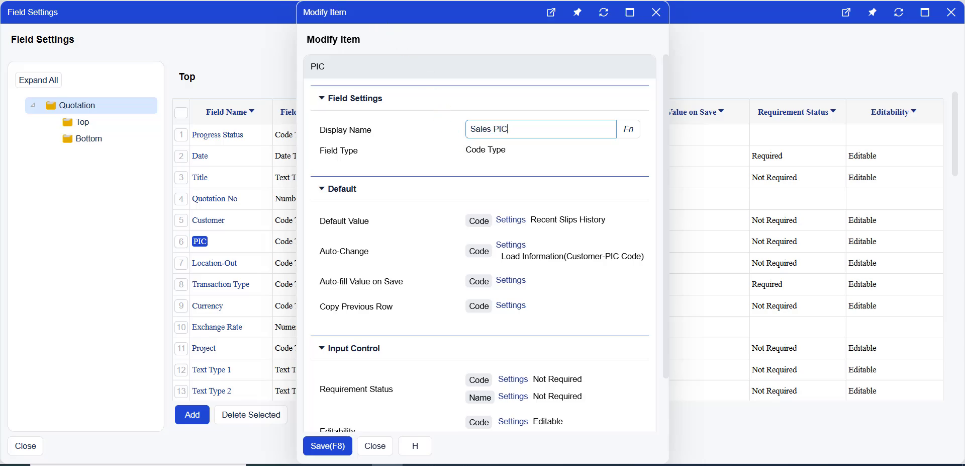
key("F8")
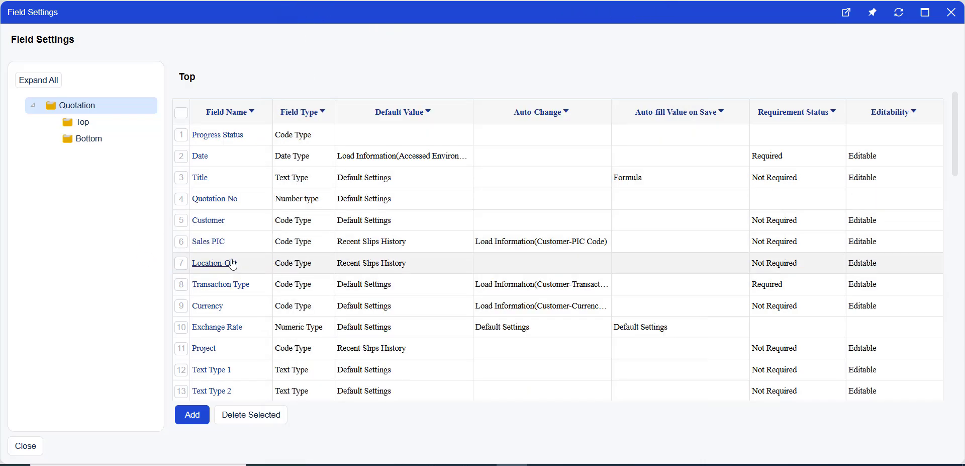
left_click(951, 12)
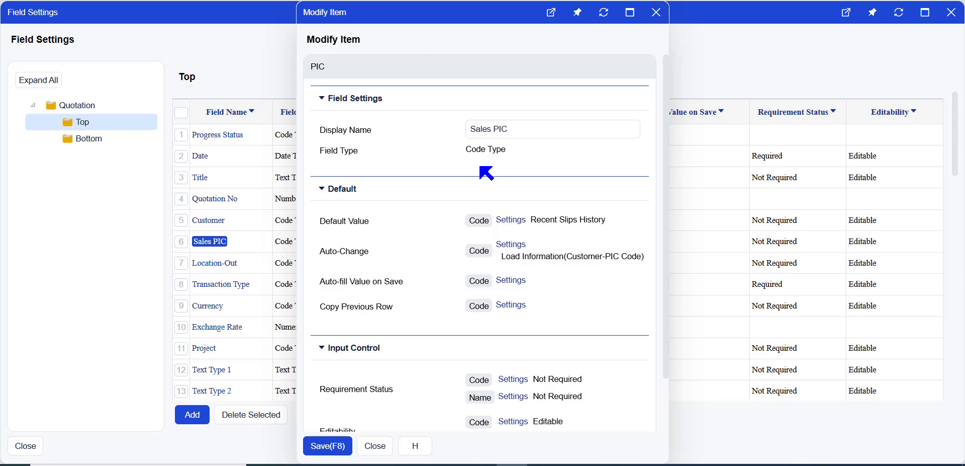
- Review the Sales PIC field's Default Value choices, including Default Settings, Set Manually and the fields available under Load Information
left_click(509, 221)
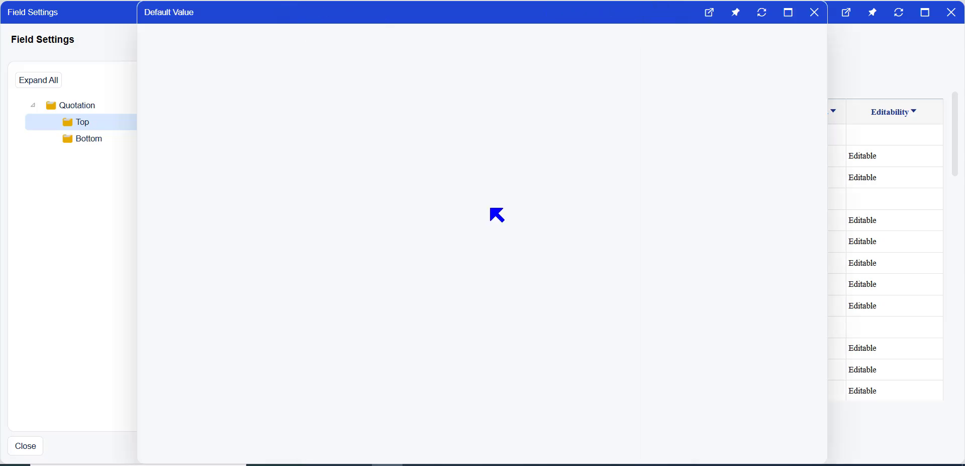
left_click(243, 158)
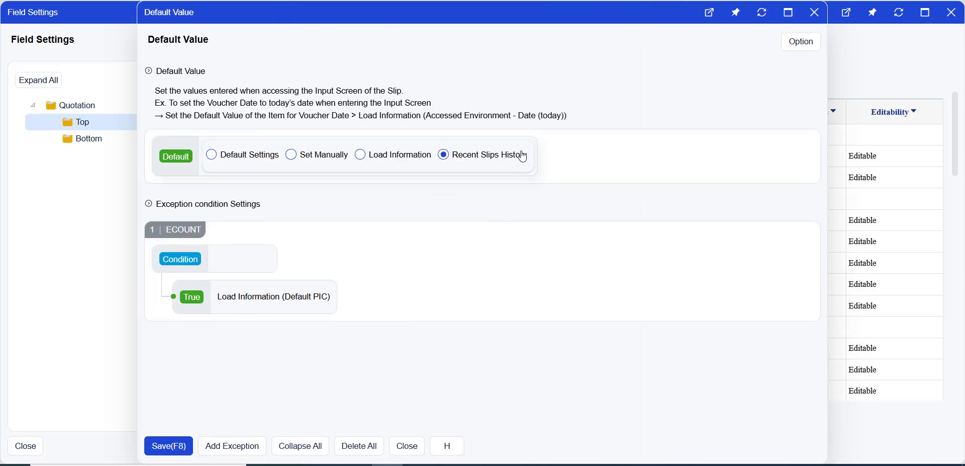
left_click(247, 165)
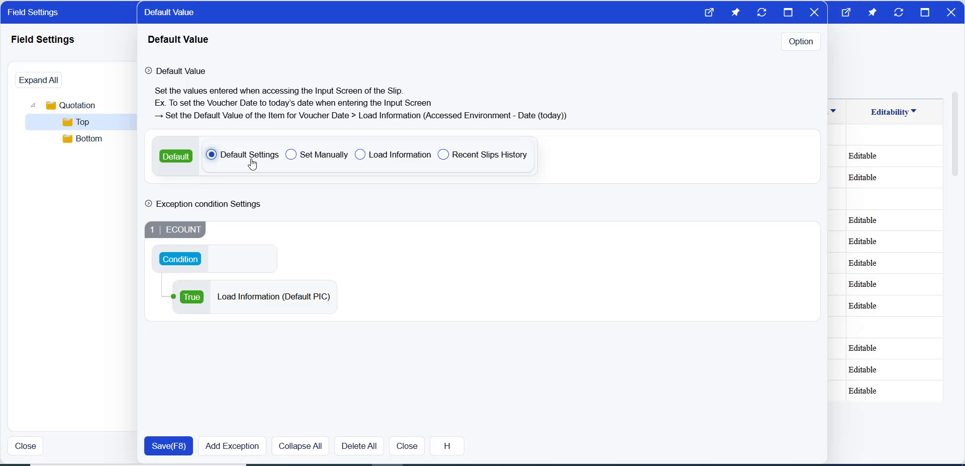
left_click(311, 165)
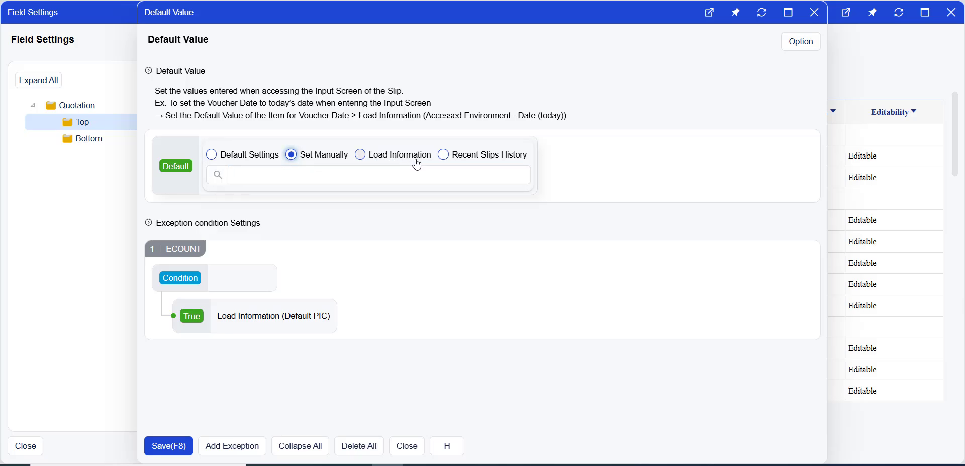
left_click(360, 154)
left_click(217, 175)
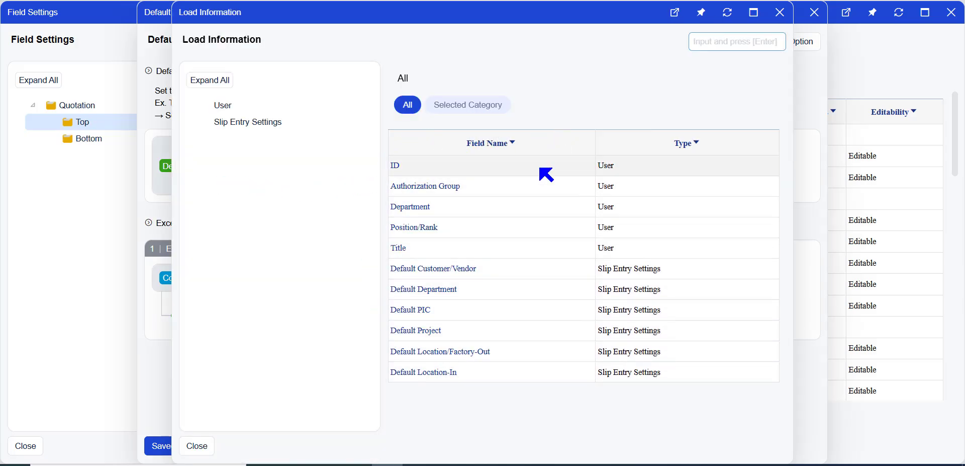
left_click(780, 12)
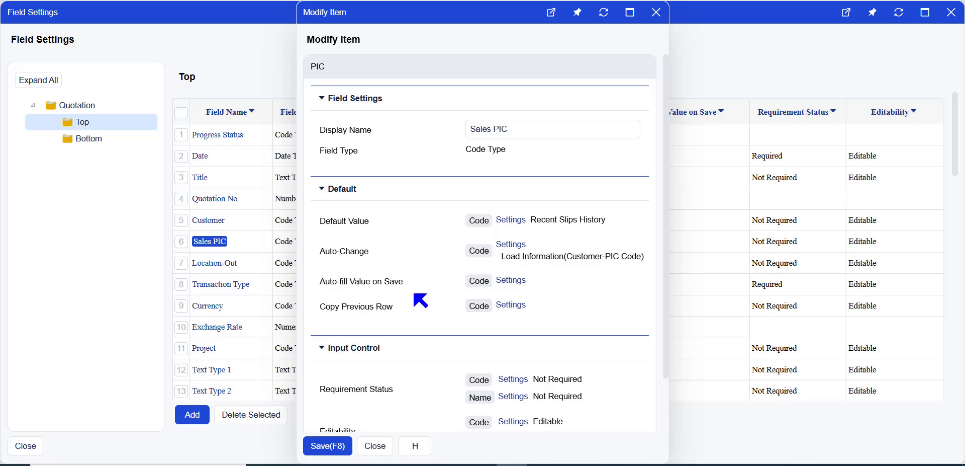
- Review the Load Property choices in the Sales PIC field's Auto-fill Value on Save settings without saving
left_click(508, 280)
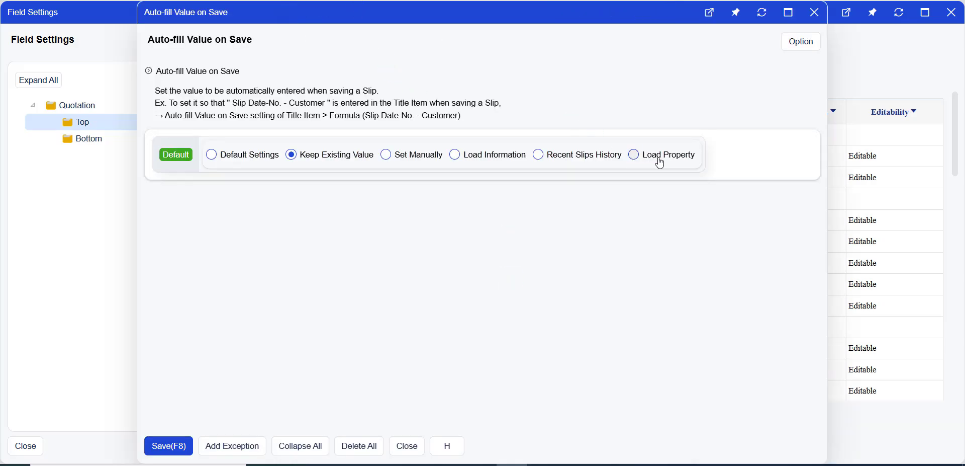
left_click(634, 155)
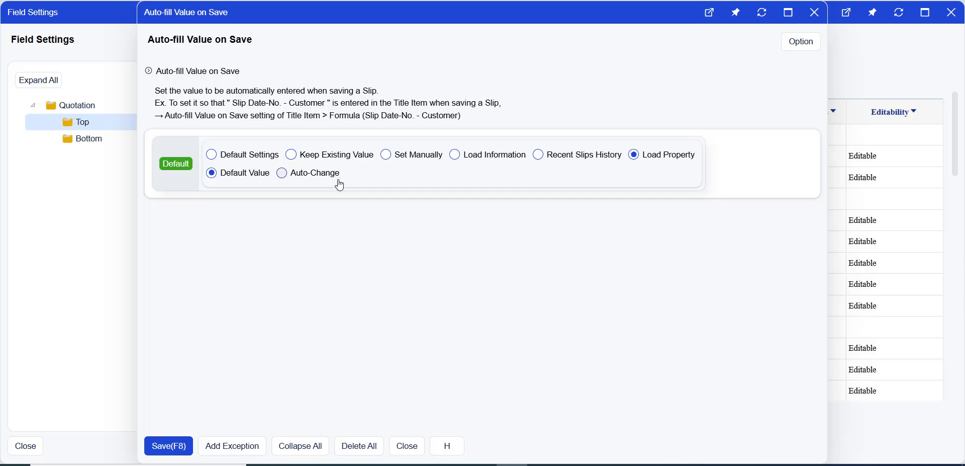
key("Escape")
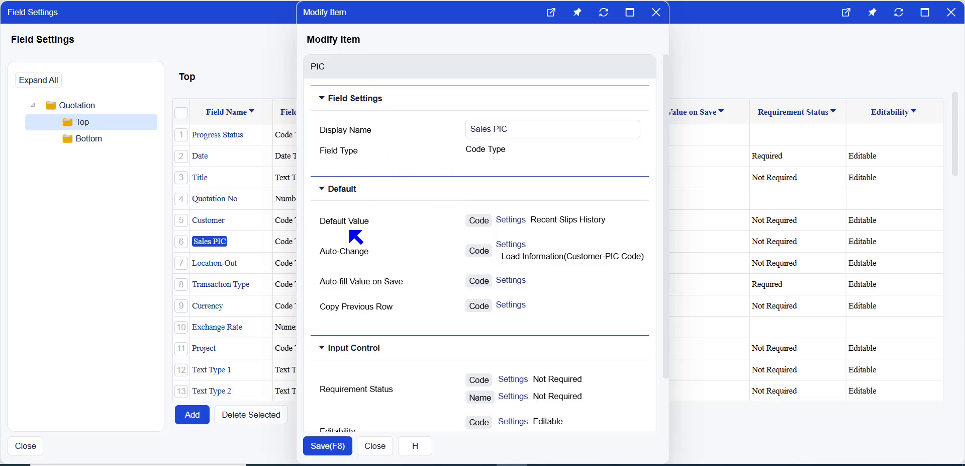
- Set the Sales PIC field's default value to load Default PIC from Slip Entry Settings and save it
left_click(504, 221)
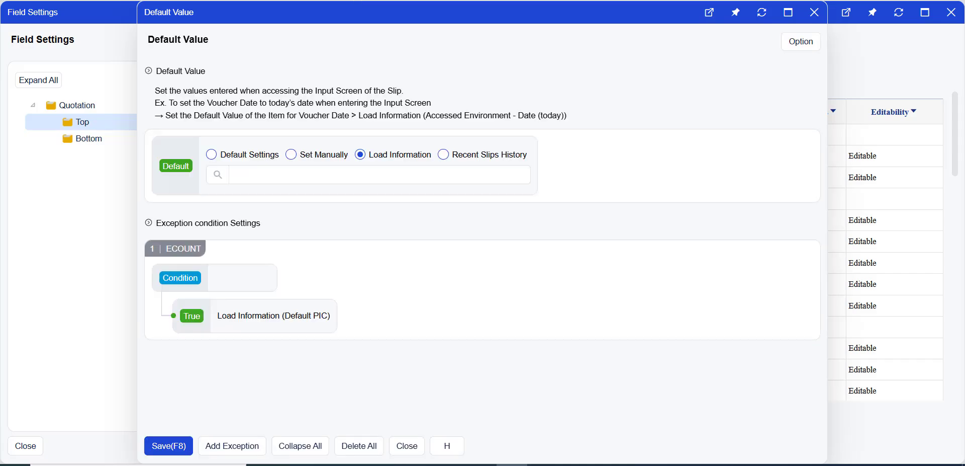
left_click(217, 175)
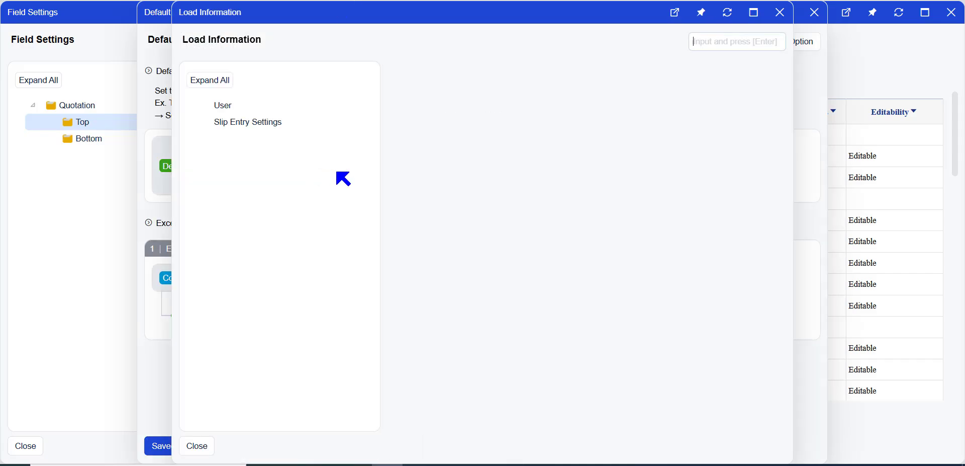
left_click(272, 122)
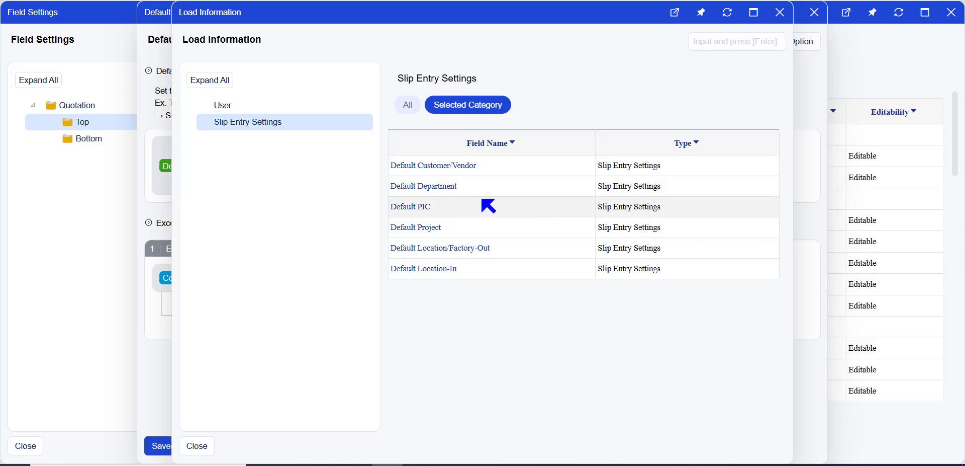
left_click(422, 207)
key("F8")
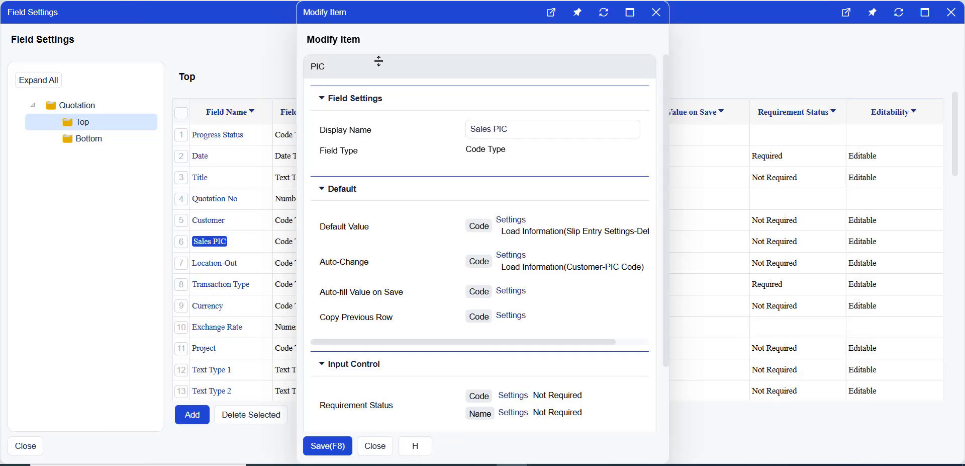
- Review the Sales PIC field's Auto-Change and Auto-fill Value on Save settings
left_click(510, 256)
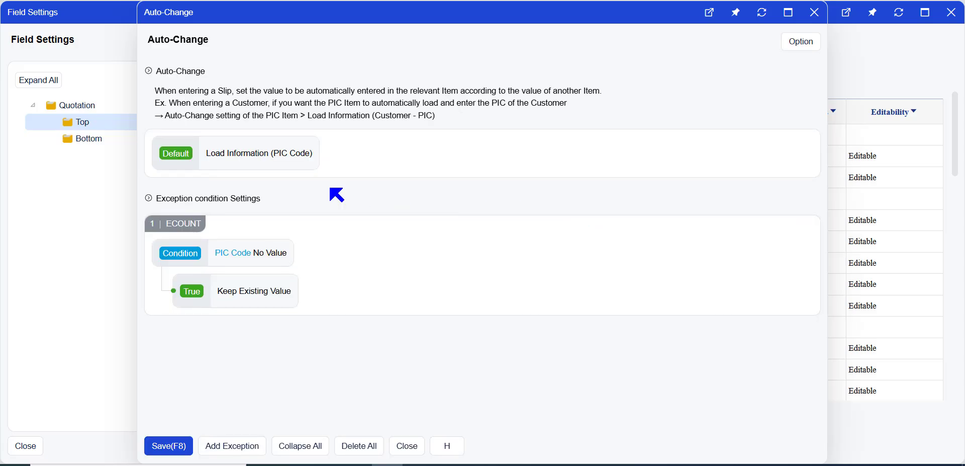
left_click(288, 167)
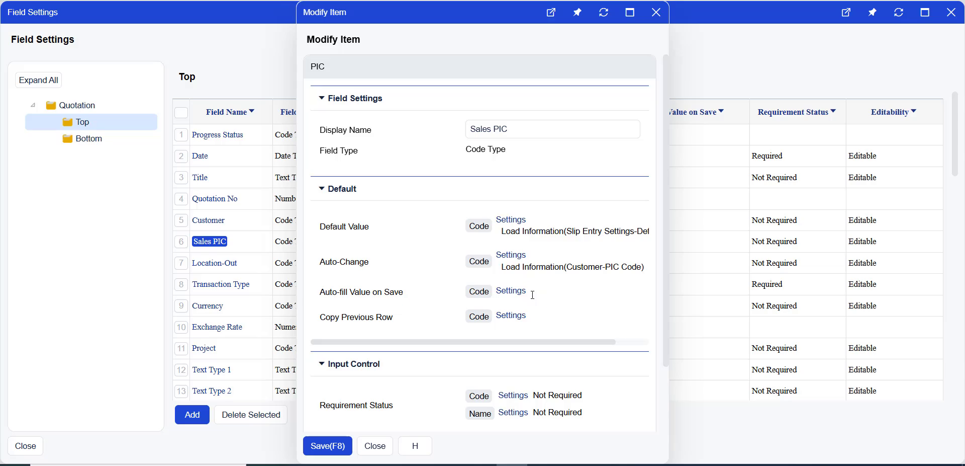
left_click(515, 295)
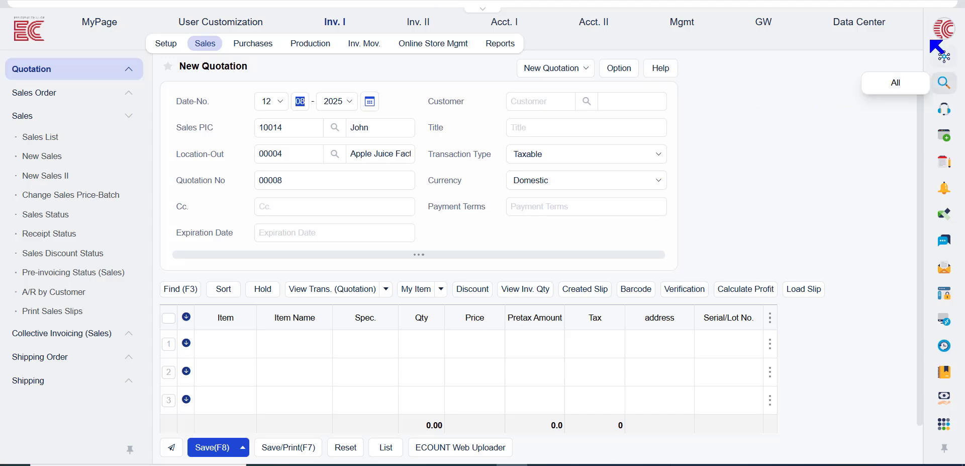
- Open the Personal function Settings to check the default PIC in Slip Entry Settings
left_click(944, 28)
left_click(898, 70)
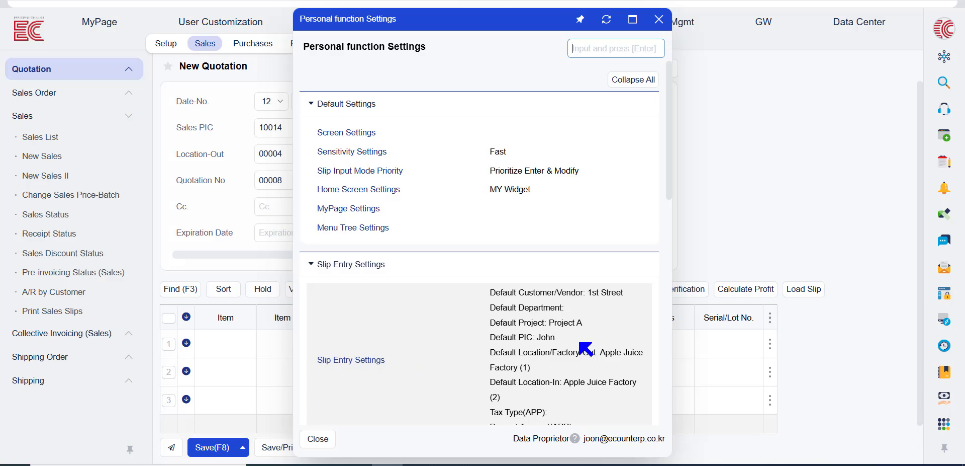
- Check the default PIC in the Slip Entry Settings, close them, and set the new quotation's customer to 1st Street
left_click_drag(555, 340, 474, 338)
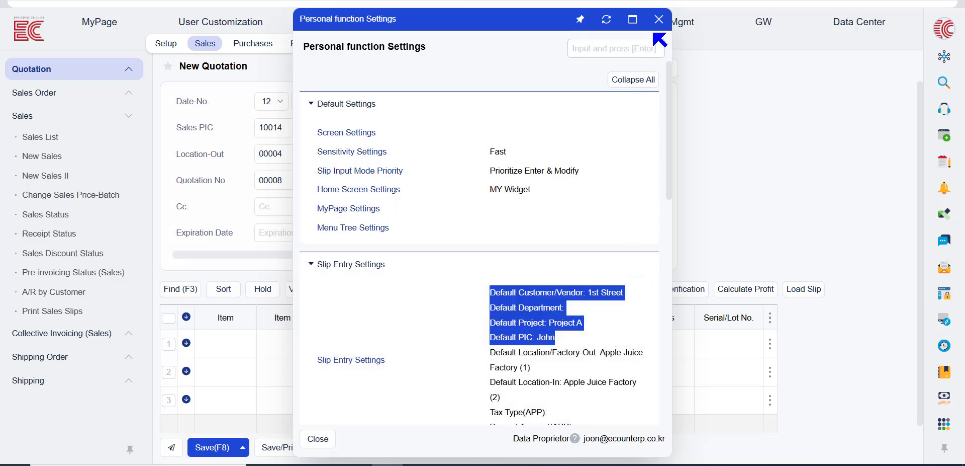
left_click(658, 20)
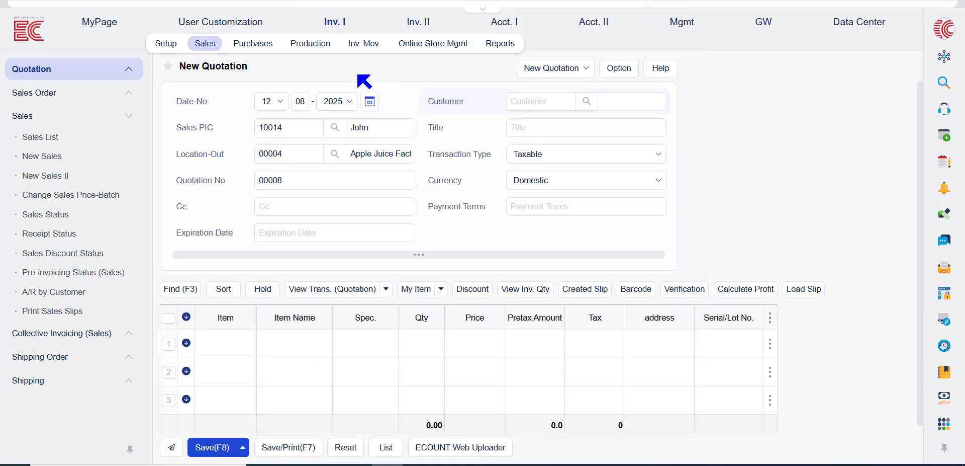
left_click(545, 104)
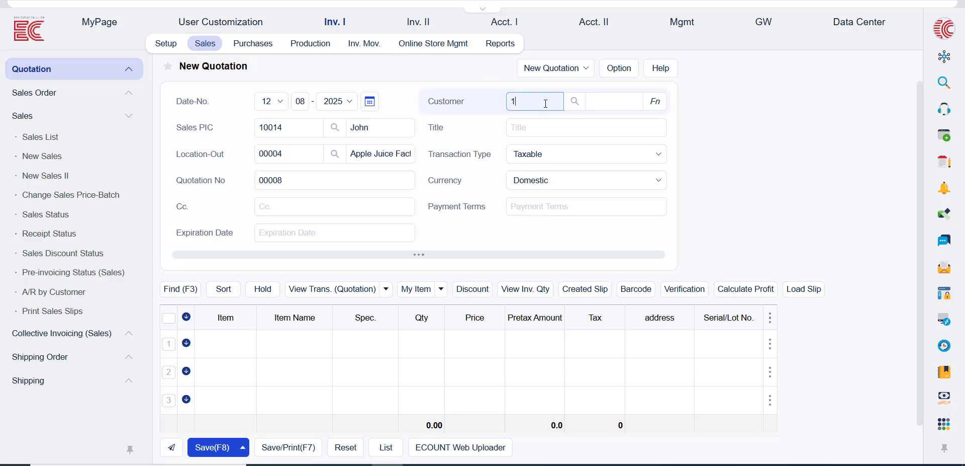
type("1st")
key("Return")
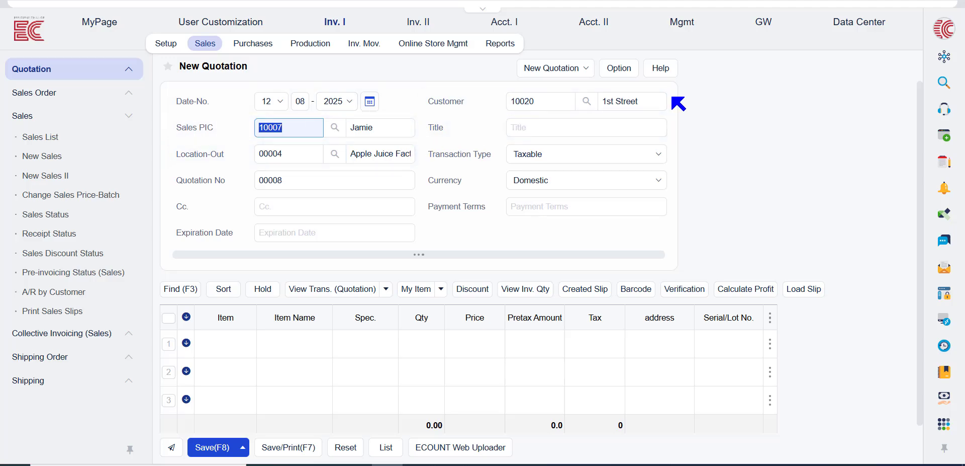
- Enter the Remote Control item with quantity 1 on the quotation's first line and save the quotation
left_click(323, 35)
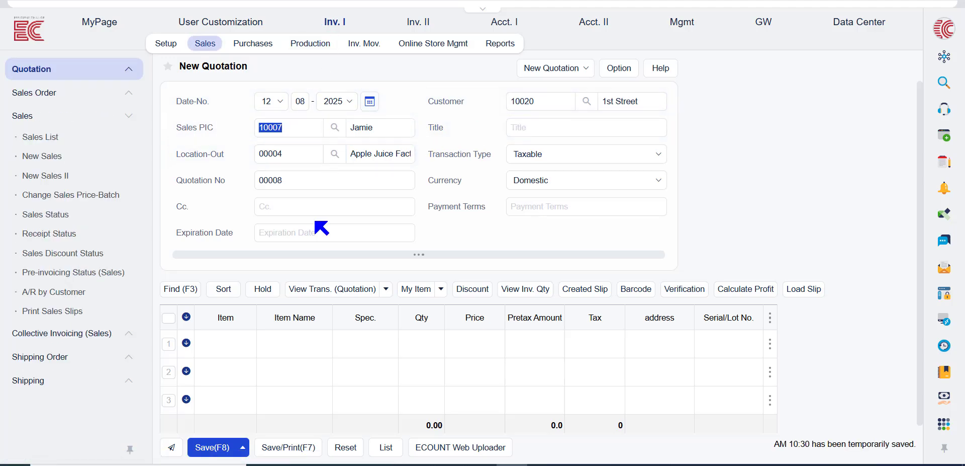
left_click(208, 447)
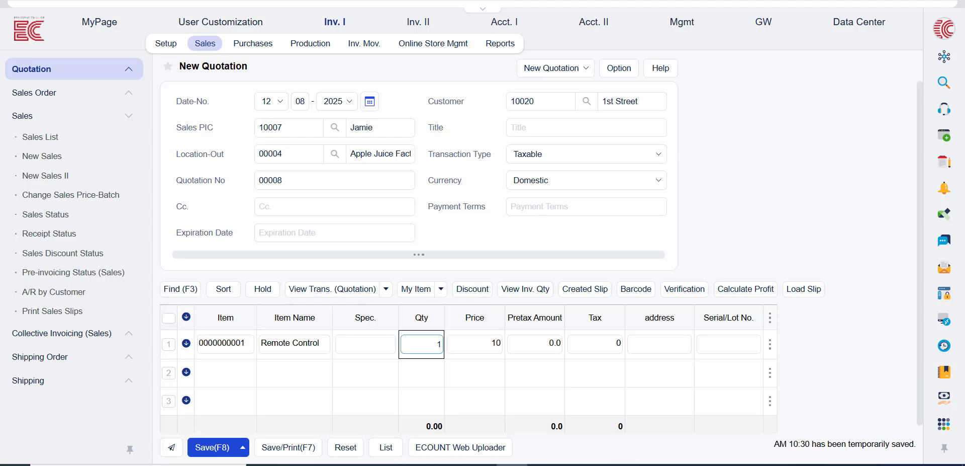
type("1")
left_click(206, 448)
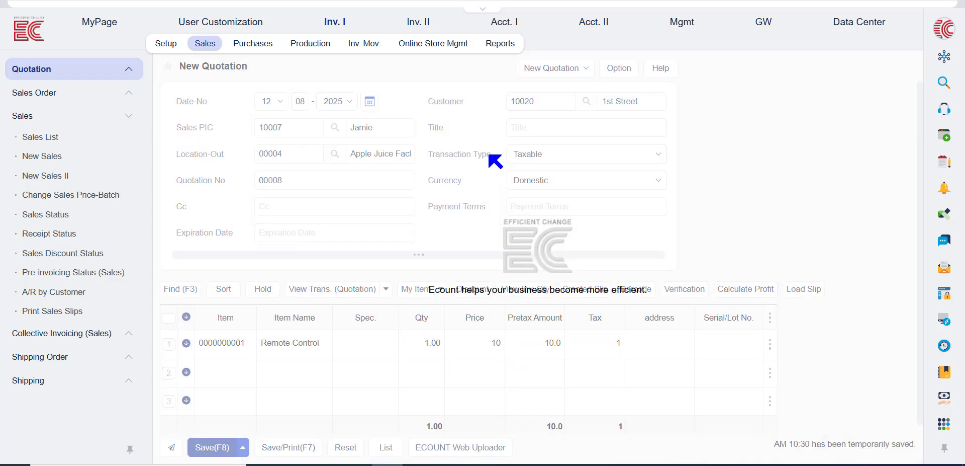
- Set the Auto-Change of the Amount 1 field, among the quotation's Bottom fields, to Formula
left_click(394, 44)
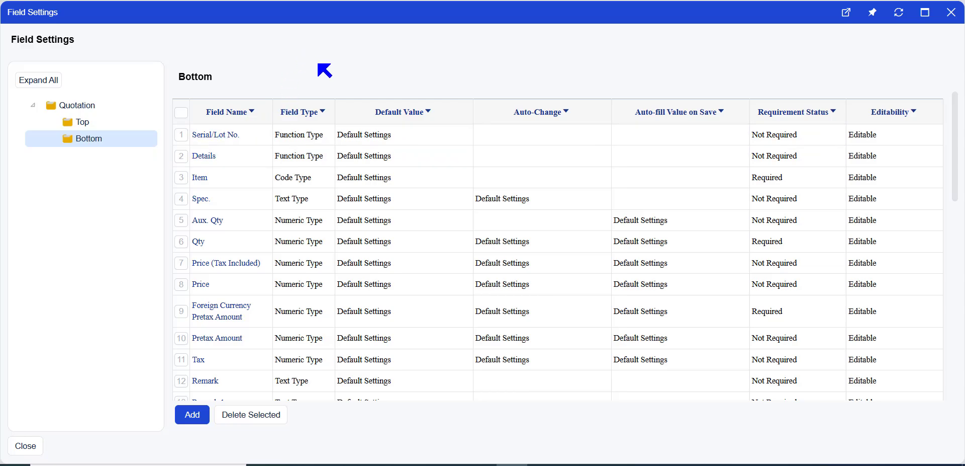
scroll(369, 241, "down", 8)
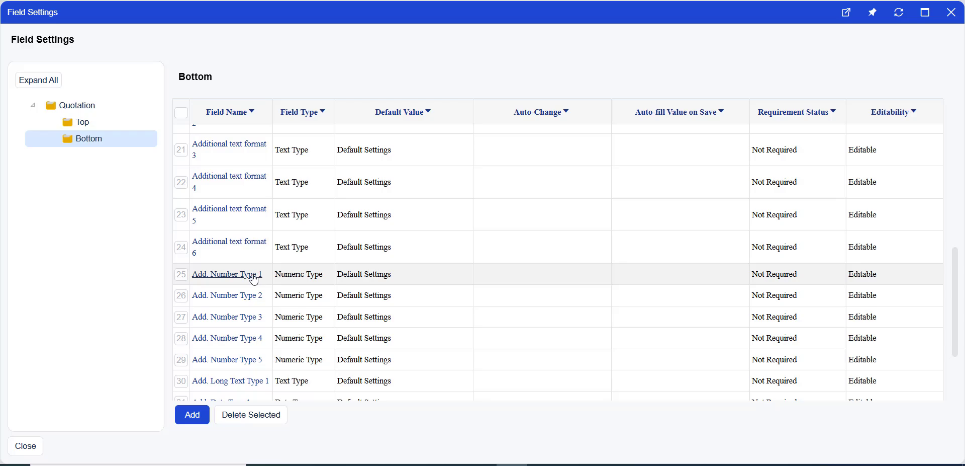
left_click(254, 278)
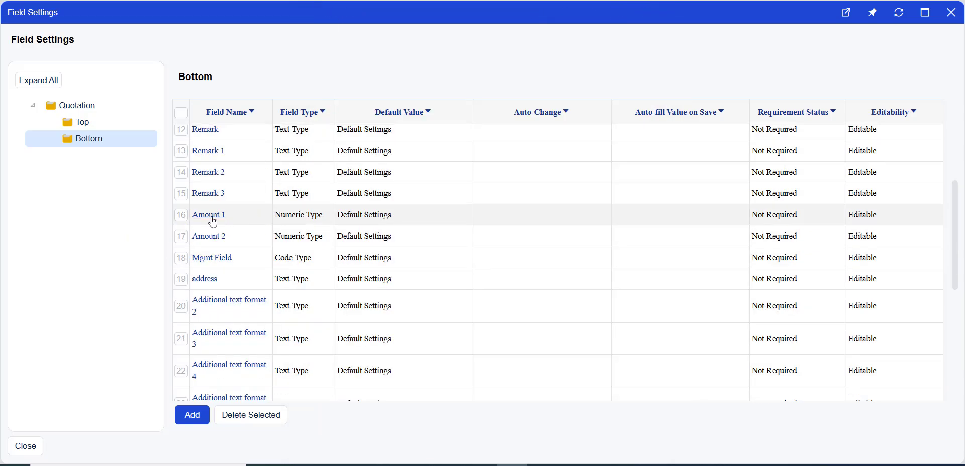
left_click(211, 216)
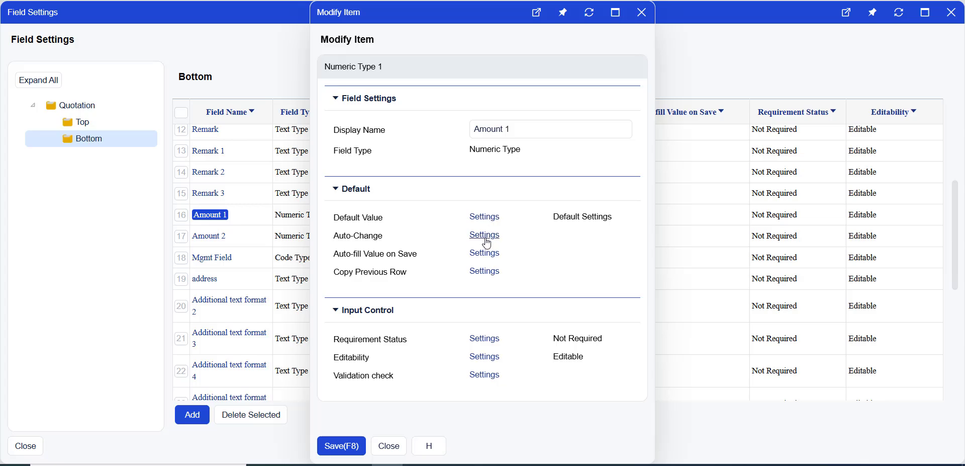
left_click(485, 236)
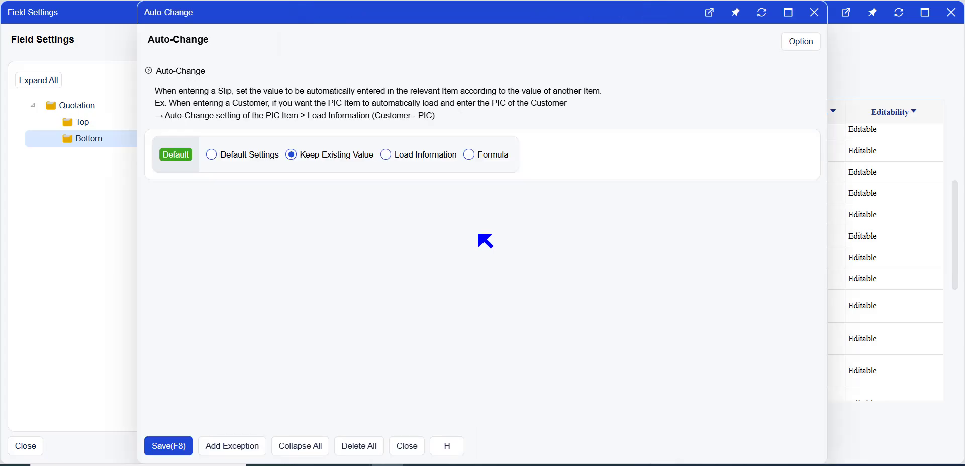
left_click(486, 156)
- Start the Results formula for Amount 1 with the quotation's Pretax Amount field
left_click(210, 176)
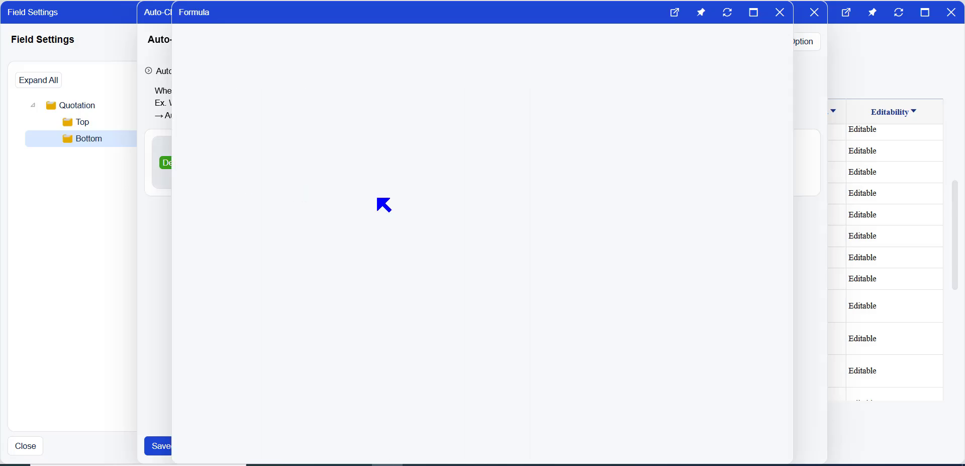
left_click(292, 79)
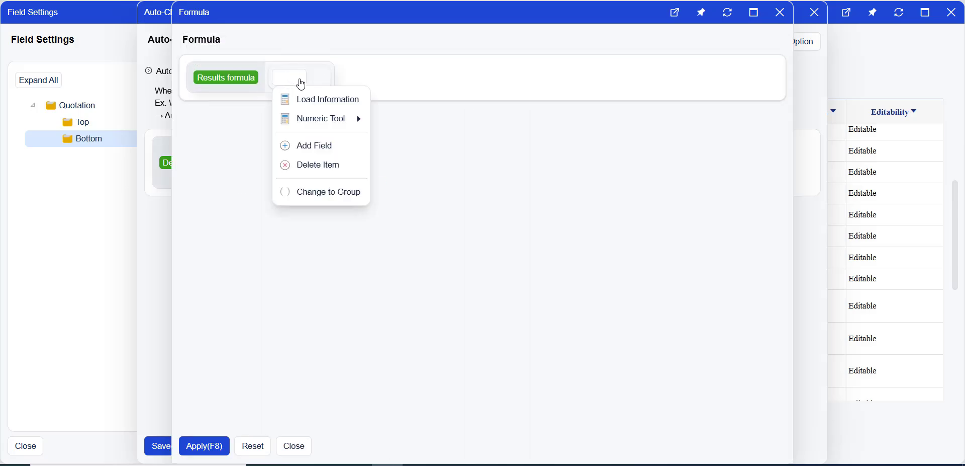
left_click(303, 100)
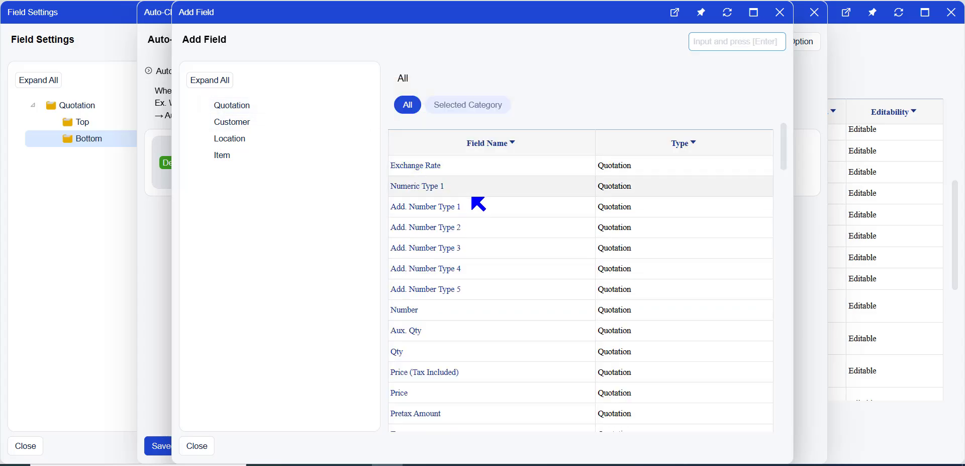
scroll(480, 226, "down", 2)
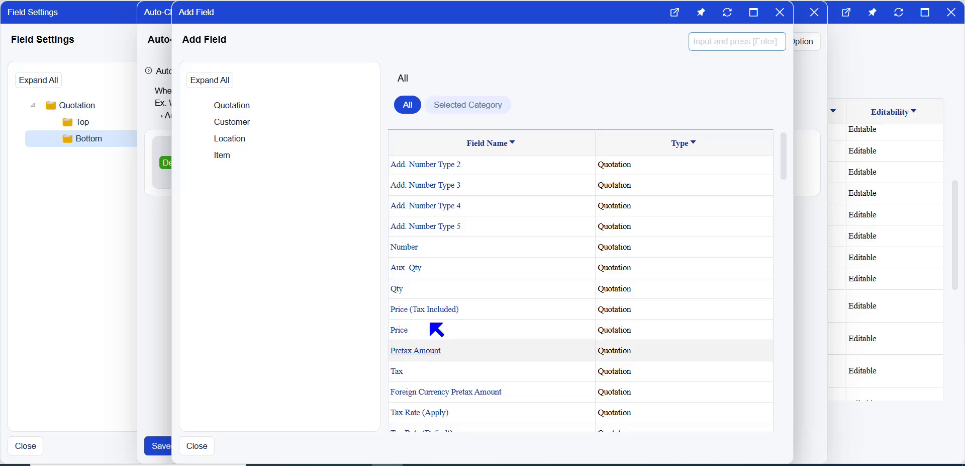
left_click(415, 350)
left_click(368, 84)
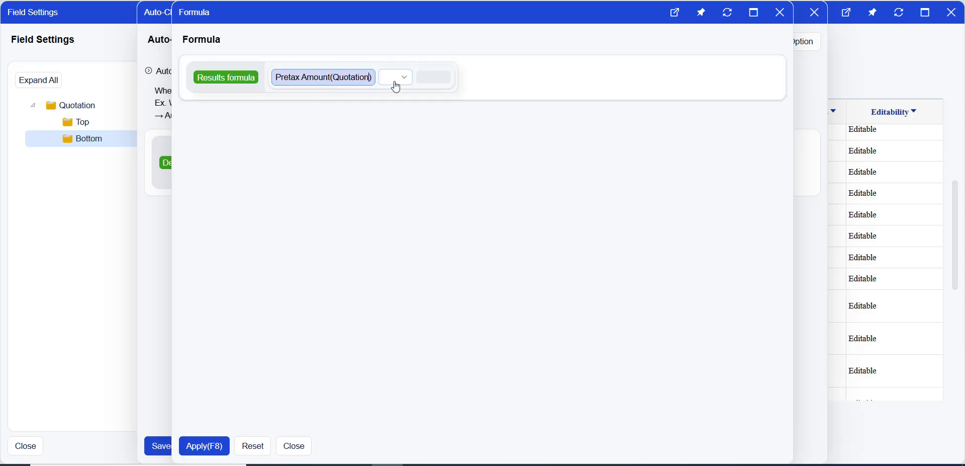
- Extend the Results formula with a plus operator and the quotation's Tax field
left_click(396, 87)
left_click(397, 100)
left_click(443, 80)
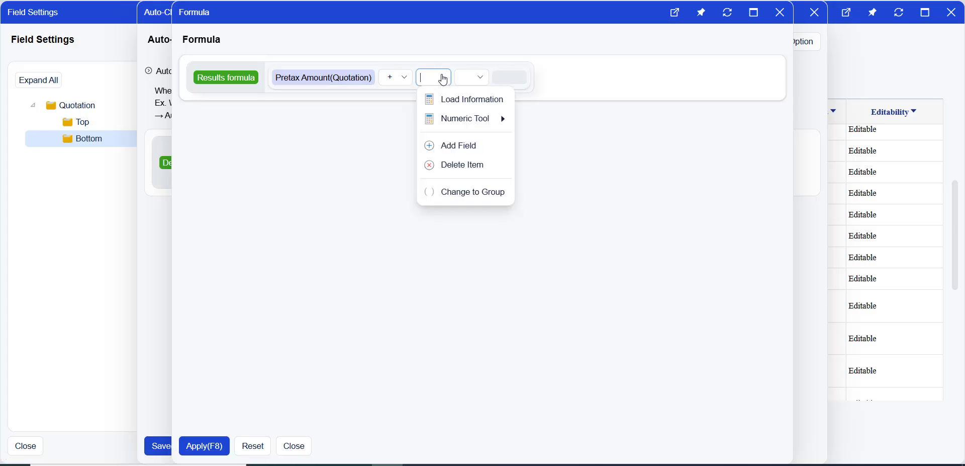
left_click(455, 145)
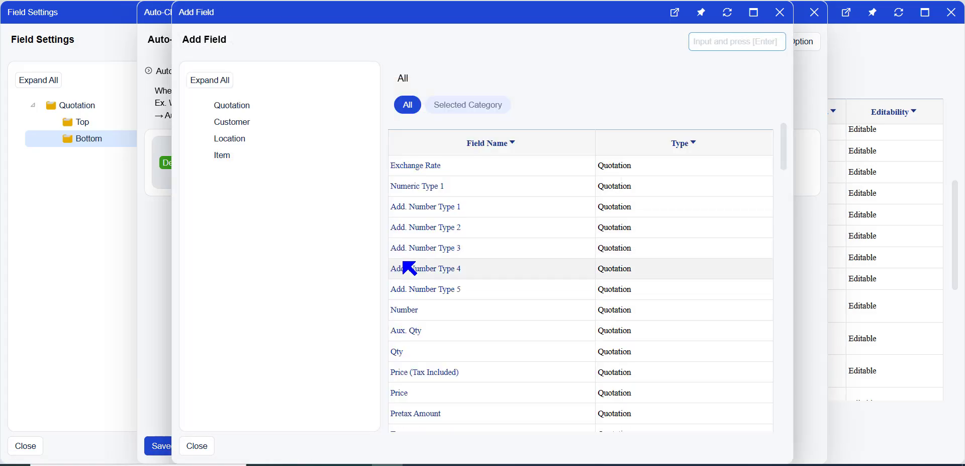
scroll(417, 392, "down", 1)
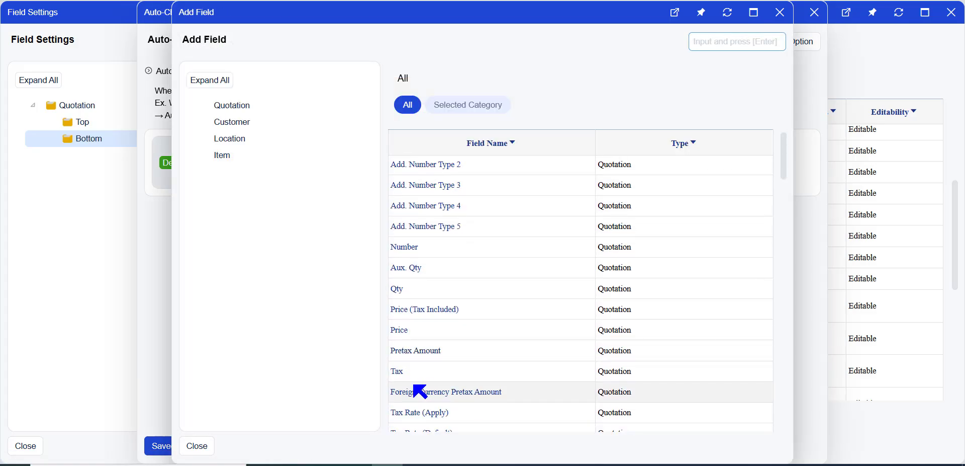
left_click(403, 371)
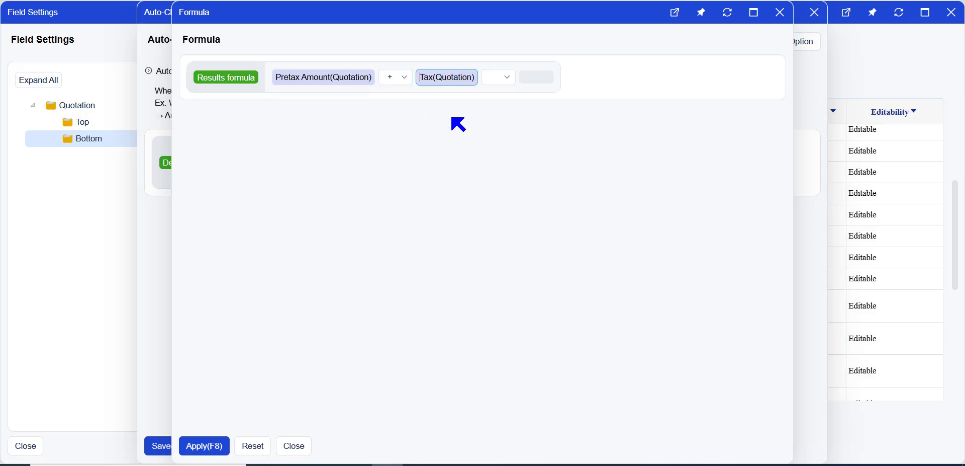
- Apply the formula and save the Auto-Change, the Amount 1 field and the quotation's Task Settings
left_click(193, 454)
left_click(161, 447)
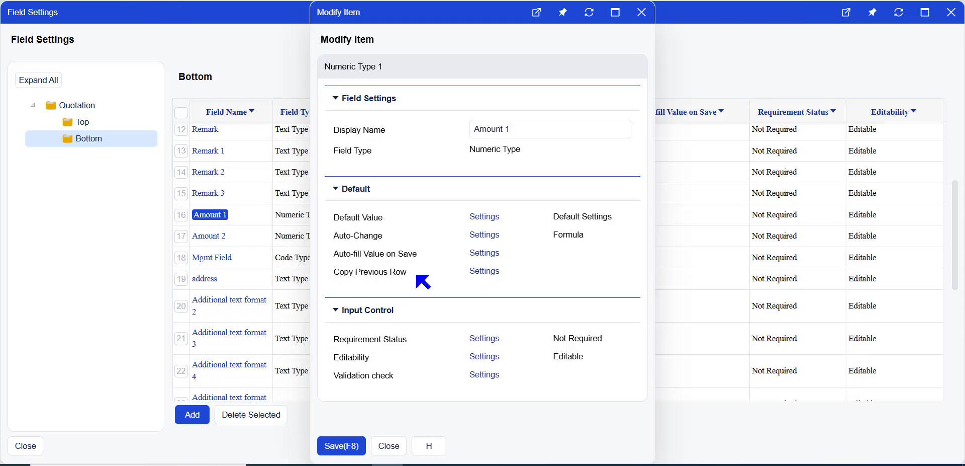
left_click(337, 445)
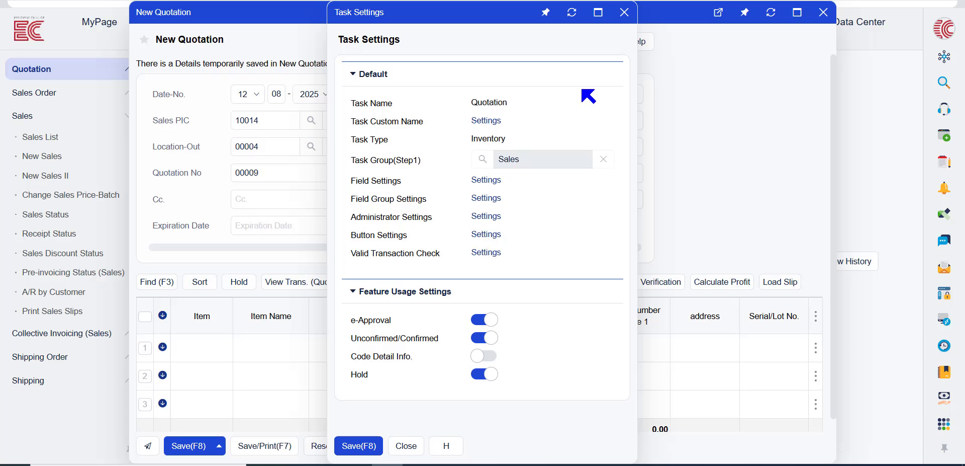
left_click(352, 446)
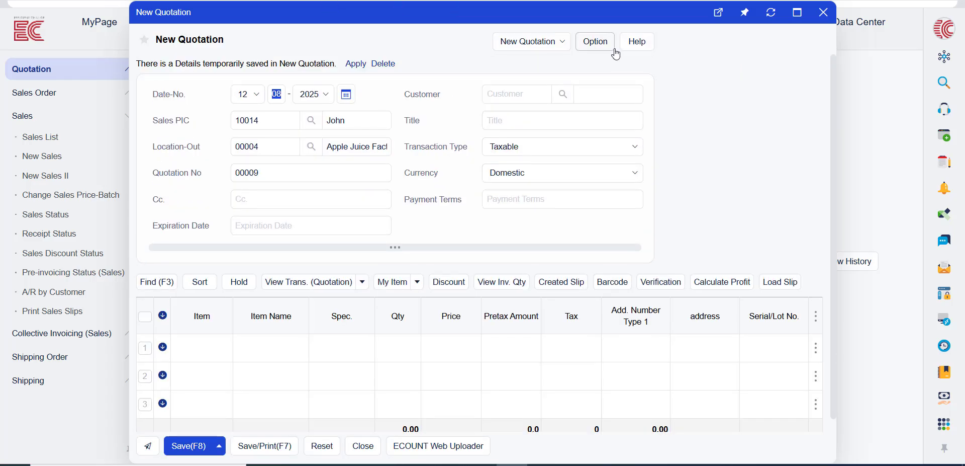
- Open the item grid's Widget Settings in the New Quotation input screen template
left_click(595, 41)
mouse_move(679, 103)
left_click(752, 114)
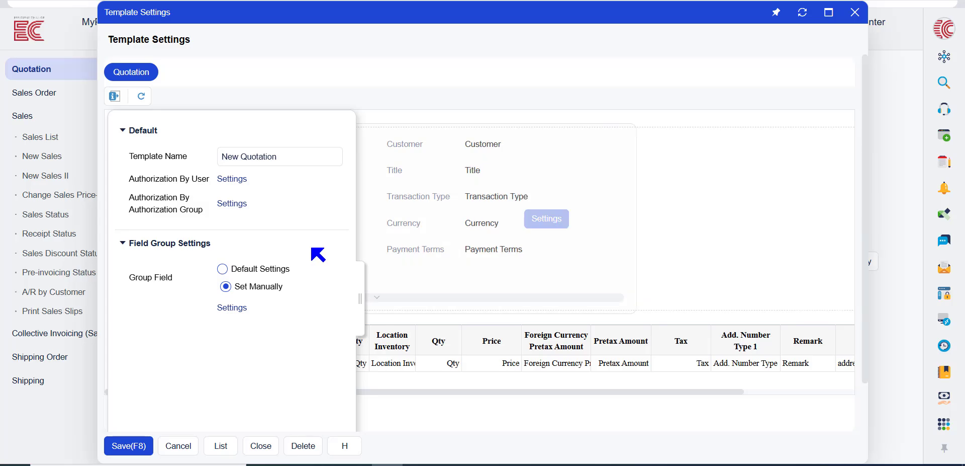
left_click(549, 348)
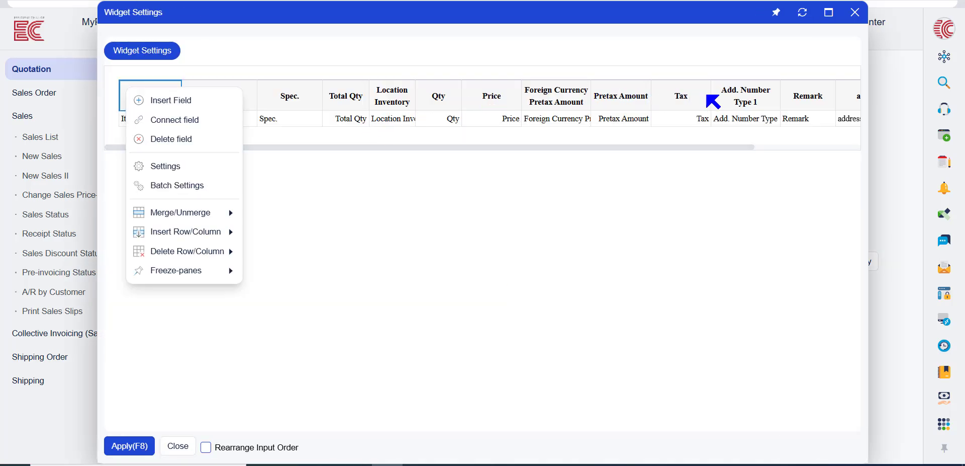
- Insert the Amount 1 field beside the Tax column in the item grid, then apply and save the template
left_click(685, 98)
right_click(685, 101)
left_click(718, 110)
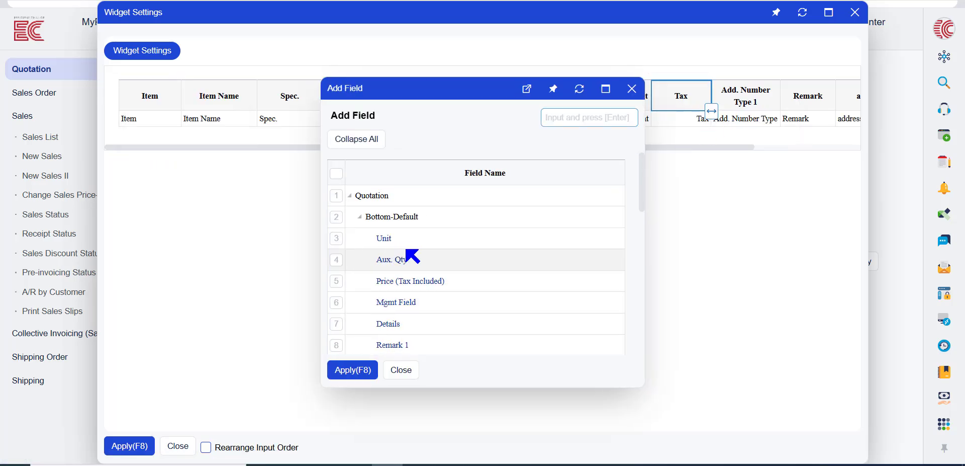
scroll(435, 268, "down", 1)
scroll(435, 269, "down", 1)
left_click(401, 282)
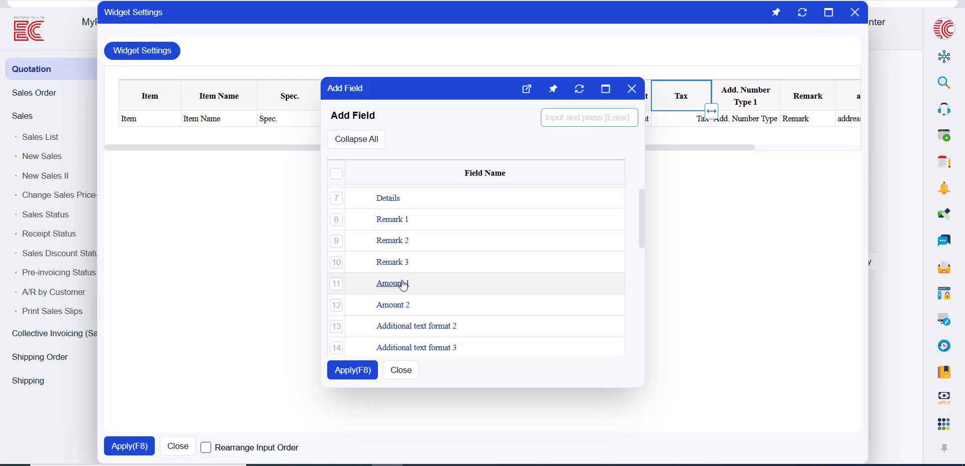
left_click(346, 372)
left_click(132, 445)
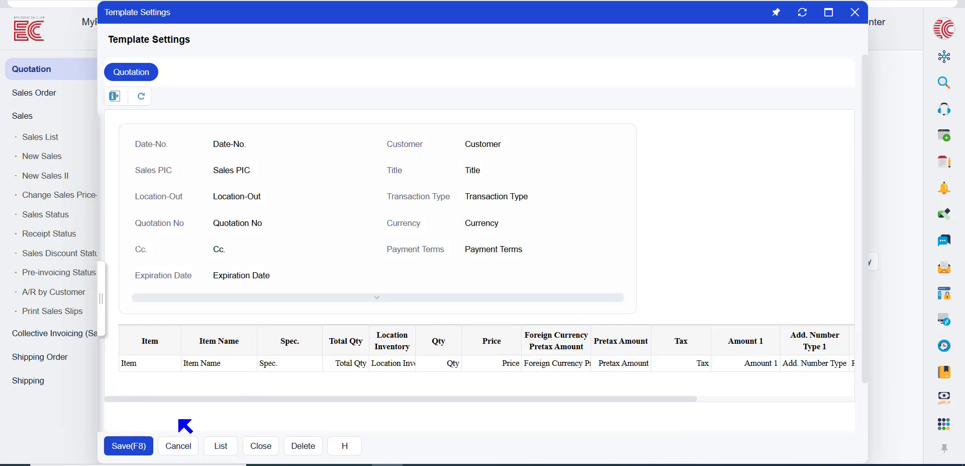
left_click(148, 446)
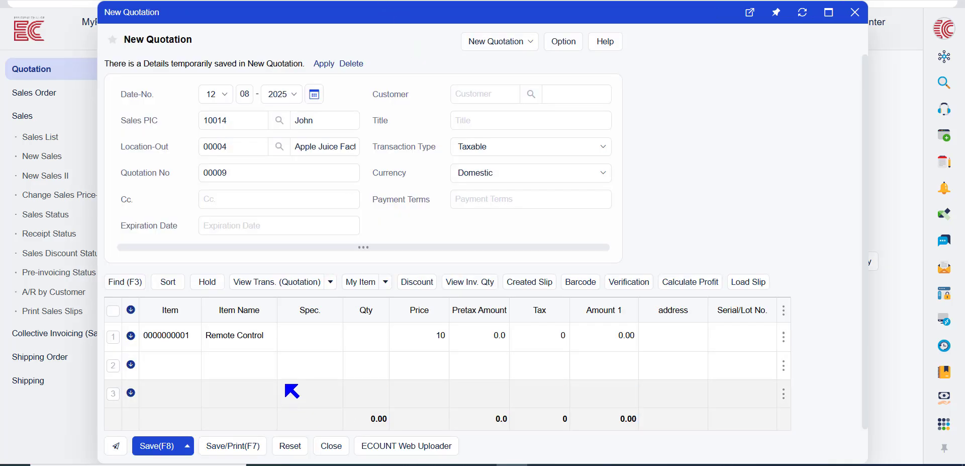
- Set the Remote Control line's quantity to 1 to test the Amount 1 formula
left_click(377, 333)
type("1")
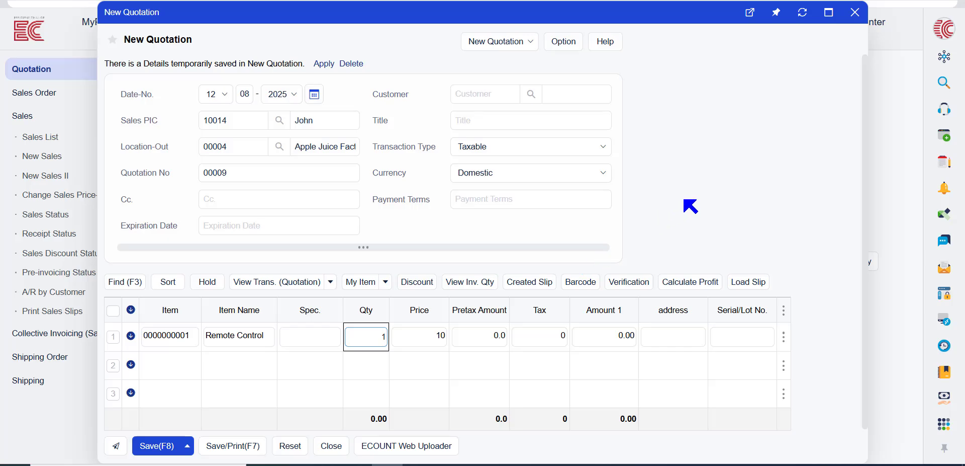
left_click(684, 199)
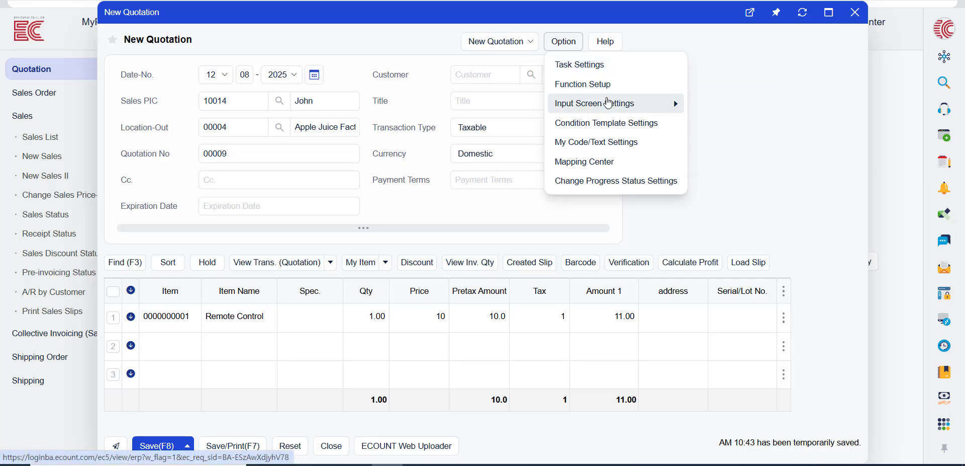
- Set the Auto-Change of the quotation's Add. Date Type 1 field to Formula and open its formula settings
left_click(582, 65)
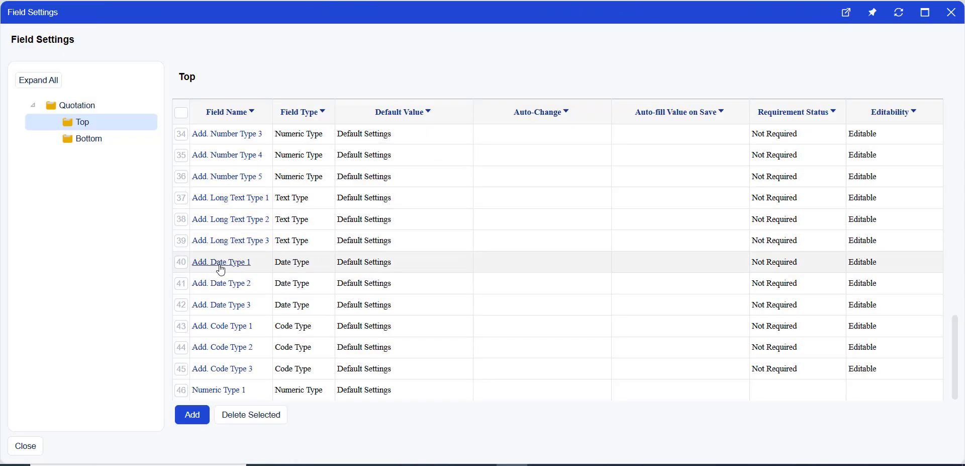
left_click(222, 266)
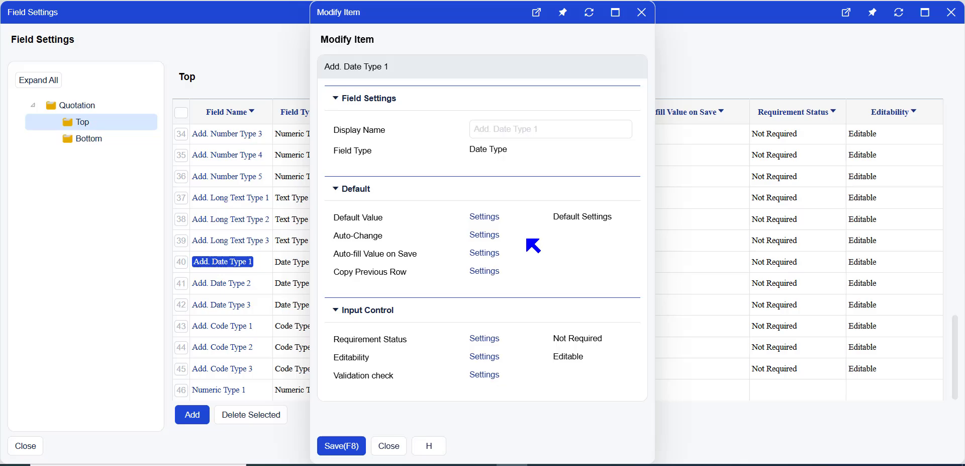
left_click(484, 236)
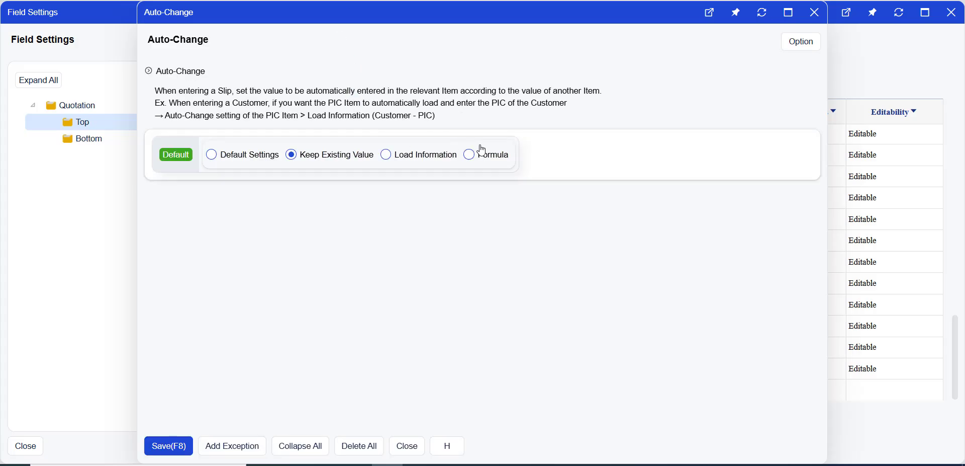
left_click(493, 159)
left_click(216, 174)
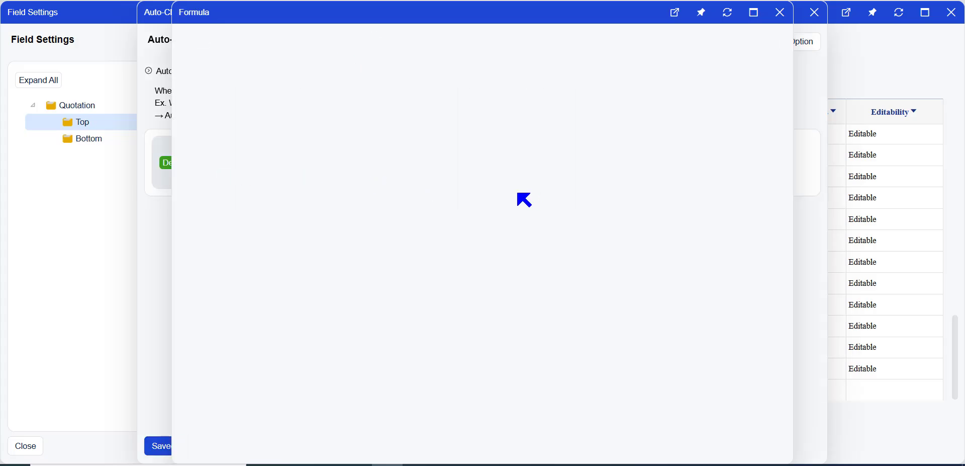
- Add a Date Calculation to the results formula, set to 7 days After
left_click(299, 76)
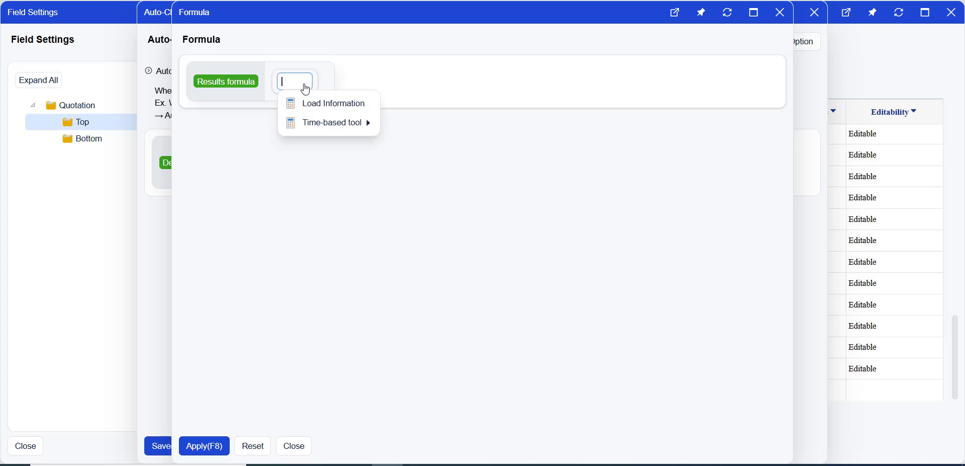
mouse_move(350, 130)
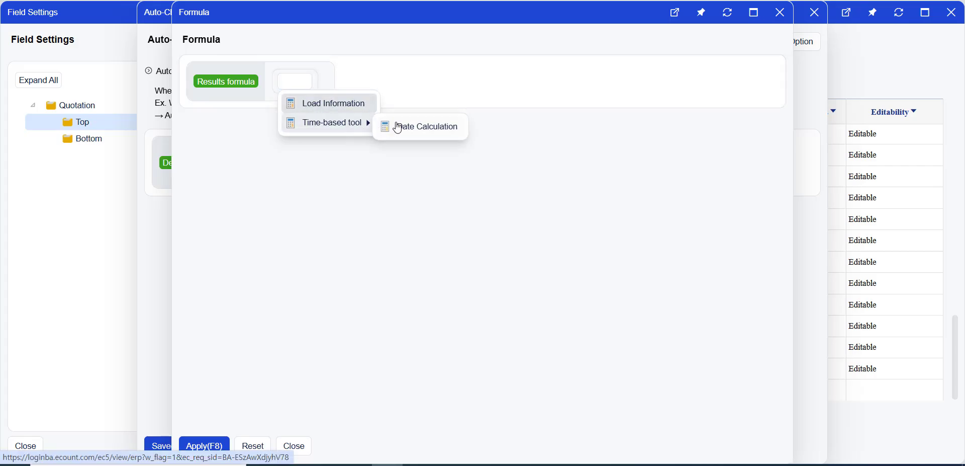
left_click(402, 123)
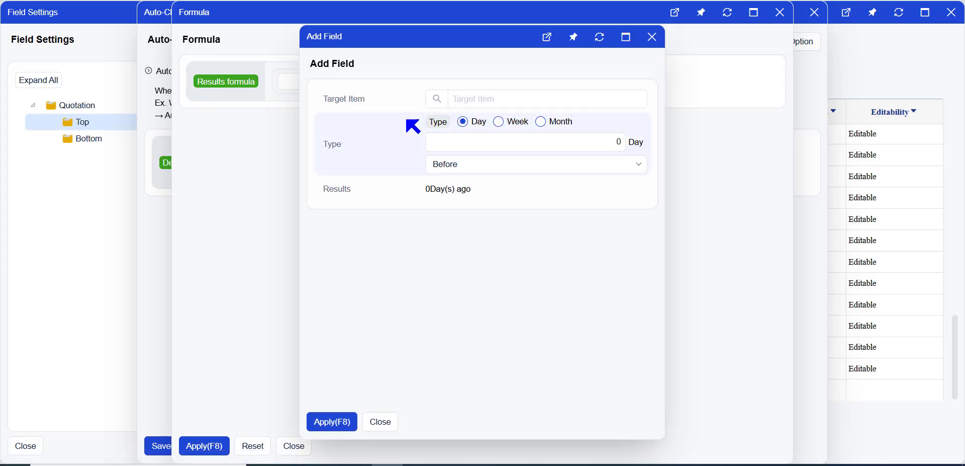
left_click(596, 146)
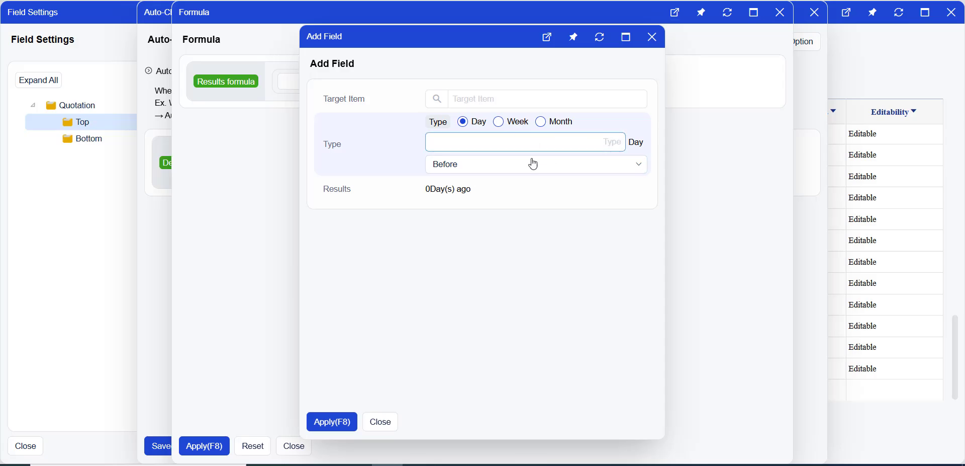
left_click(594, 168)
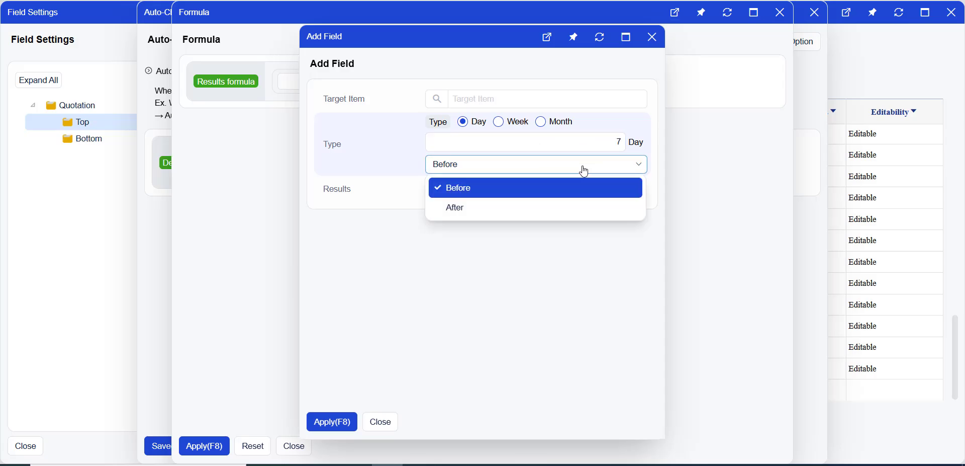
left_click(513, 214)
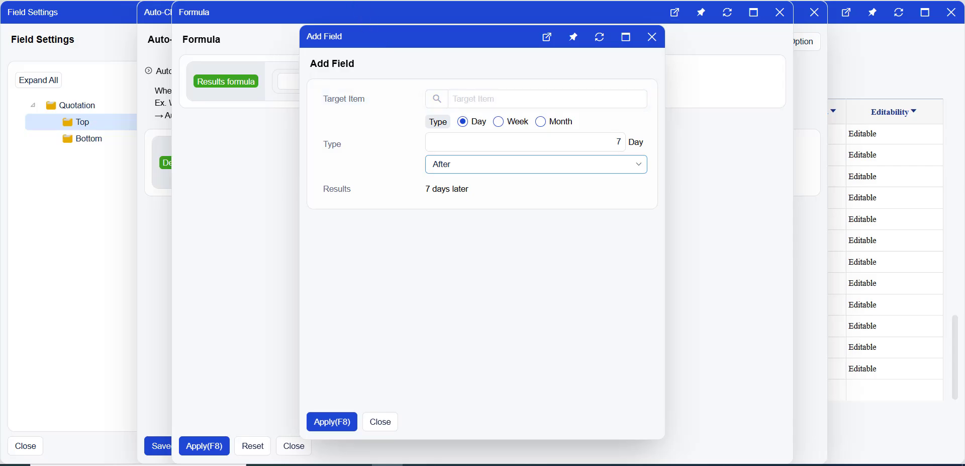
- Use the quotation's Date field as the calculation's target item, then apply the formula and save the Auto-Change
left_click(436, 99)
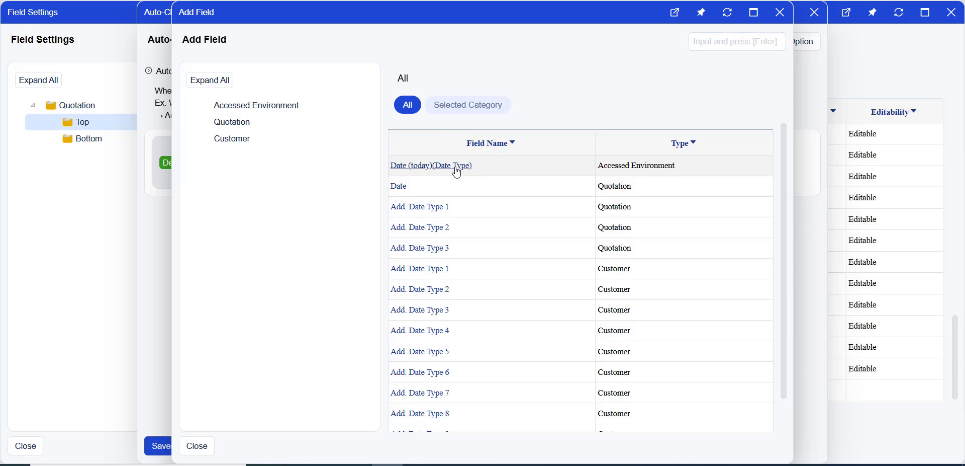
left_click_drag(456, 173, 500, 170)
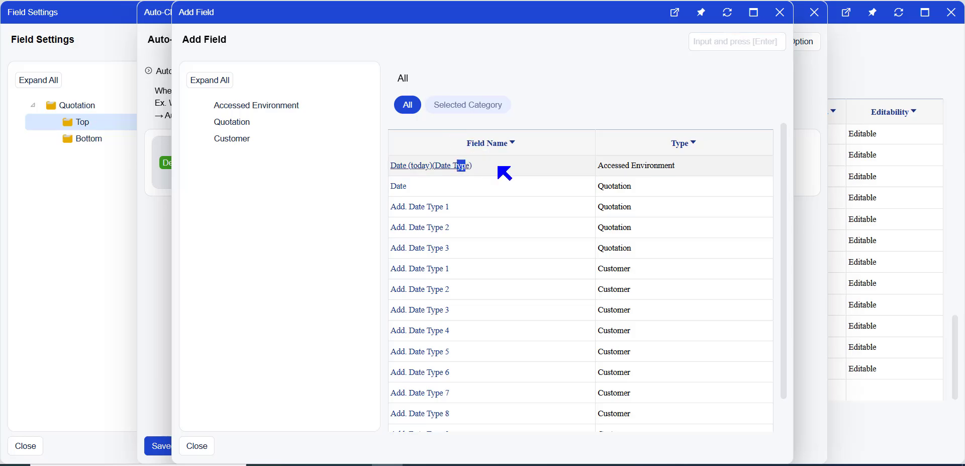
left_click(398, 188)
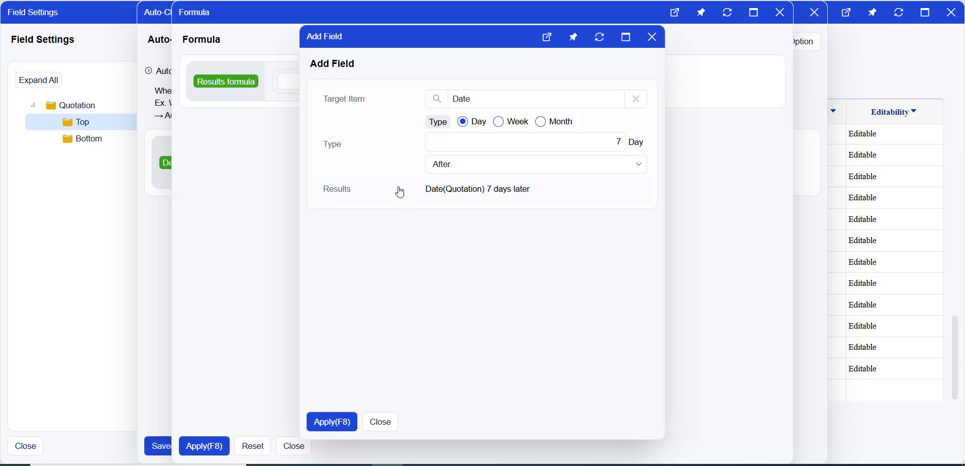
left_click(334, 430)
left_click(193, 446)
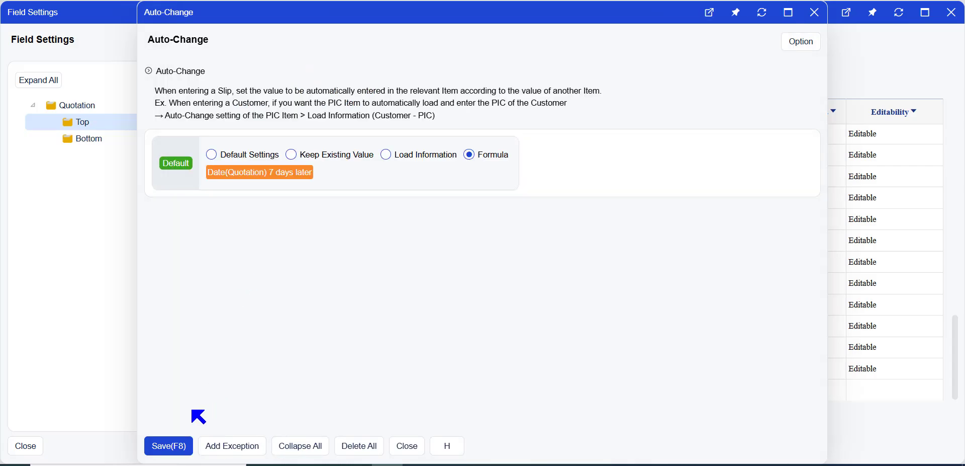
left_click(168, 451)
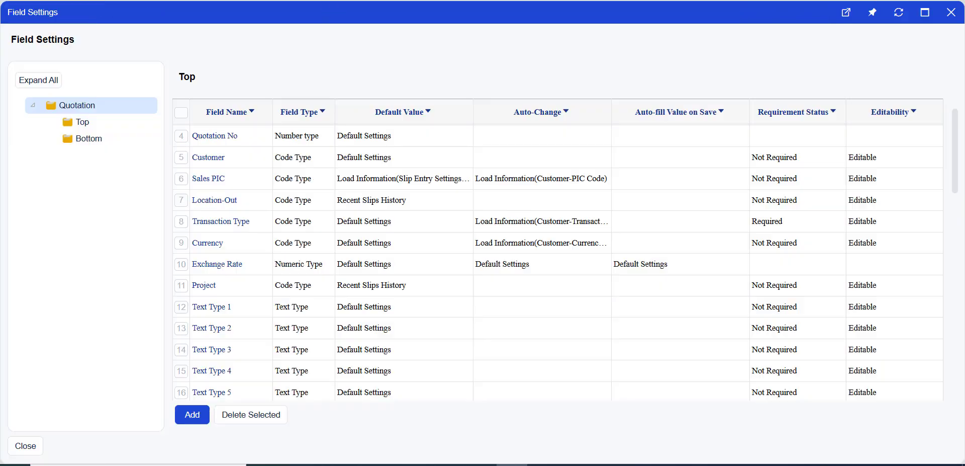
- Set Text Type 1's Auto-fill Value on Save to Formula and open its formula settings
left_click(213, 307)
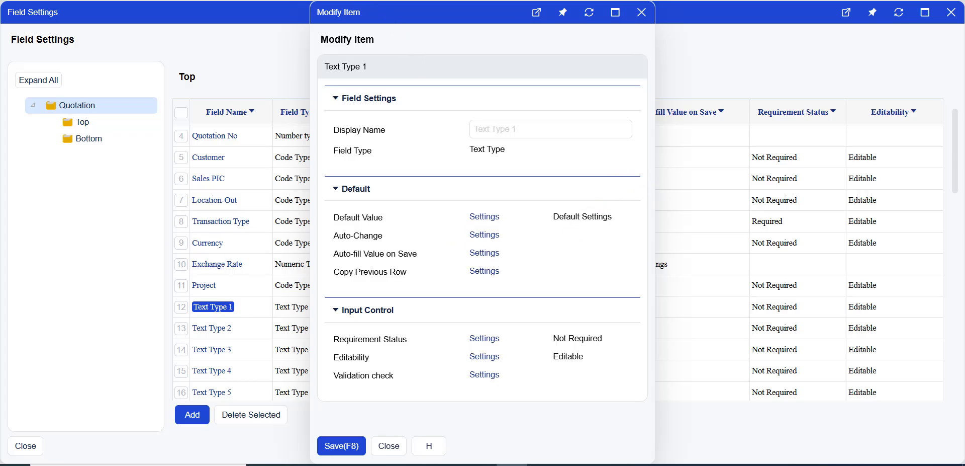
left_click(486, 253)
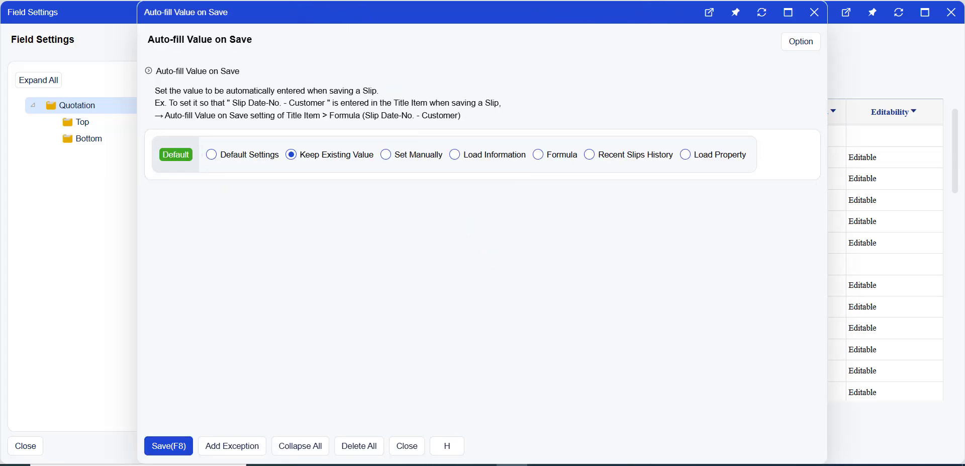
left_click(539, 156)
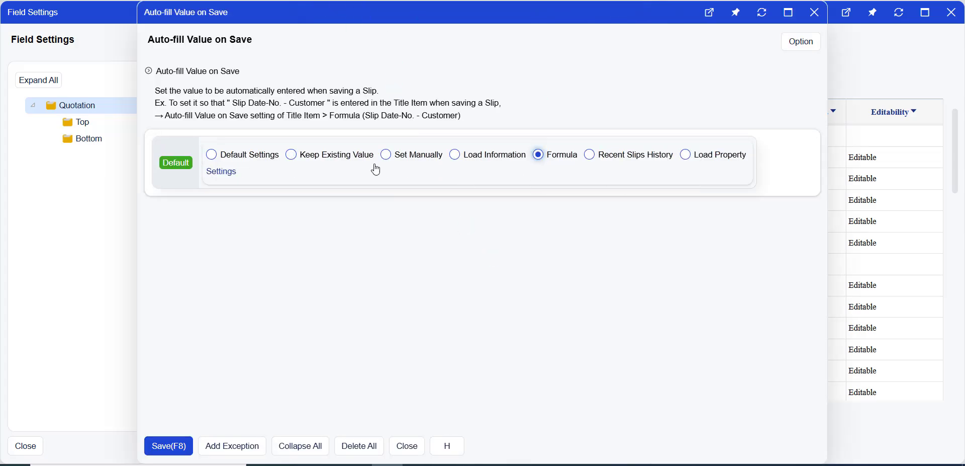
left_click(223, 173)
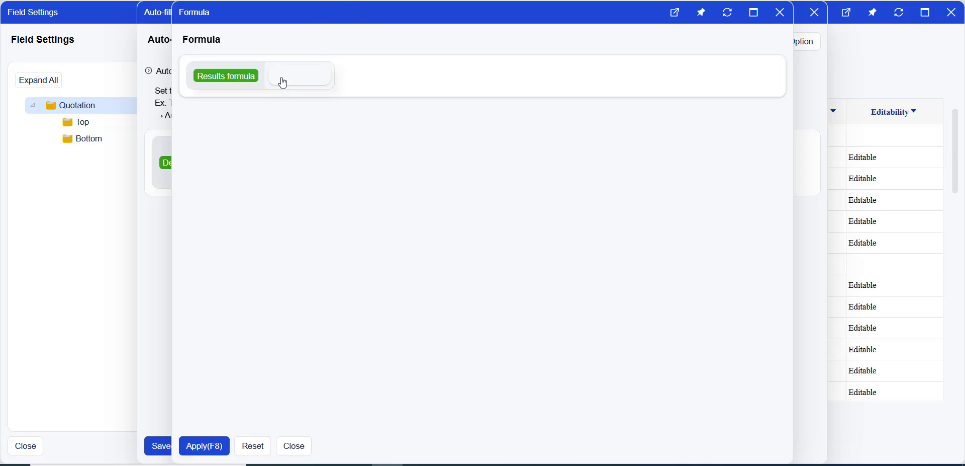
- Load Default PIC from Slip Entry Settings into the results formula
left_click(283, 83)
left_click(292, 101)
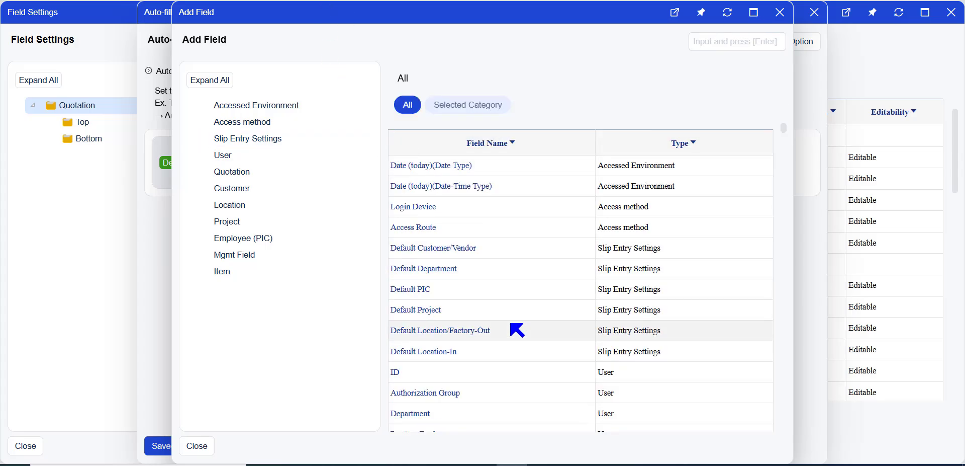
left_click(422, 297)
left_click(399, 92)
left_click(371, 91)
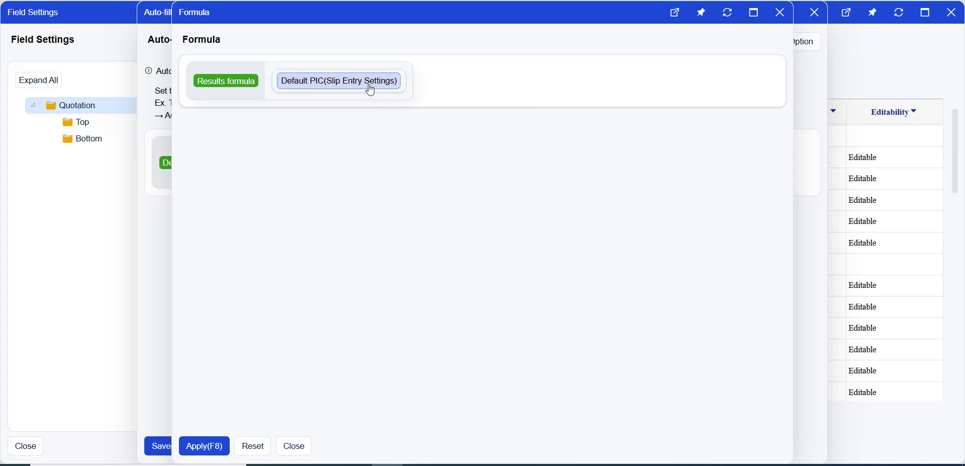
- Append a "/" separator and the quotation's Customer Name field after Default PIC in the formula
left_click(370, 90)
left_click(331, 131)
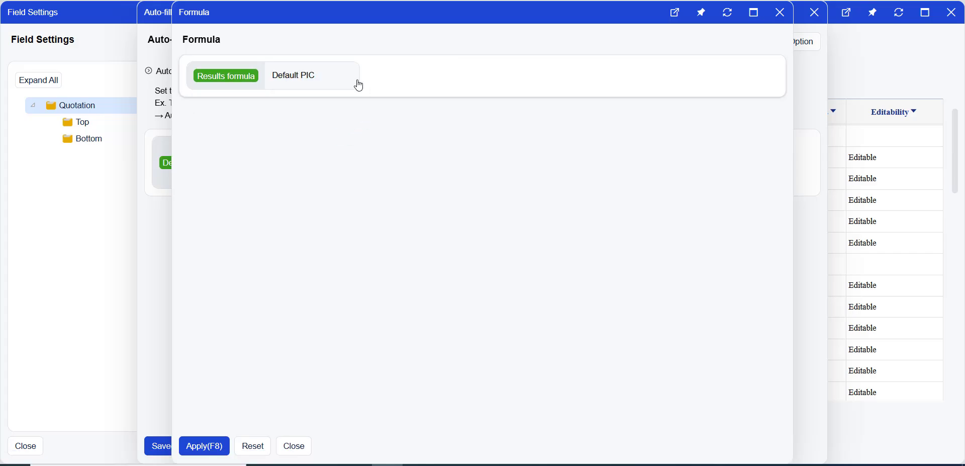
left_click(359, 85)
left_click(430, 82)
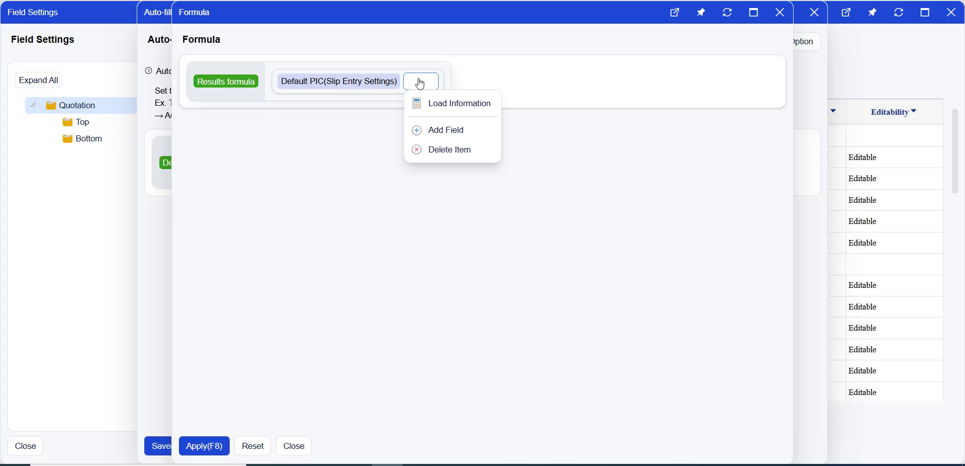
type("/")
left_click(493, 82)
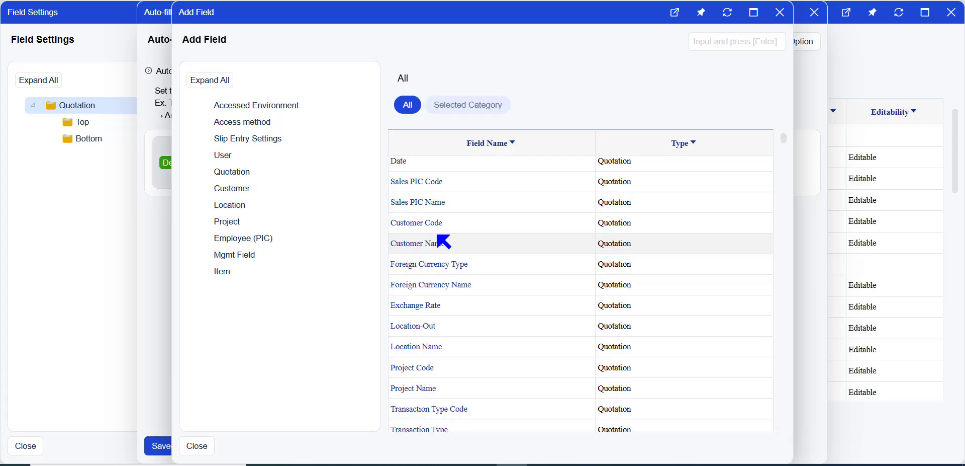
left_click(437, 244)
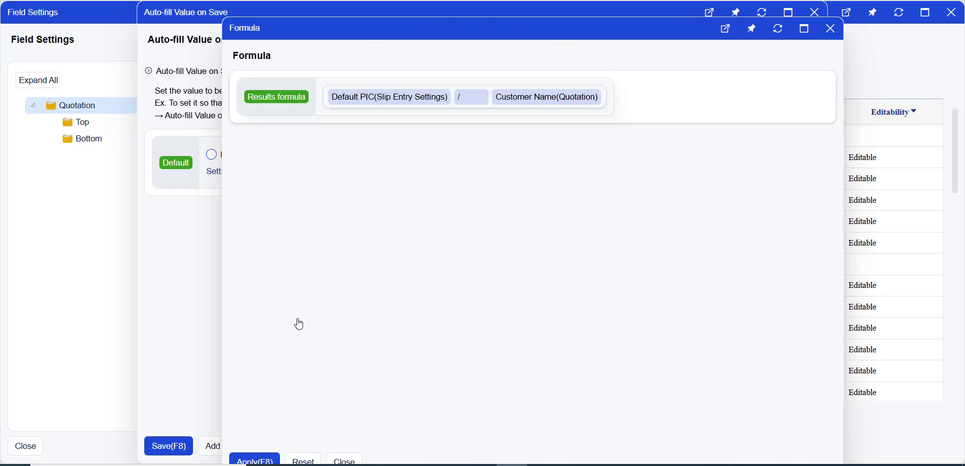
- Apply the formula and save the Auto-fill Value on Save setting and the Text Type 1 field
left_click(256, 458)
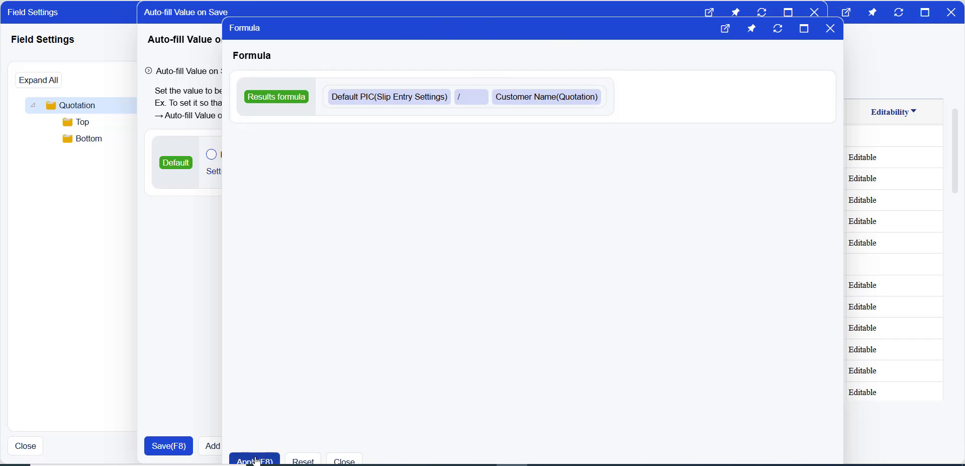
left_click(166, 446)
left_click(342, 445)
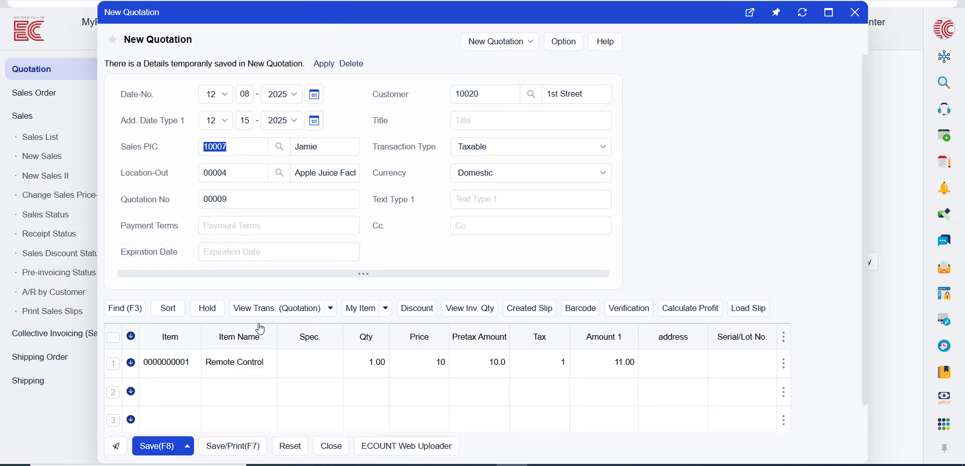
- Save the new quotation for 1st Street and reopen slip 12/08/2025 -2 from the Quotation List
left_click(153, 445)
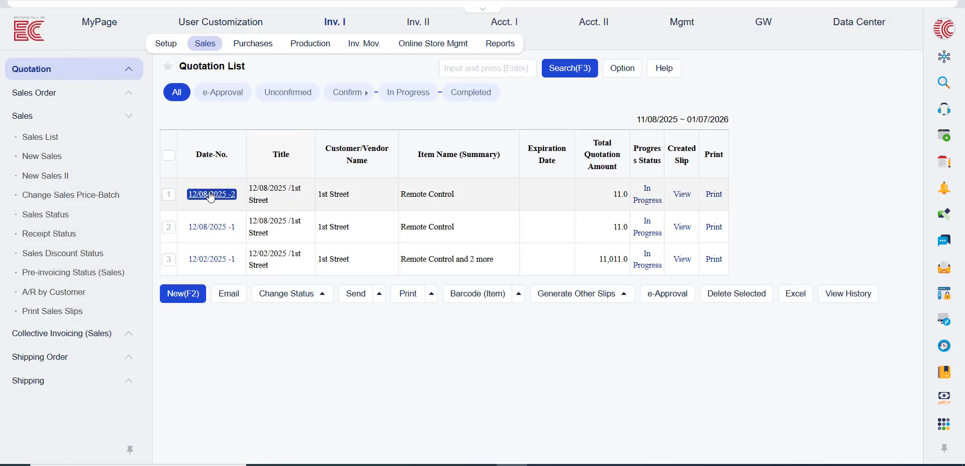
left_click(211, 195)
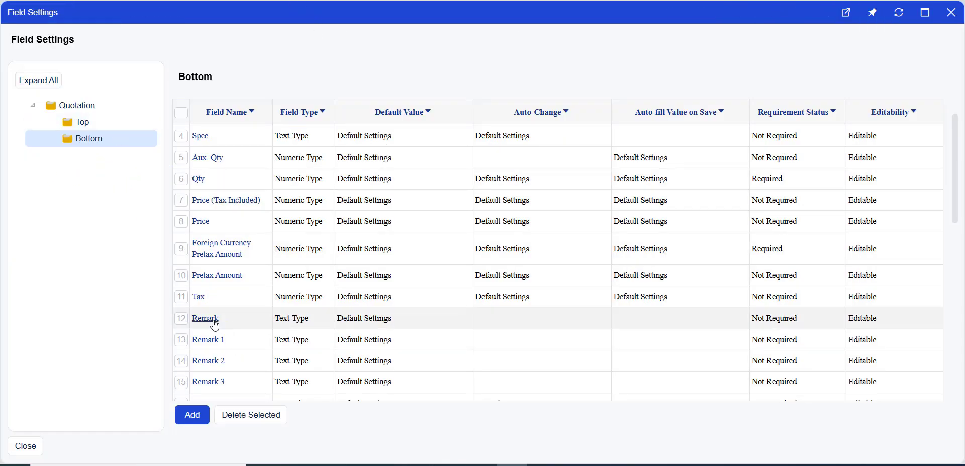
- Set Copy Previous Row for the bottom section's Remark field manually to Use, then save the setting and the field
left_click(214, 319)
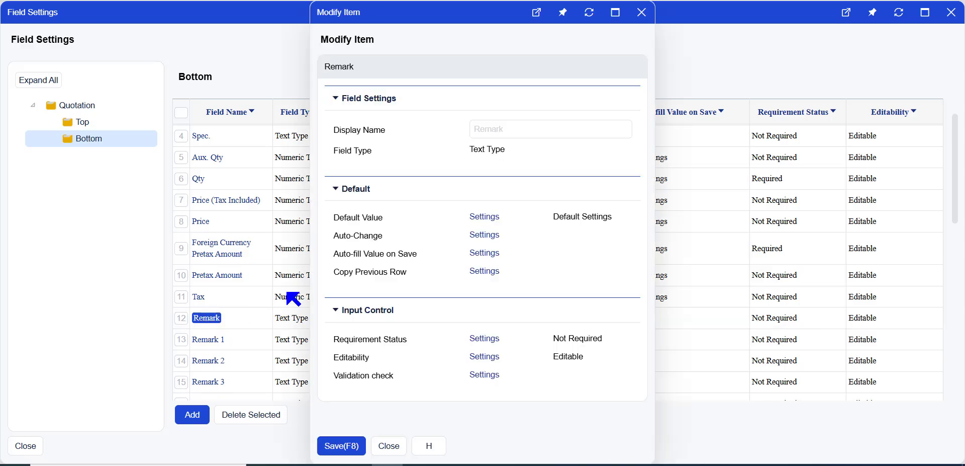
left_click(485, 272)
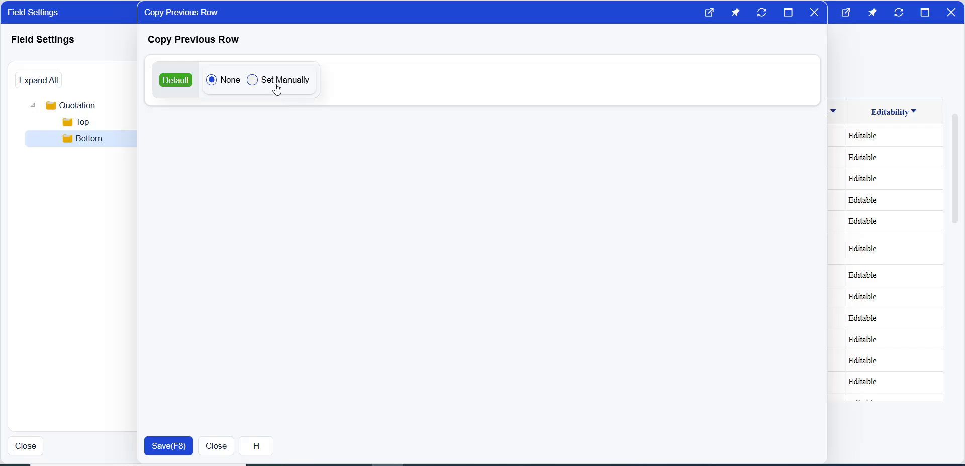
left_click(253, 82)
left_click(228, 100)
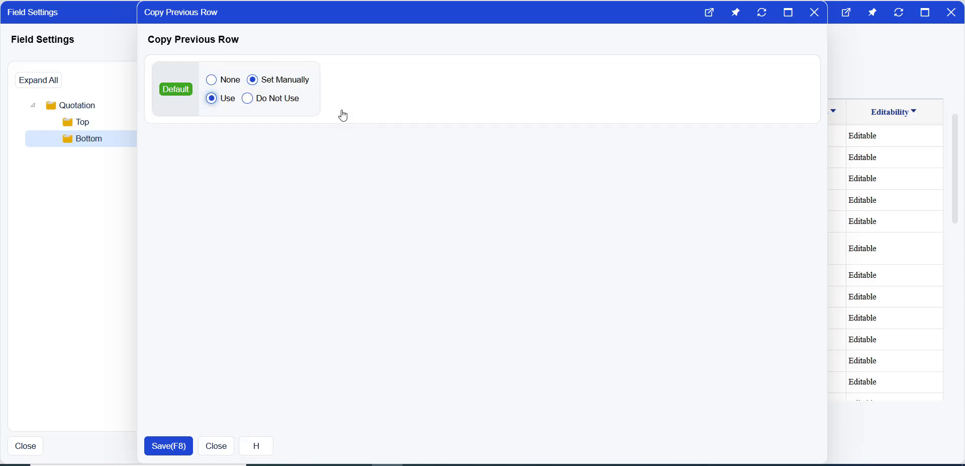
left_click(173, 446)
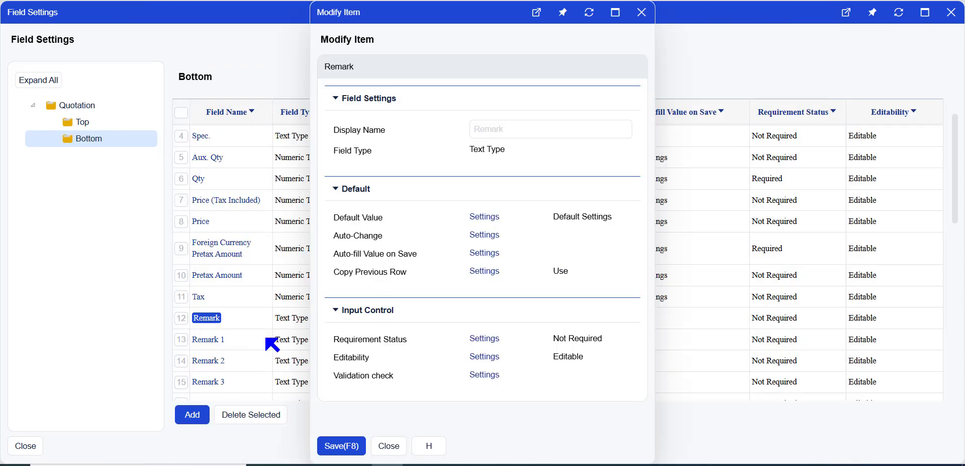
left_click(332, 445)
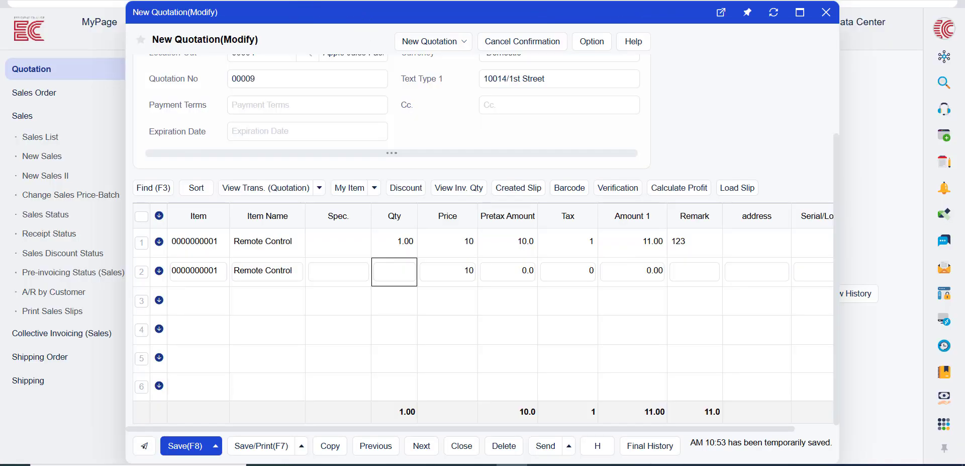
- Test previous-row copying of the first item row's Remark into the second row of the quotation
left_click(698, 247)
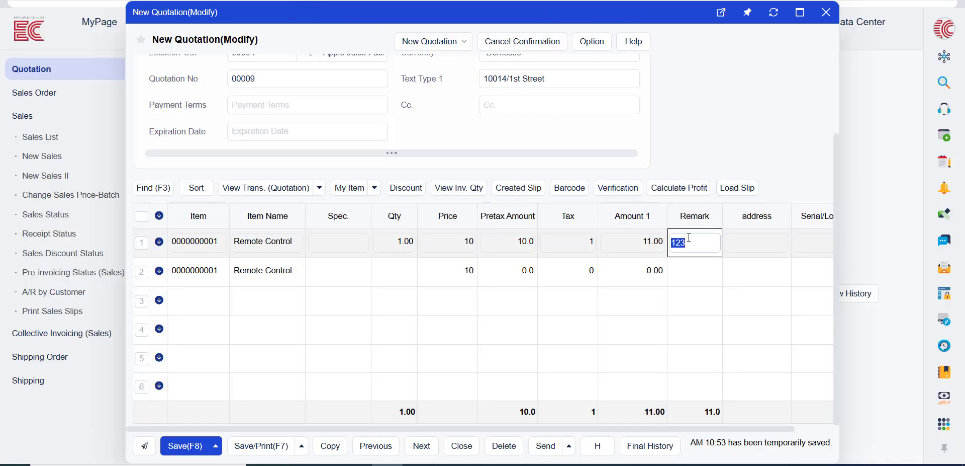
left_click(698, 270)
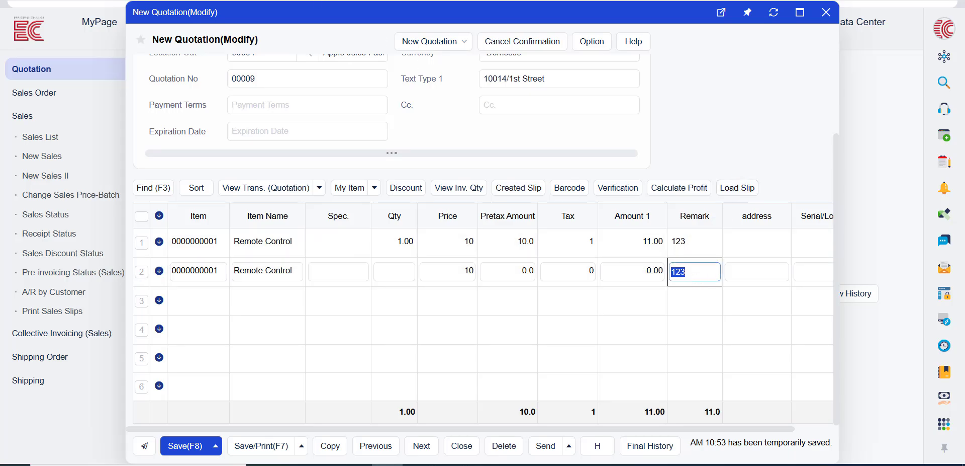
- Set the code Requirement Status of the top section's Customer field manually to Required, save it, and try saving a quotation without a customer
left_click(593, 43)
left_click(598, 70)
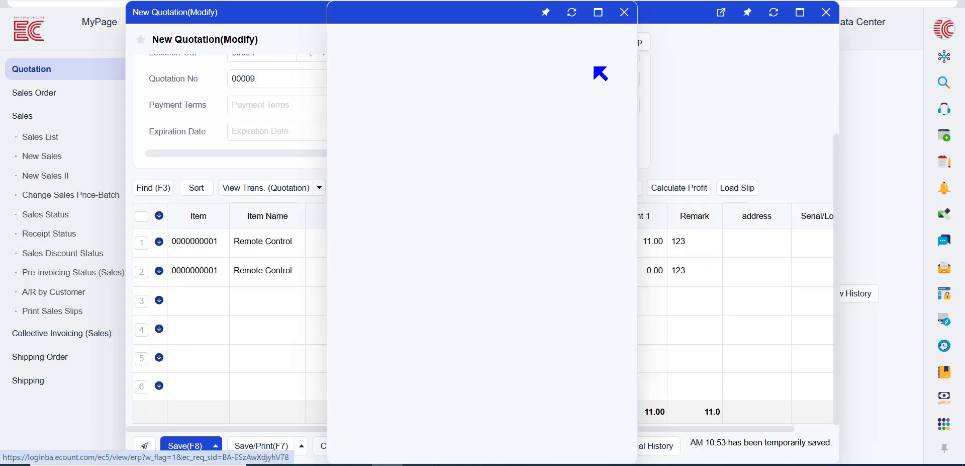
left_click(486, 184)
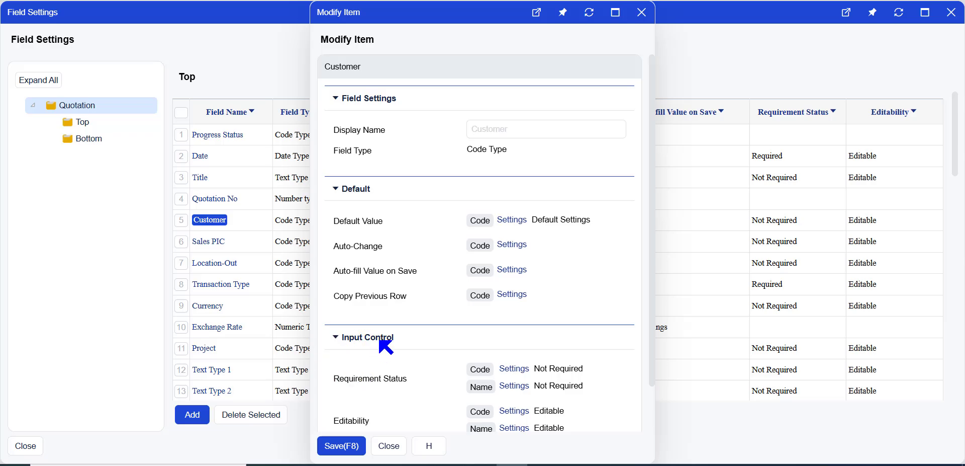
scroll(449, 262, "down", 1)
scroll(449, 261, "down", 1)
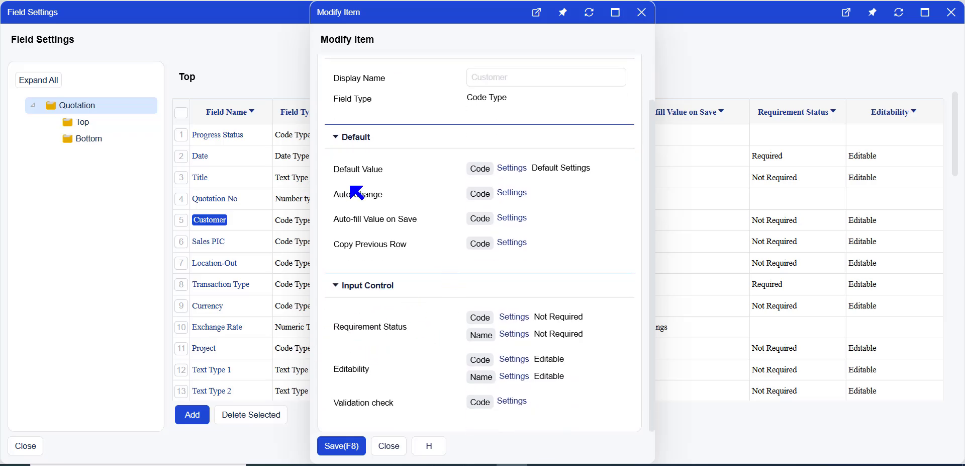
left_click(515, 317)
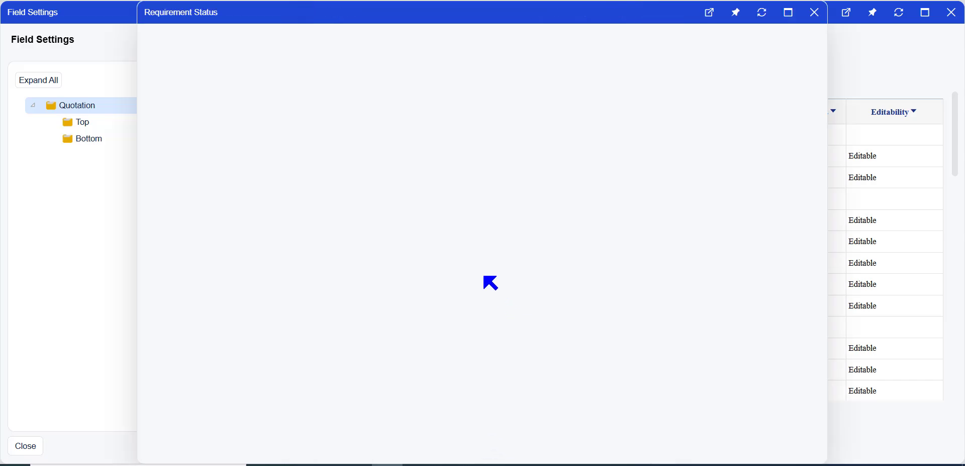
left_click(233, 149)
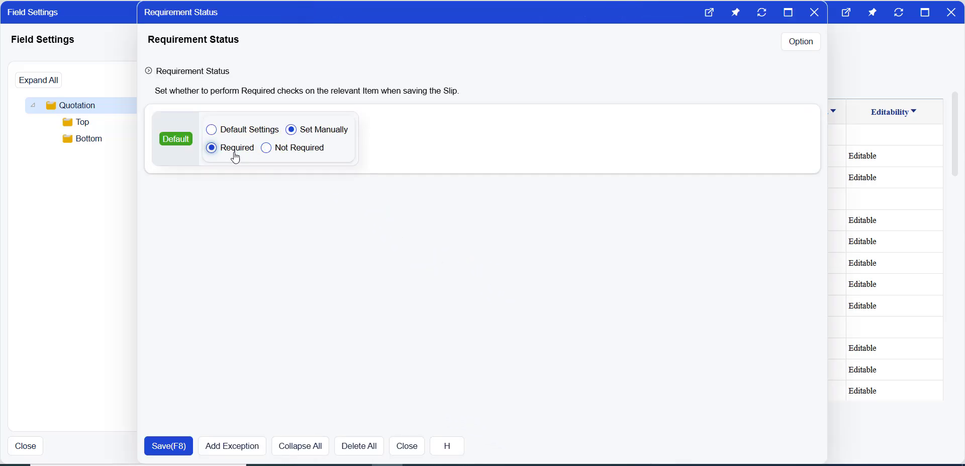
left_click(175, 447)
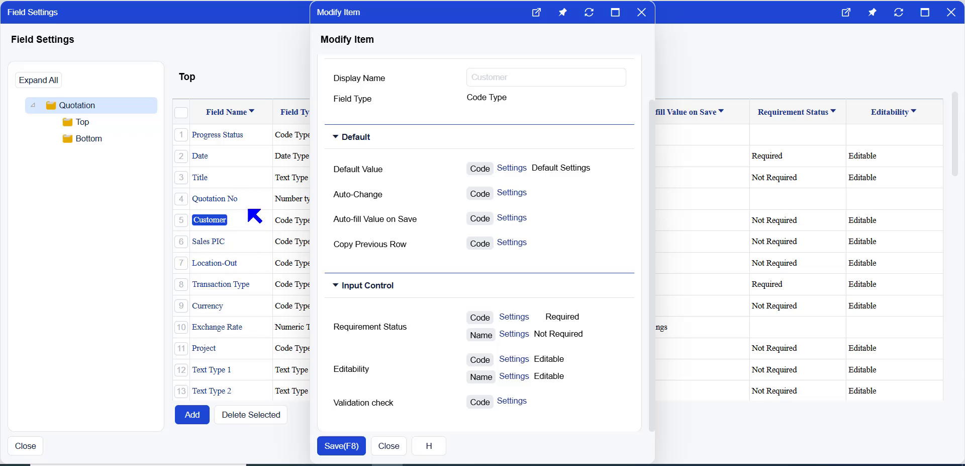
left_click(356, 445)
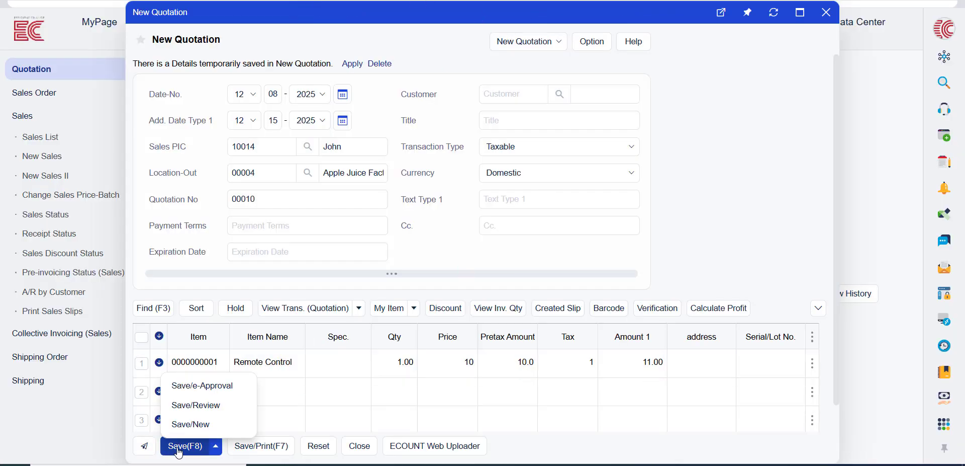
left_click(180, 448)
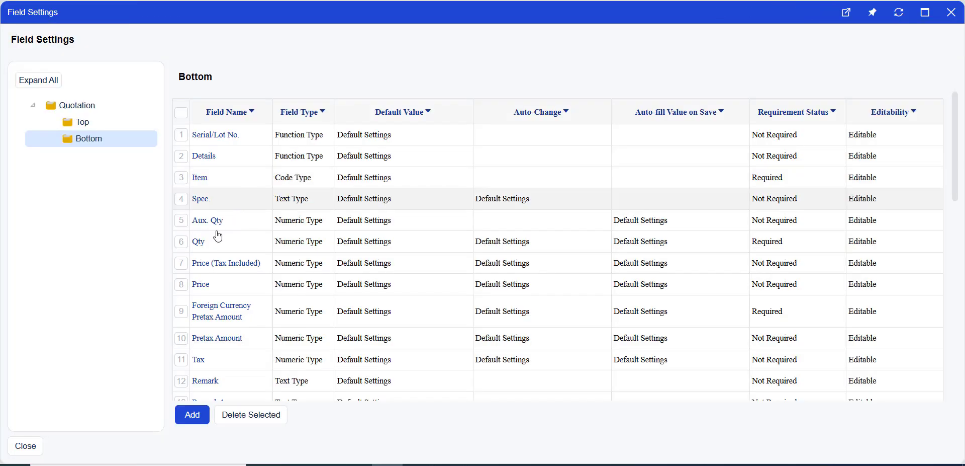
- Set the bottom section's Remark field manually to Non-Editable, save the setting and the field, and close Field Settings
left_click(208, 380)
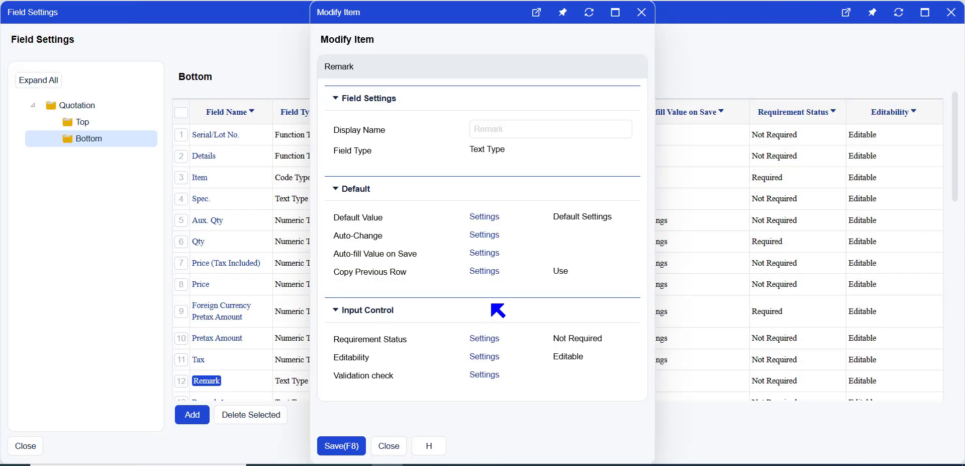
left_click(486, 356)
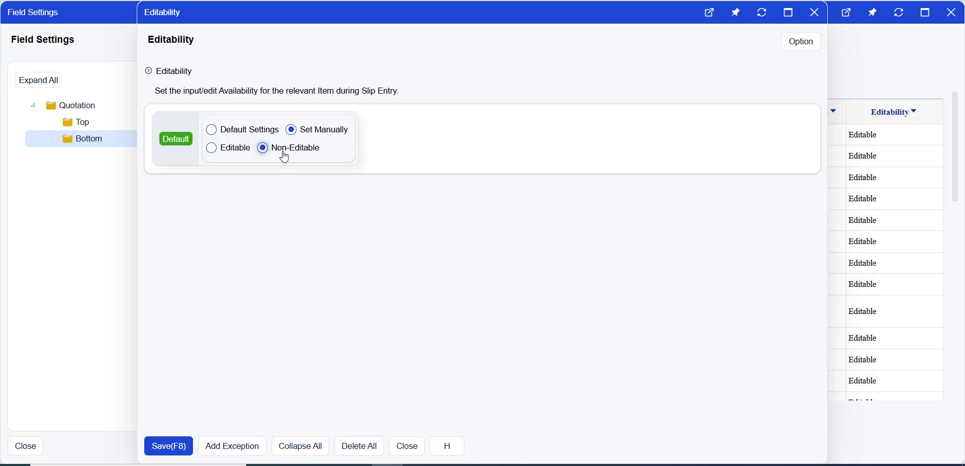
left_click(178, 445)
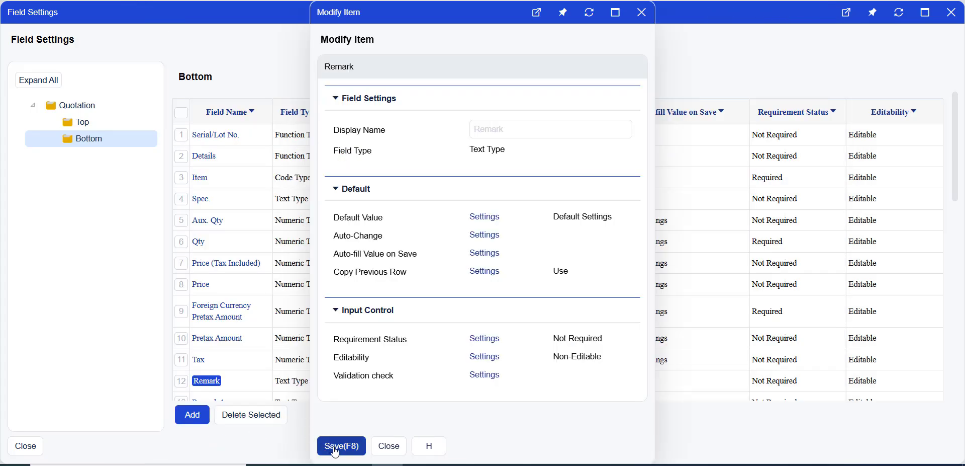
left_click(335, 447)
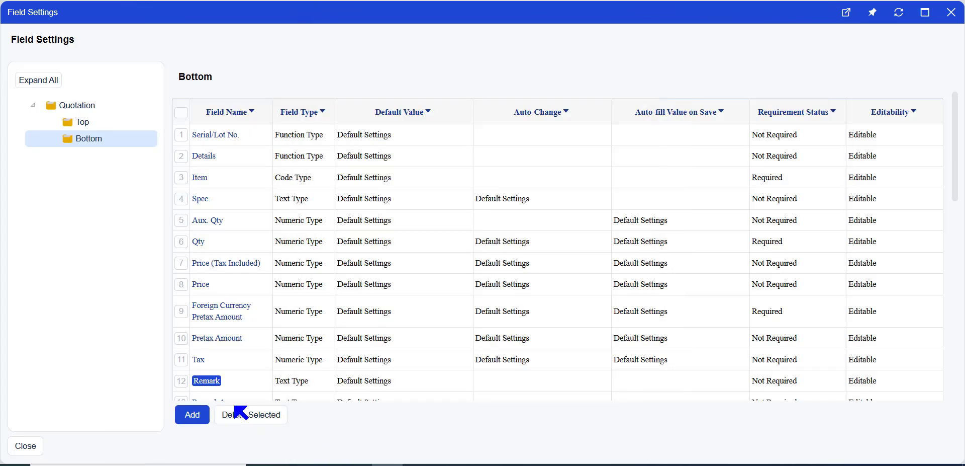
left_click(952, 18)
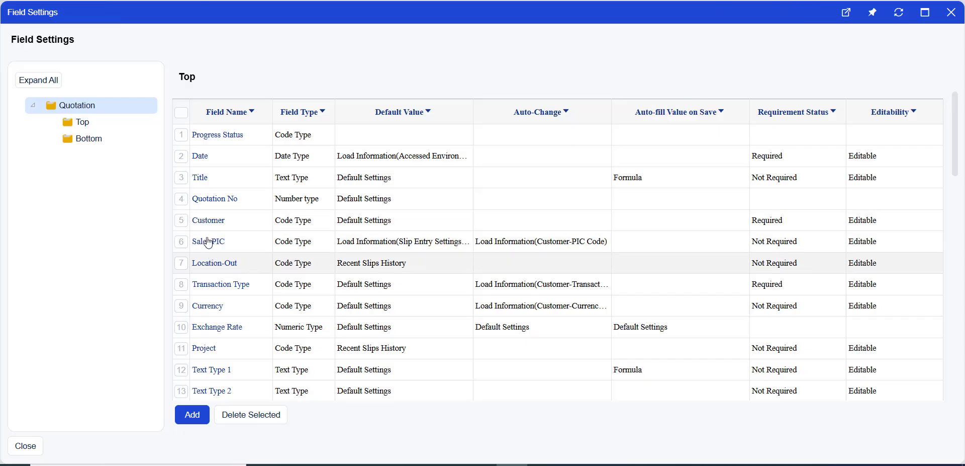
- Set the code Requirement Status of the top section's Customer field to Not Required and save the setting
left_click(228, 221)
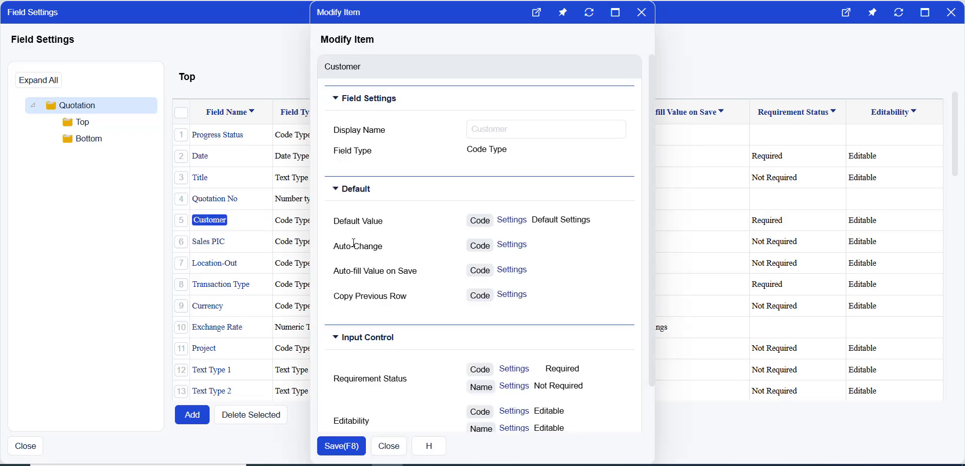
scroll(439, 352, "down", 1)
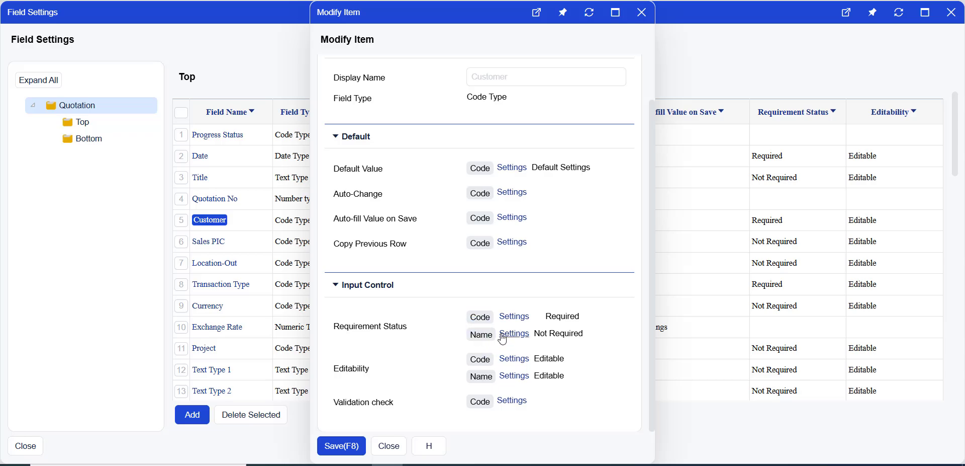
left_click(515, 317)
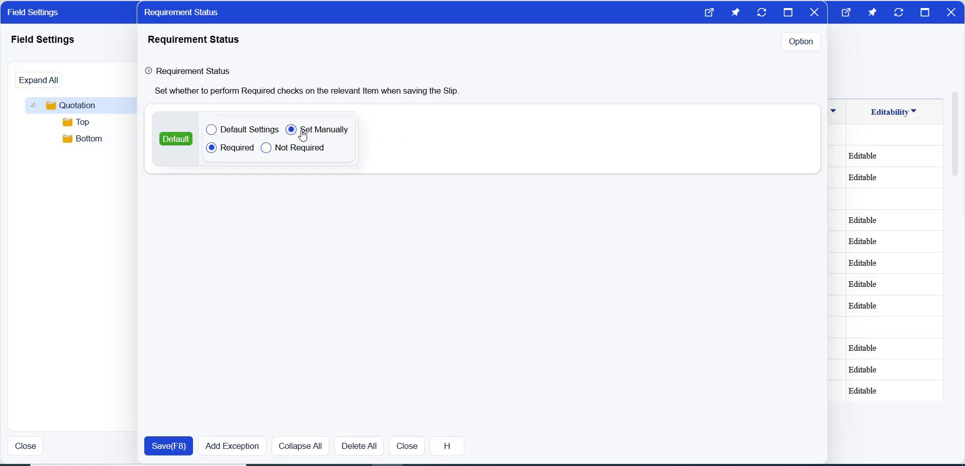
left_click(288, 150)
left_click(170, 446)
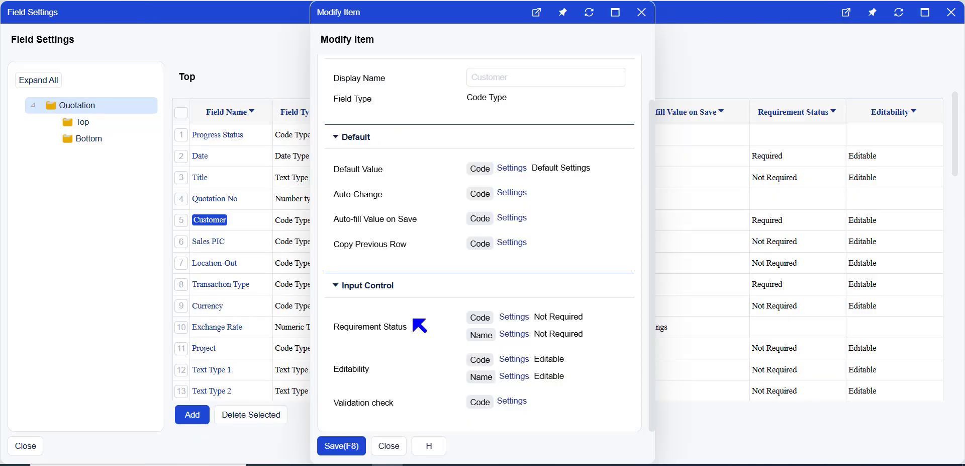
- Set the name Requirement Status of the Customer field to Required, then save the setting and the field
left_click(514, 334)
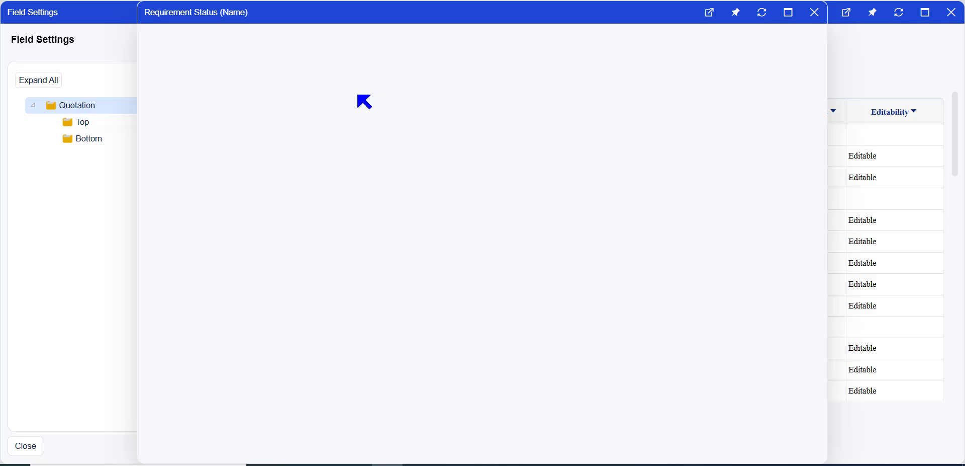
left_click(239, 147)
left_click(169, 446)
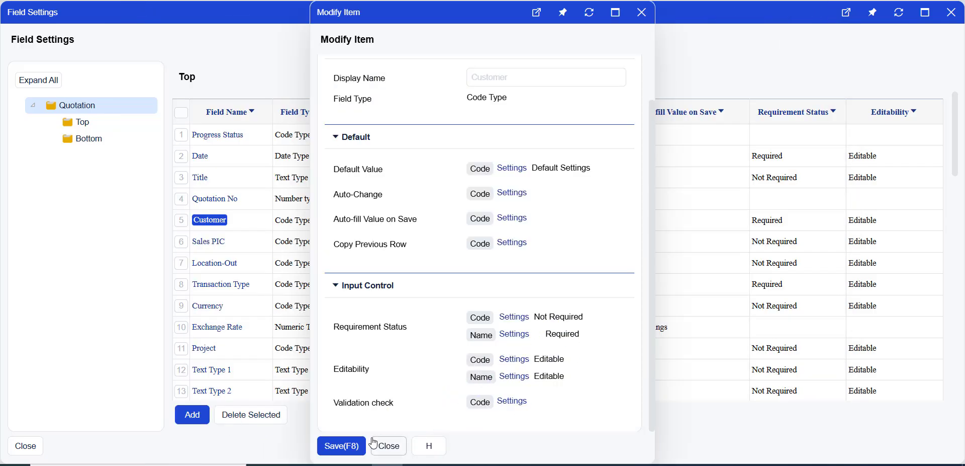
left_click(348, 450)
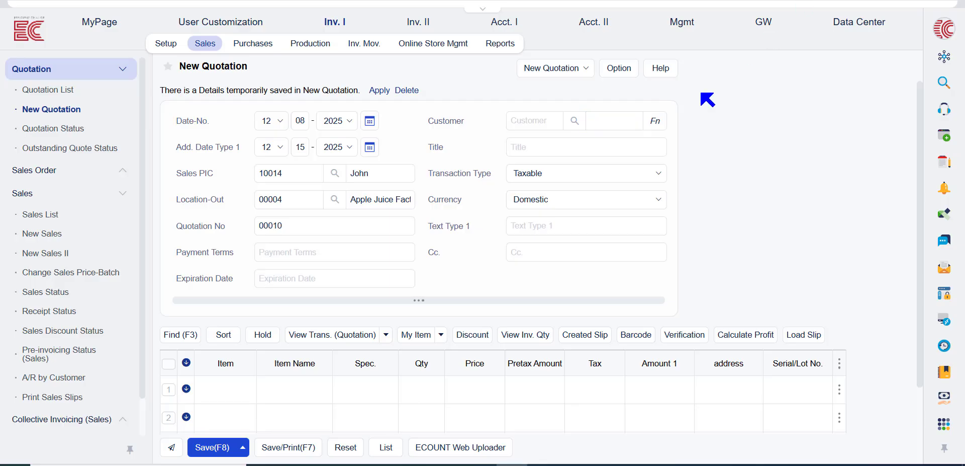
- Enter 111 as the customer name only, without a customer code, and save the new quotation
left_click(636, 121)
type("111")
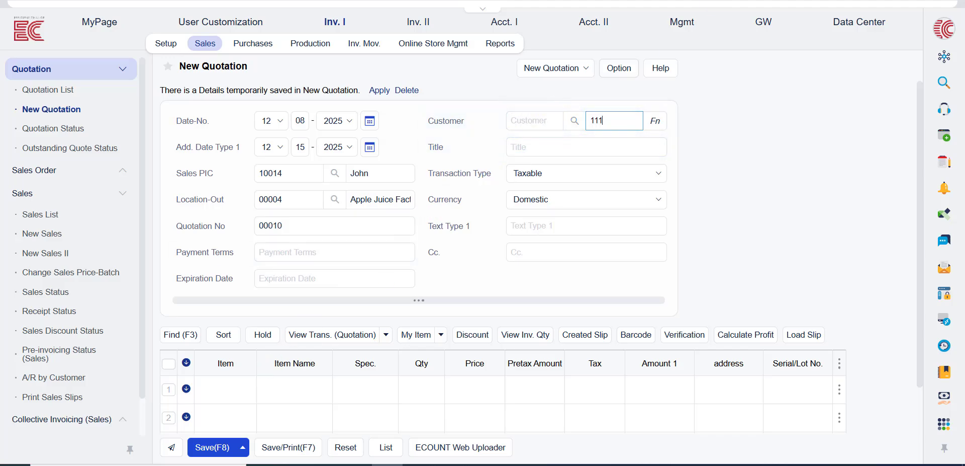
left_click(214, 447)
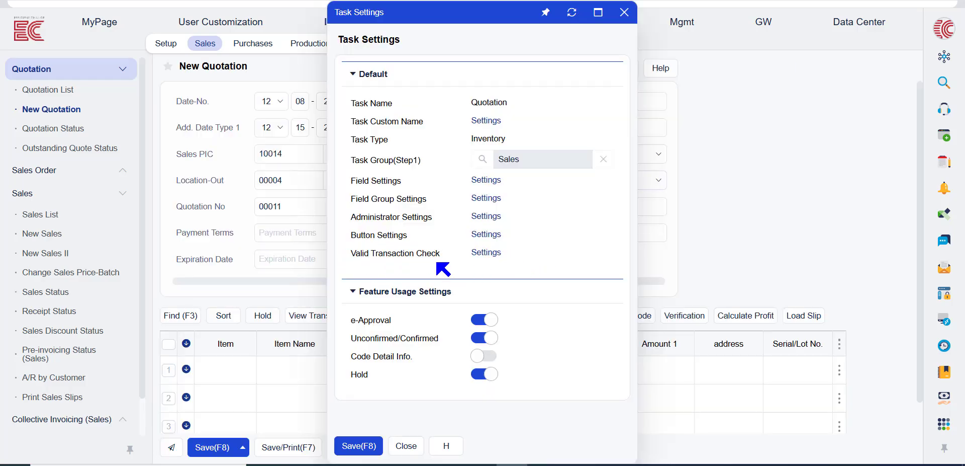
- Name the quotation's Valid Transaction Check 1 property "Tax", describe it as "no tax alert", and save the property
left_click(490, 255)
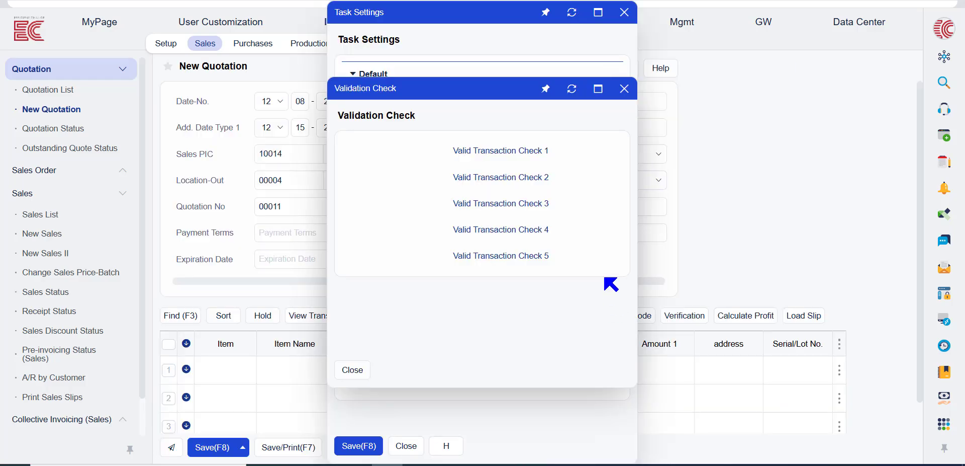
left_click(514, 151)
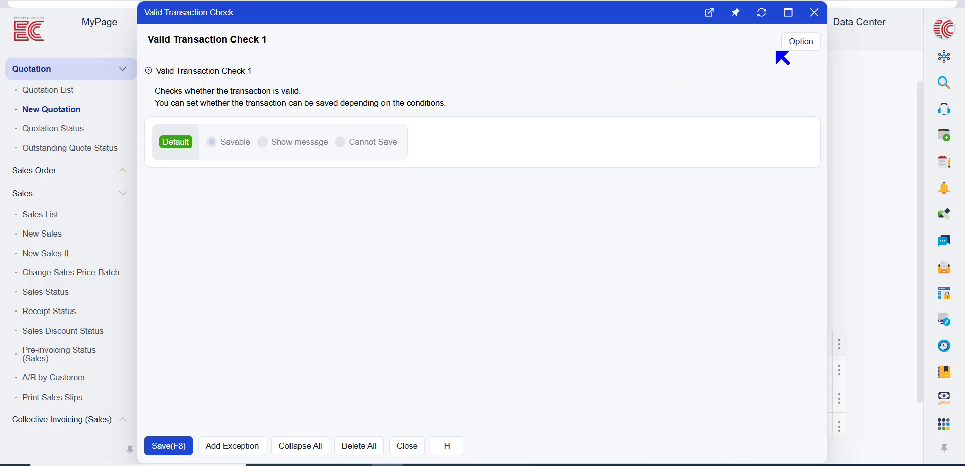
left_click(799, 42)
left_click(758, 65)
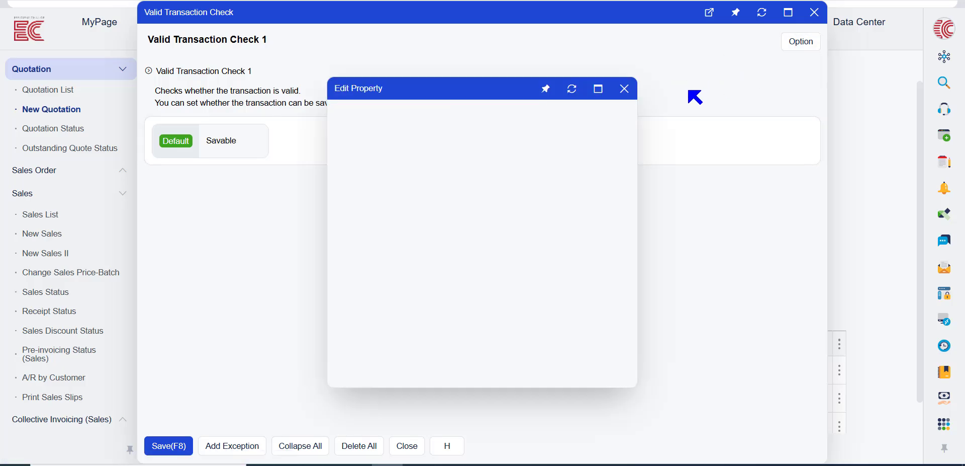
left_click(496, 149)
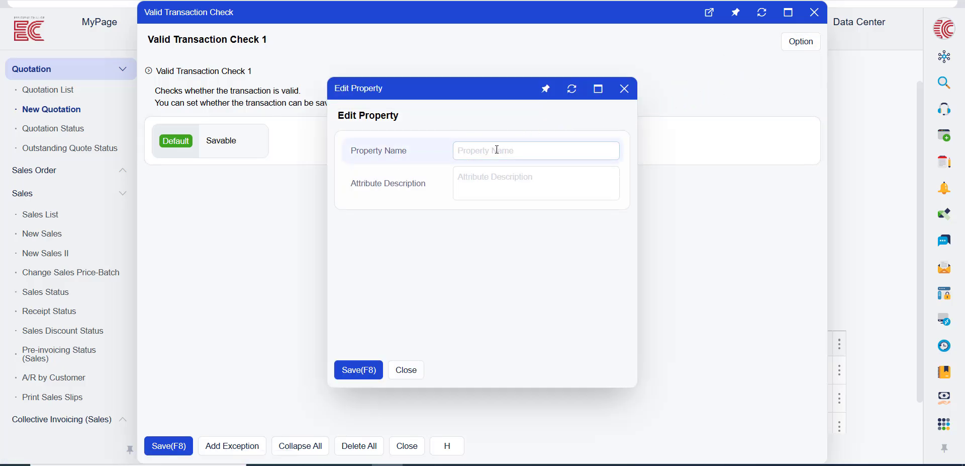
left_click(497, 149)
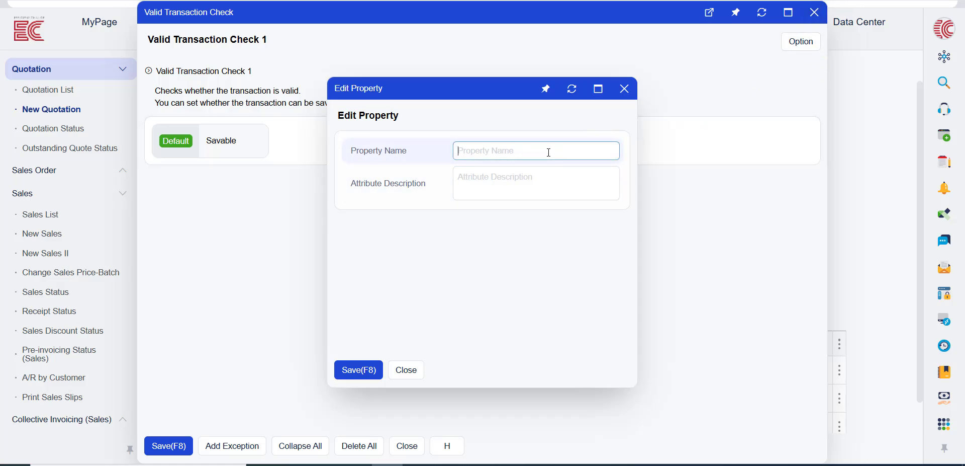
type("Tax")
left_click(510, 183)
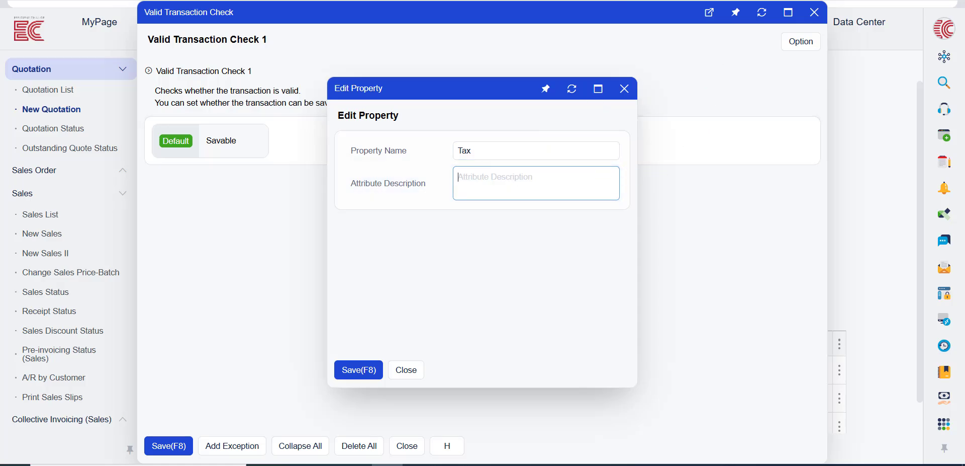
type("no tax alert")
left_click(674, 214)
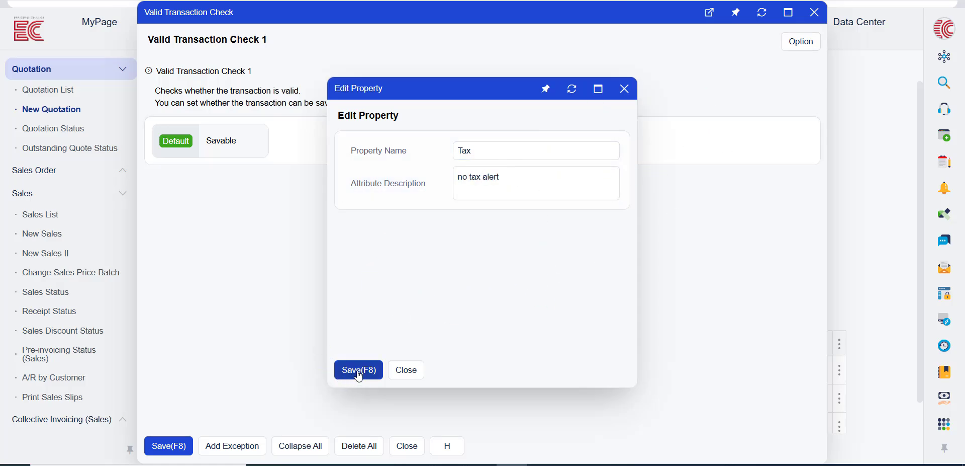
left_click(359, 371)
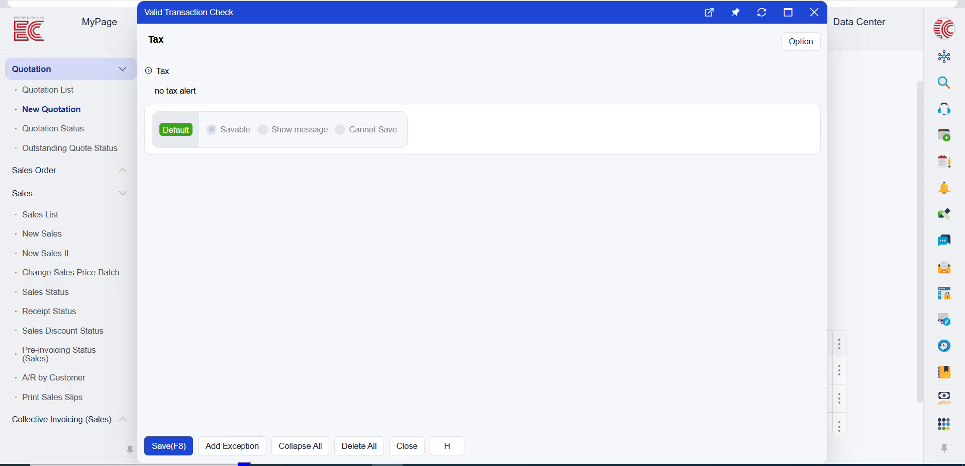
- Add an exception condition named "tax" to the Tax valid transaction check
left_click(230, 451)
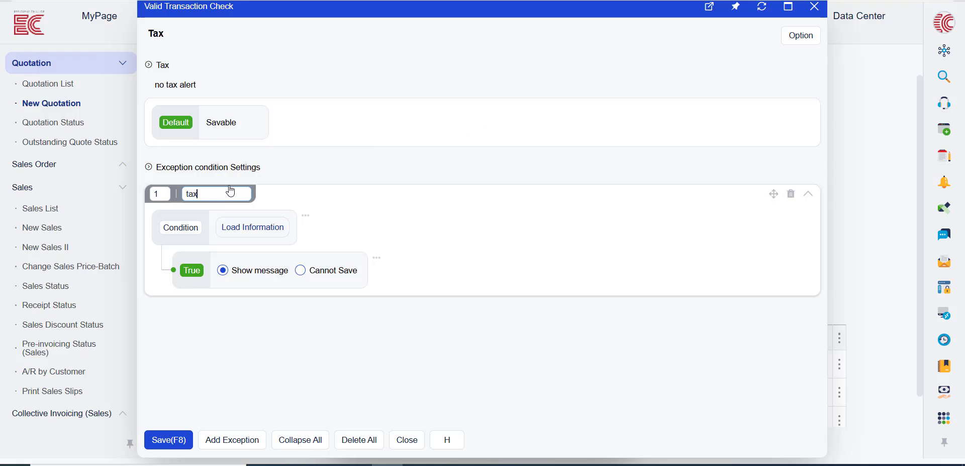
type("tax")
left_click(318, 359)
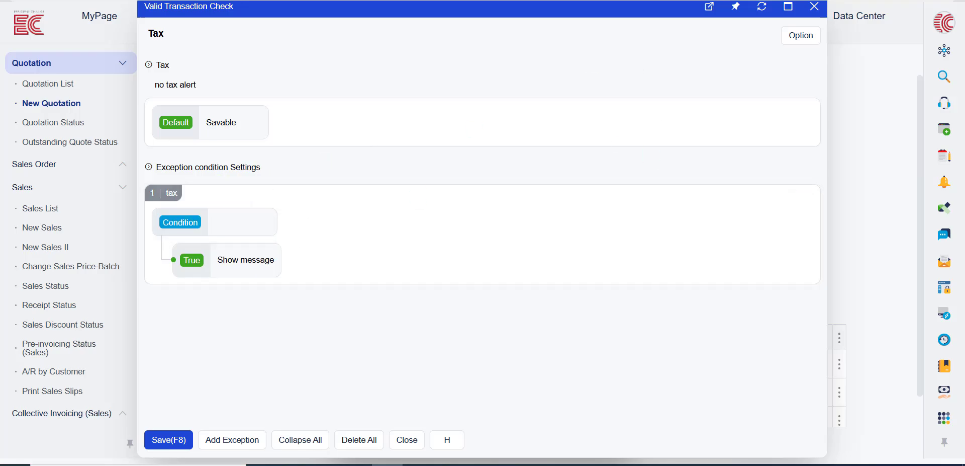
left_click(290, 266)
- Set the tax exception's condition to Transaction Type matching "non-taxable" with Cannot Save as its result, then save the check
left_click(278, 231)
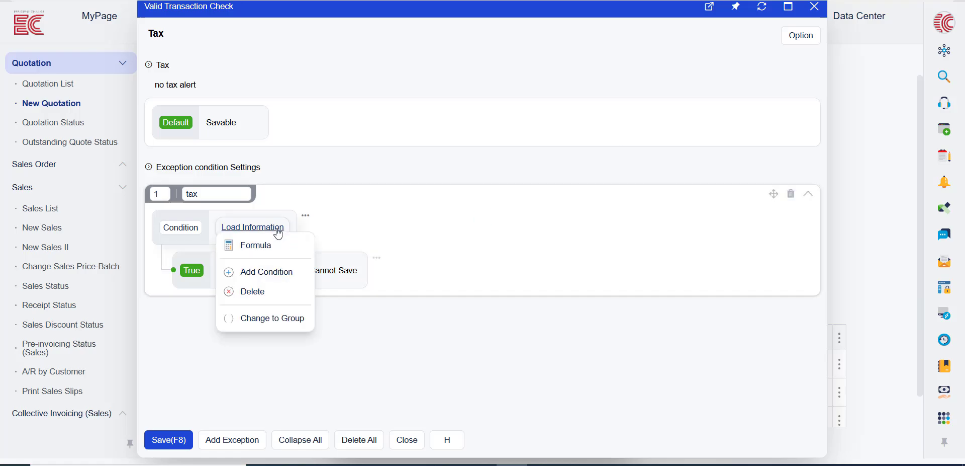
left_click(250, 245)
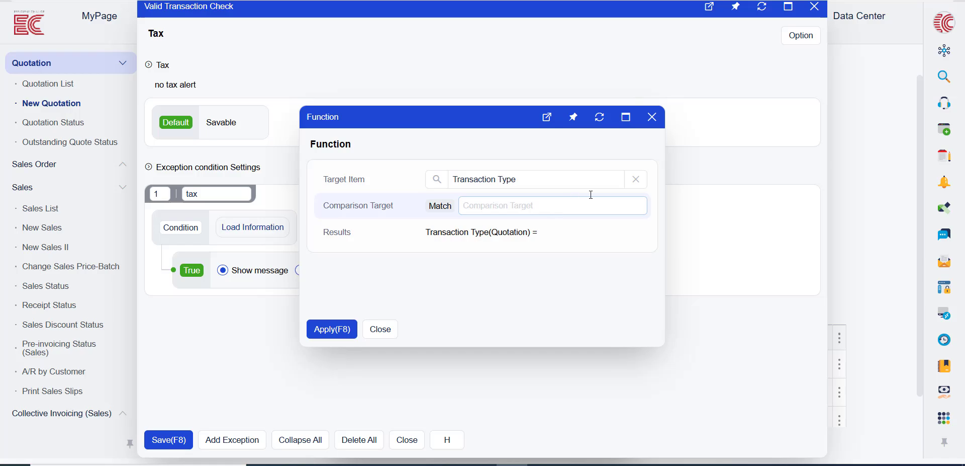
type("non-taxable")
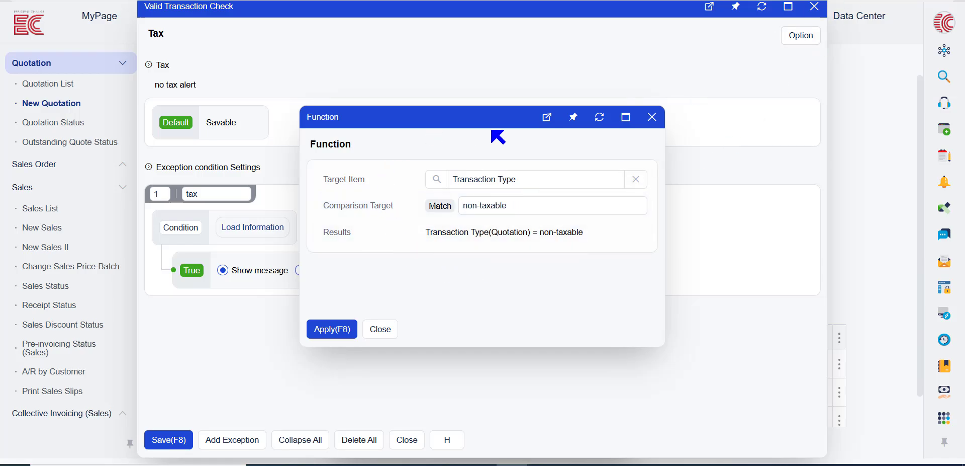
left_click(480, 204)
left_click(636, 208)
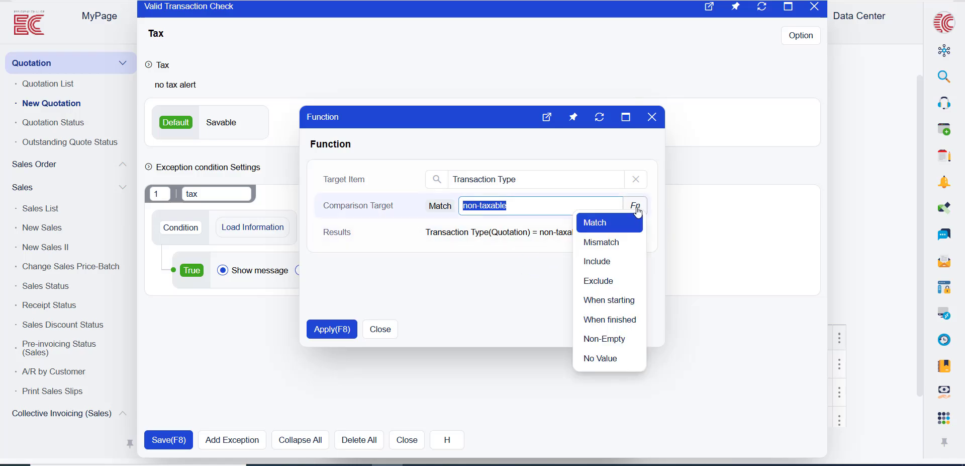
left_click(519, 264)
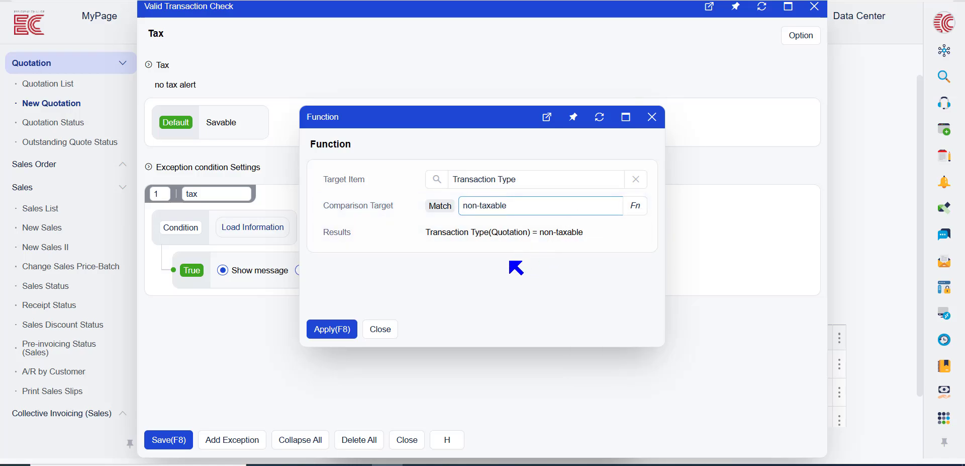
left_click(341, 331)
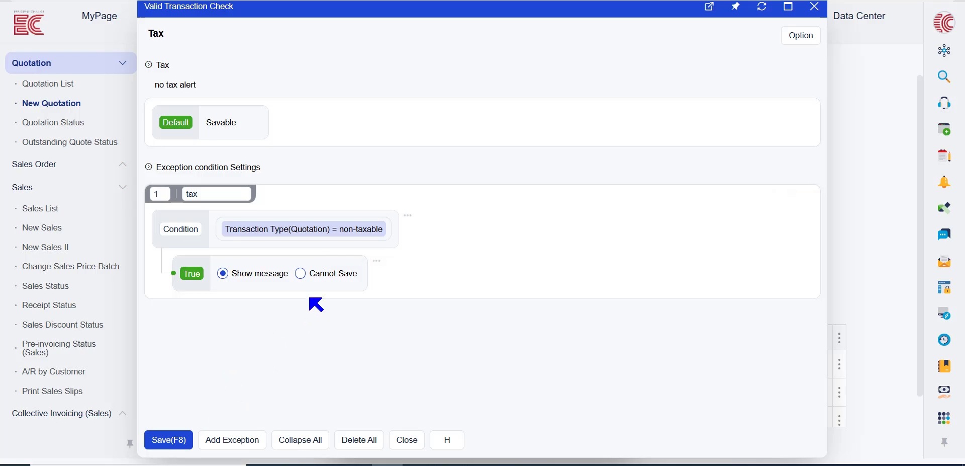
left_click(333, 276)
left_click(180, 435)
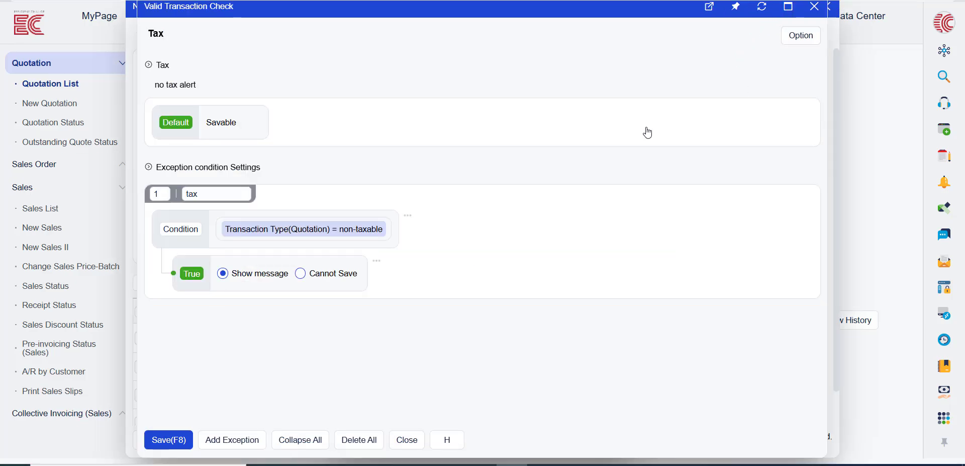
- Save the Tax check with the exception's result set to Show message
left_click(179, 445)
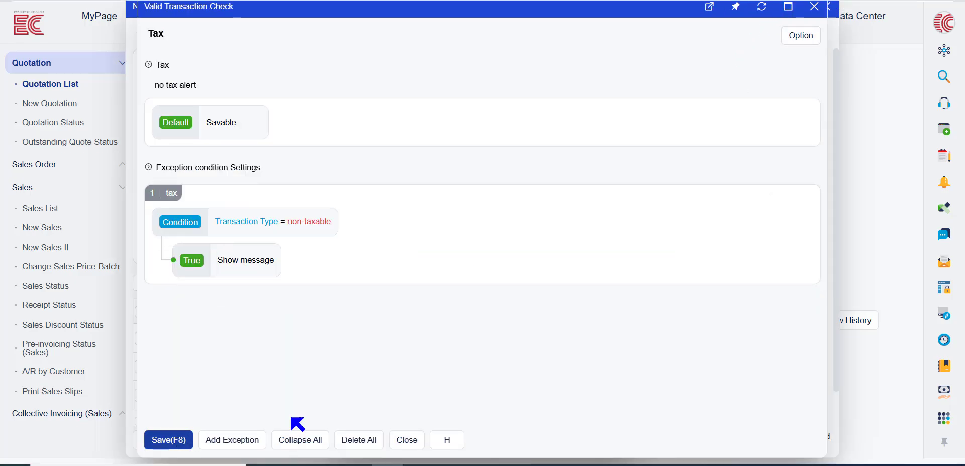
left_click(347, 365)
left_click(366, 442)
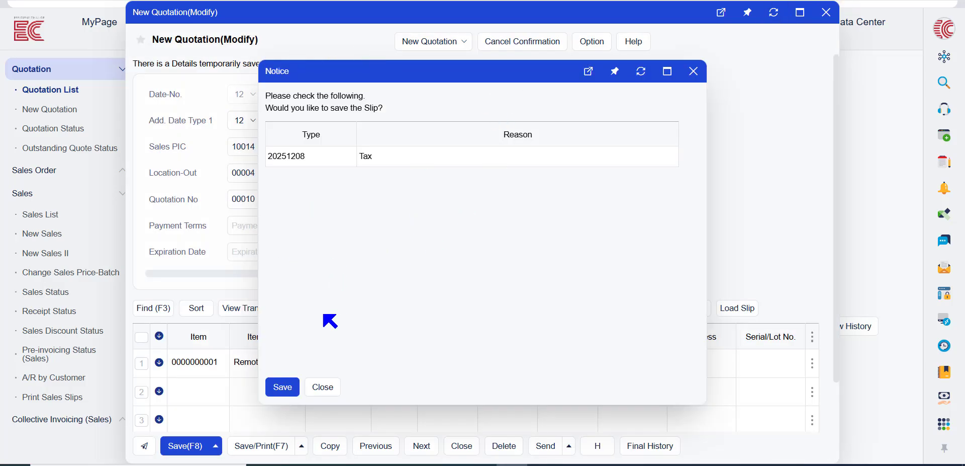
- Dismiss the Tax notice without saving the slip and close the test quotation
left_click(322, 395)
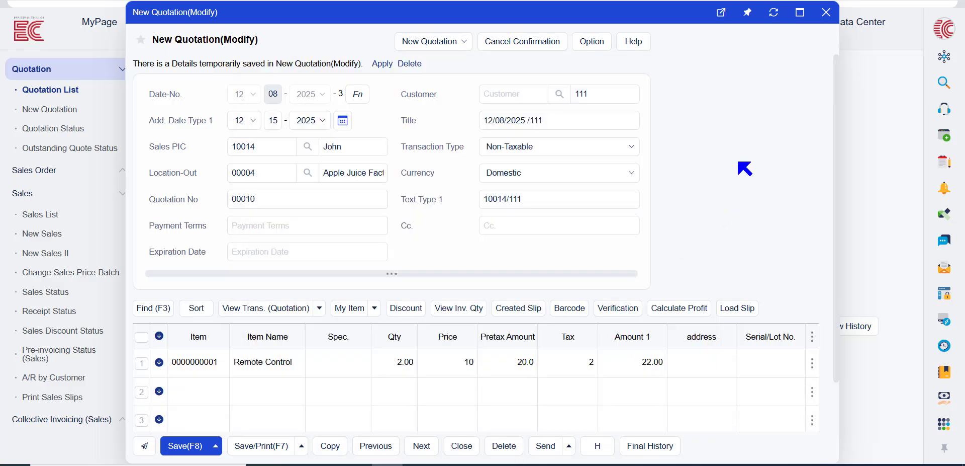
left_click(825, 21)
- Open the quotation's Progress Status field settings and examine the progress status list and the default status on confirmation
left_click(369, 306)
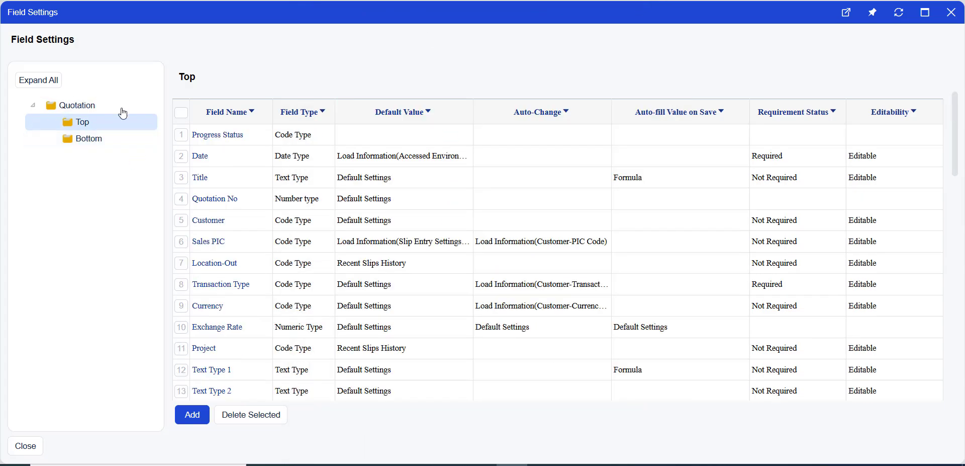
left_click(235, 141)
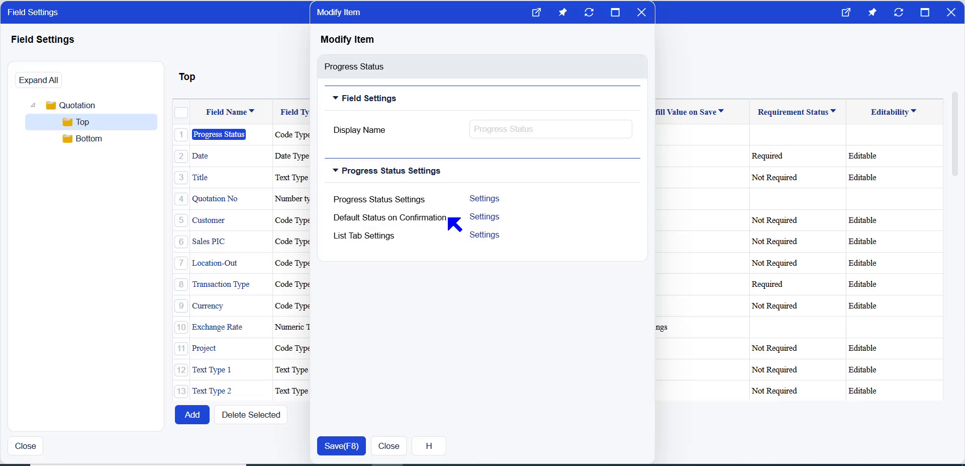
left_click(481, 203)
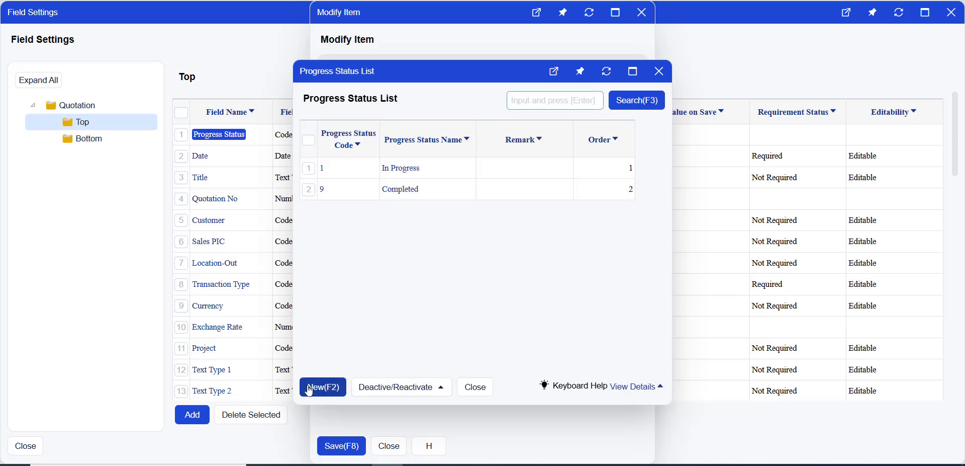
mouse_move(413, 392)
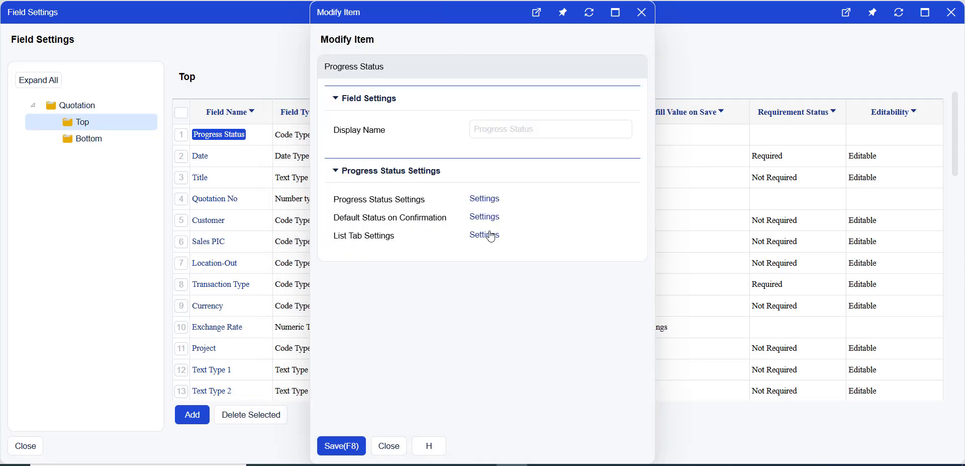
left_click(484, 217)
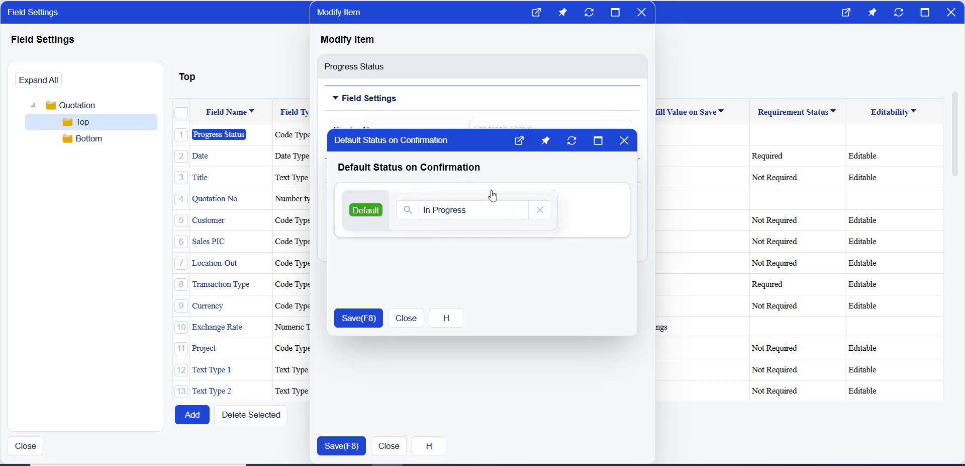
left_click(417, 219)
key("Escape")
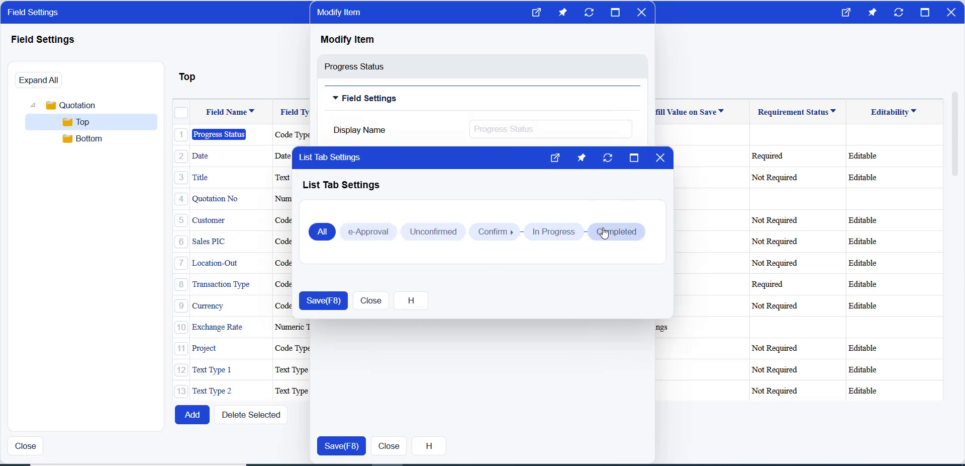
- Move the Completed tab ahead of In Progress in the List Tab Settings and hide the e-Approval tab
left_click_drag(602, 233, 523, 238)
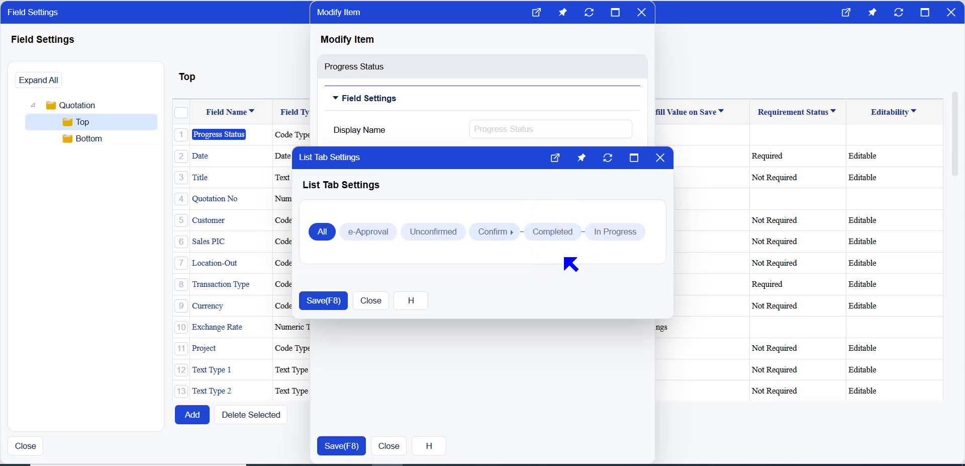
right_click(387, 237)
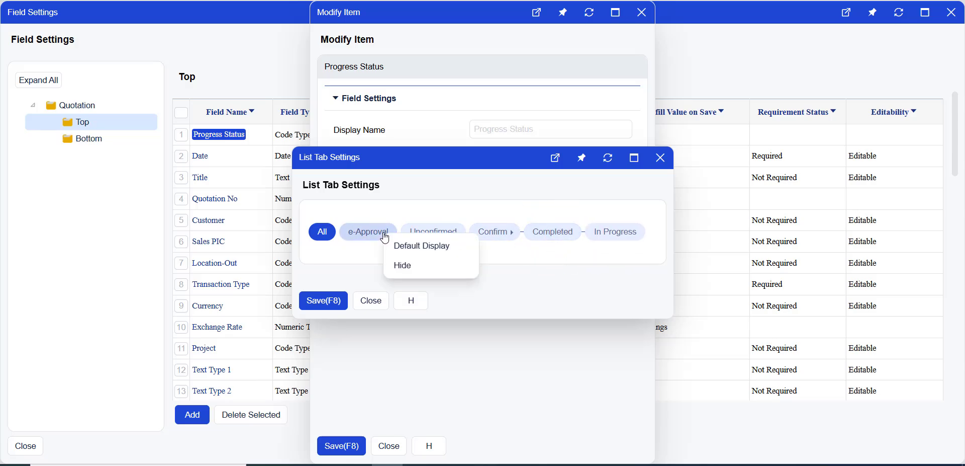
left_click(427, 272)
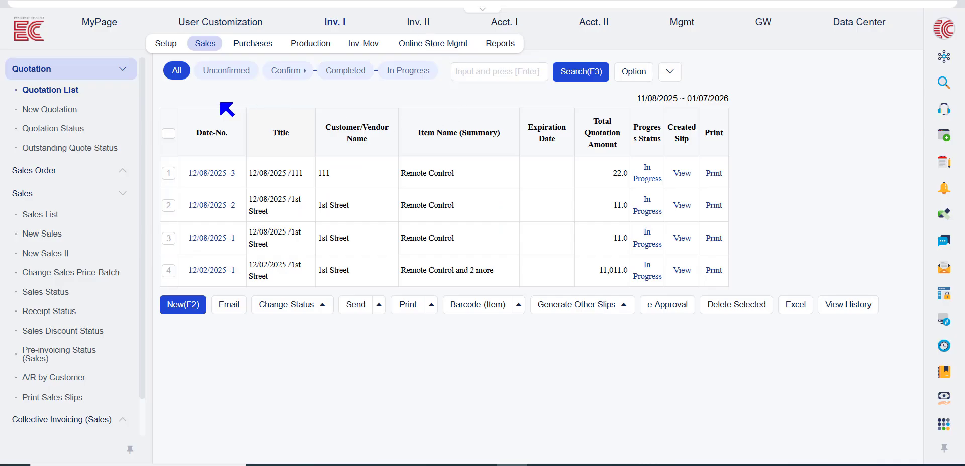
- Examine the Quotation No field's default and Number Generation Criteria settings, including the load information option, then close the criteria
left_click(123, 69)
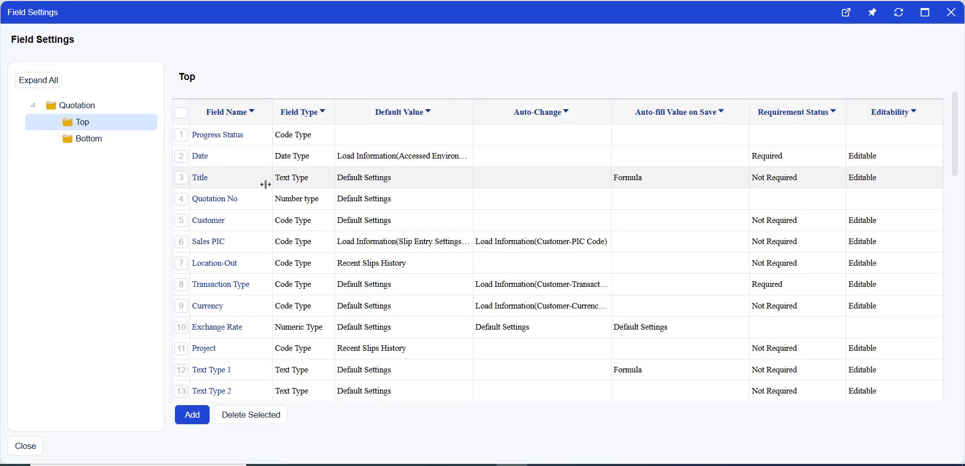
left_click(217, 198)
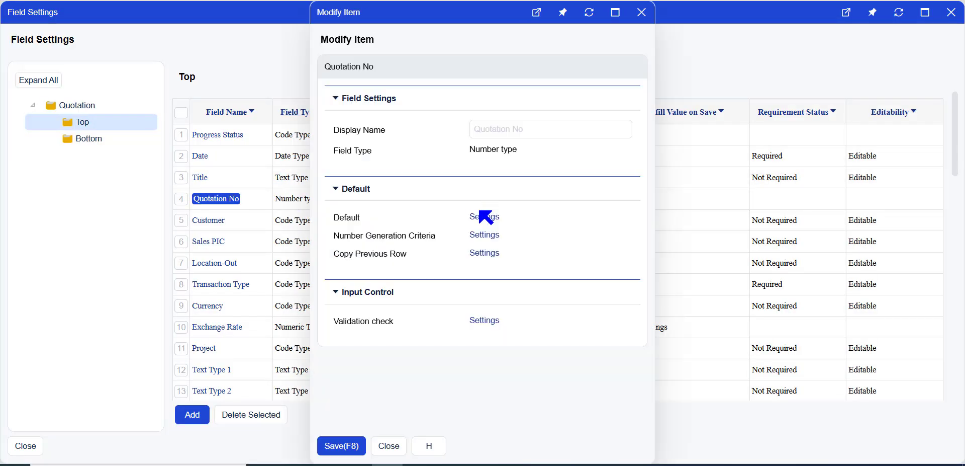
left_click(483, 216)
left_click(494, 236)
left_click(437, 263)
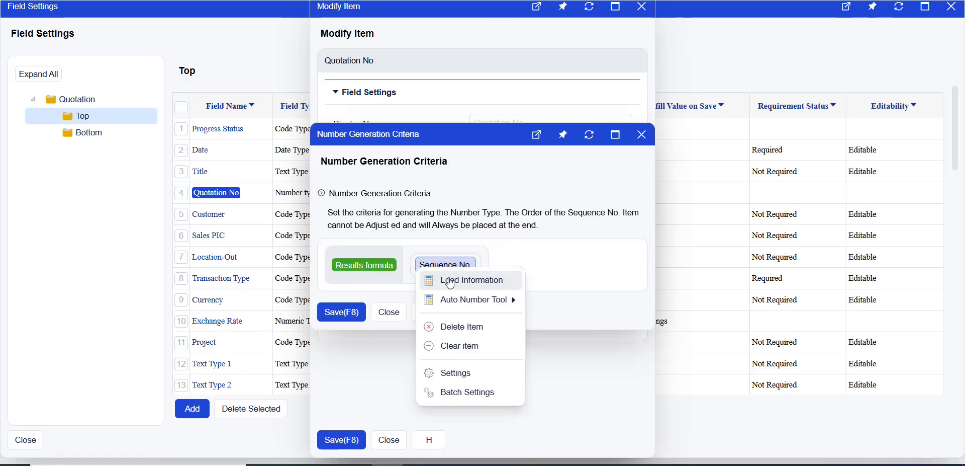
left_click(450, 283)
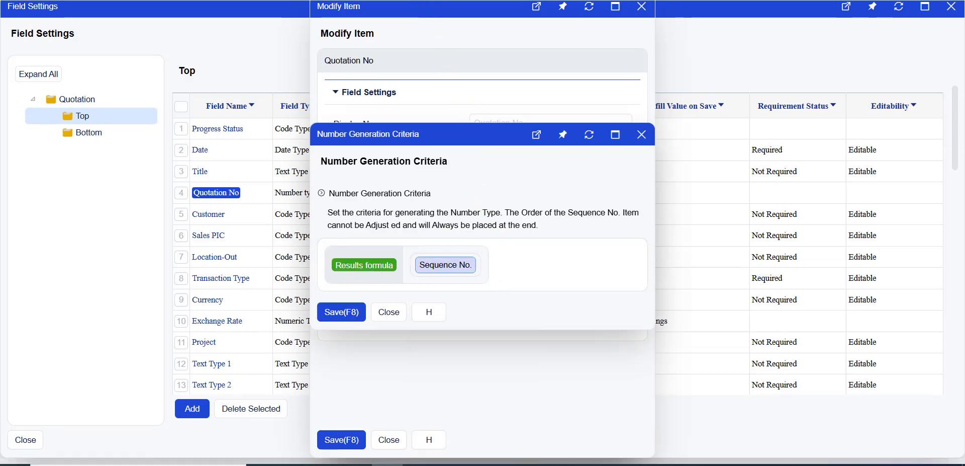
left_click(388, 312)
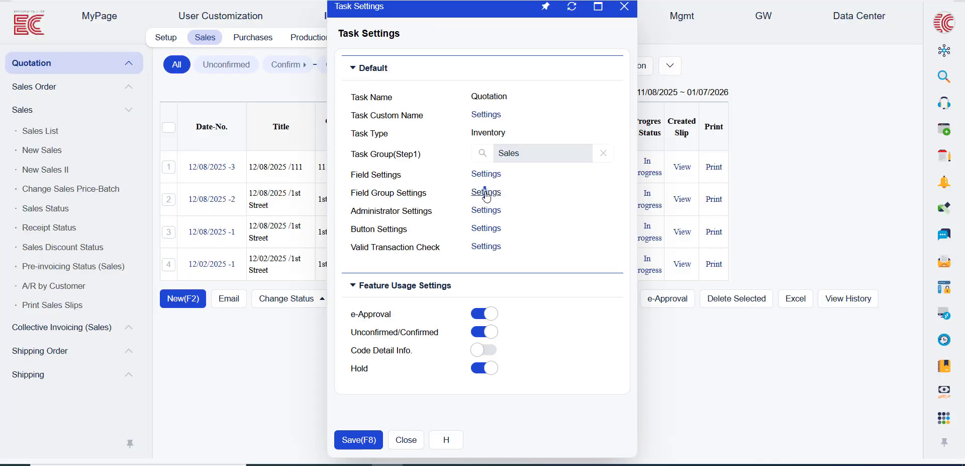
- Add a field group named "date fields" under Top in the quotation's Field Group Settings
left_click(486, 193)
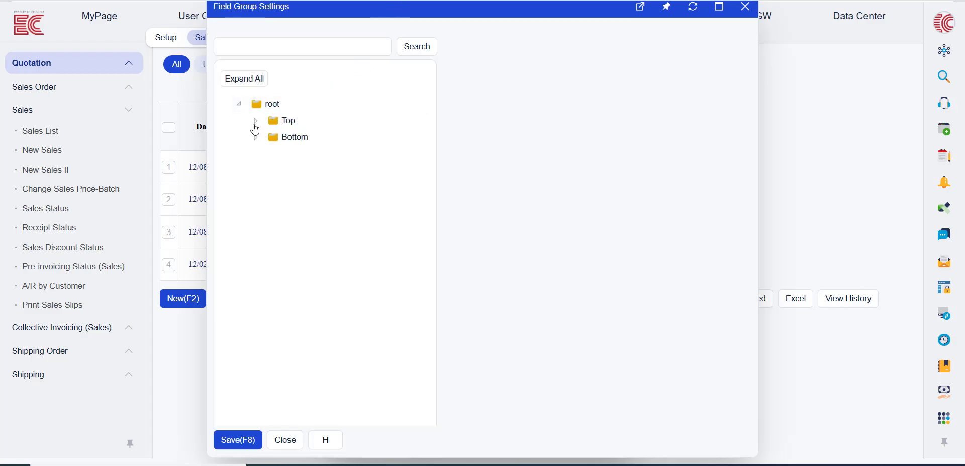
left_click(256, 120)
right_click(292, 137)
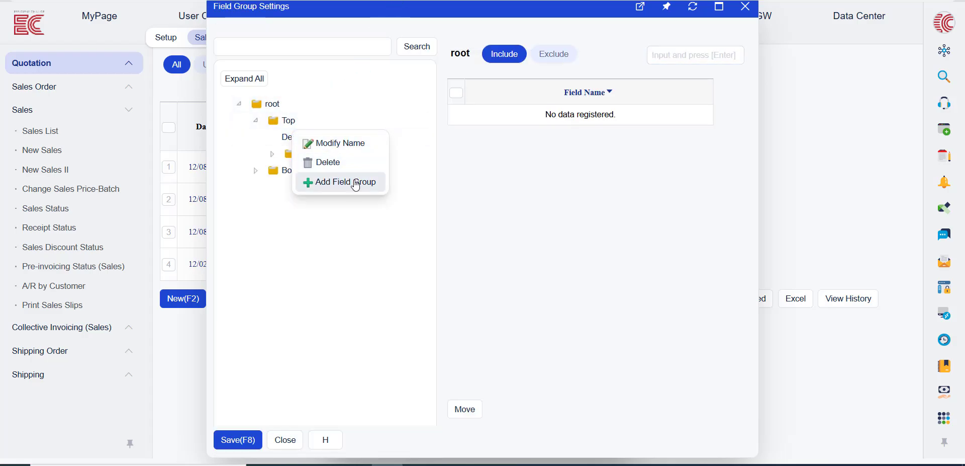
left_click(357, 183)
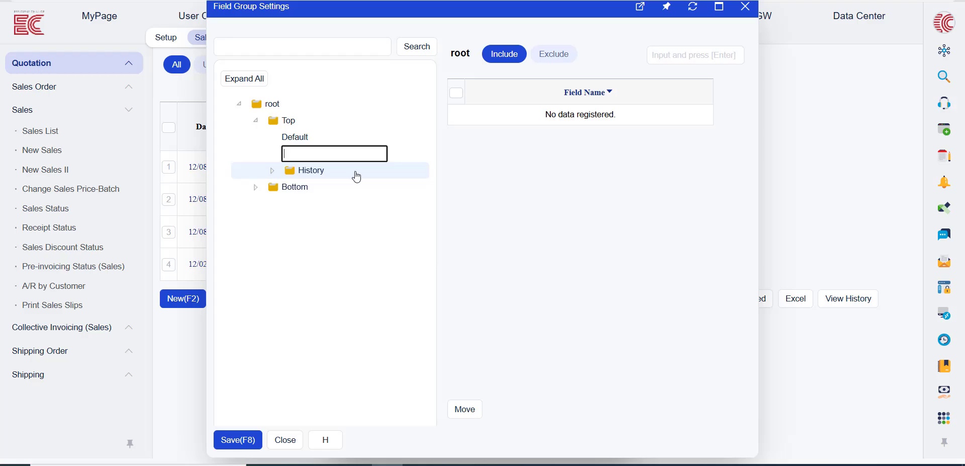
type("date fields")
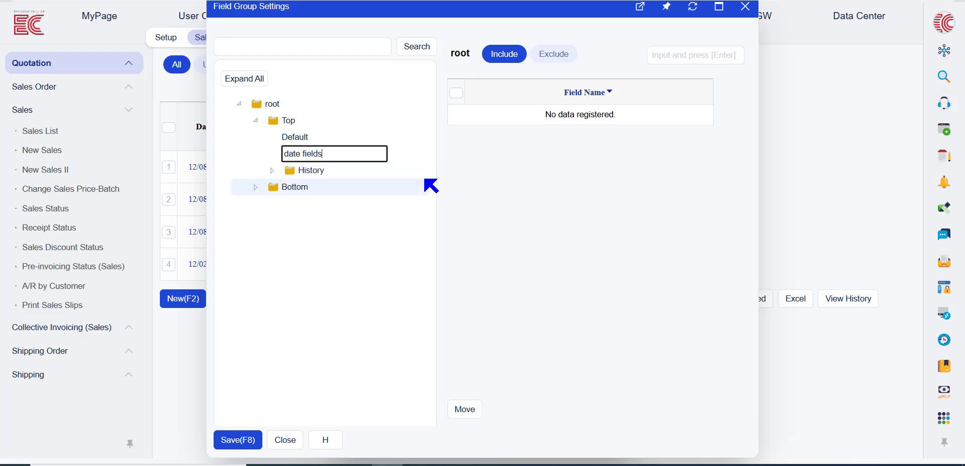
key("Return")
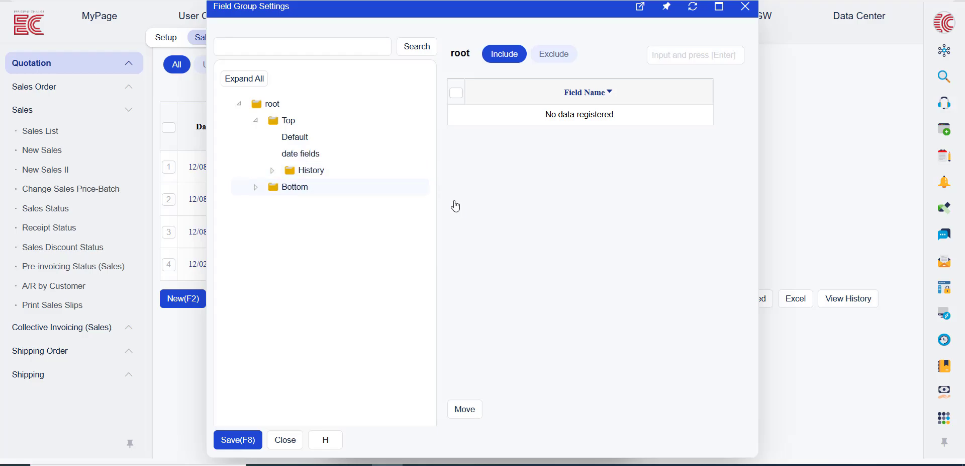
- Find the excluded fields matching "date" and include Add. Date Type 1, 2 and 3 in the date fields group
left_click(351, 152)
left_click(591, 60)
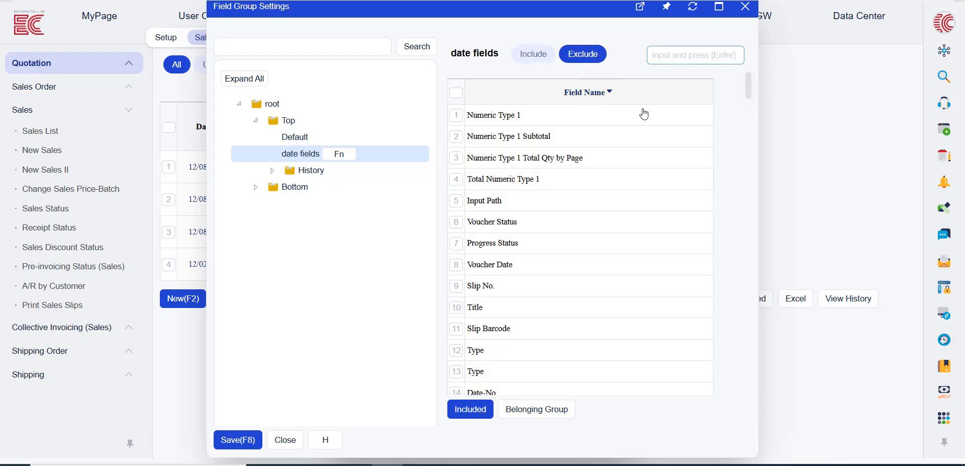
left_click(671, 55)
type("date")
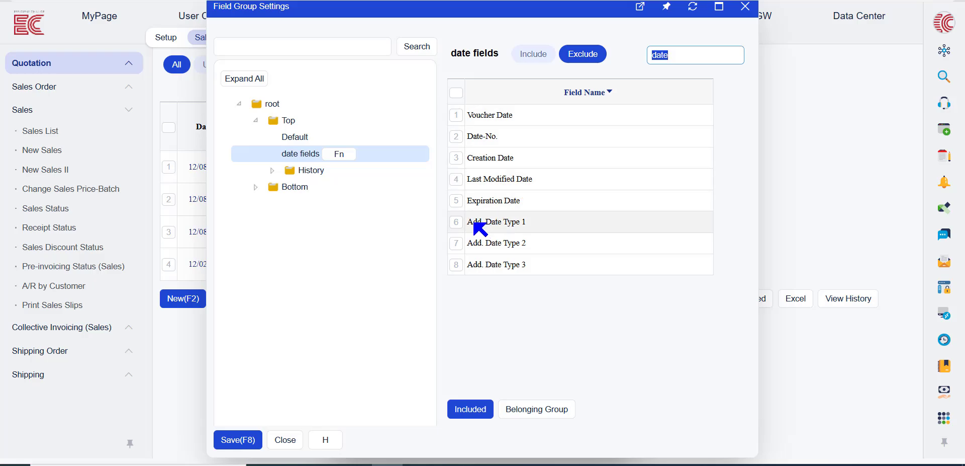
left_click(456, 222)
left_click(457, 247)
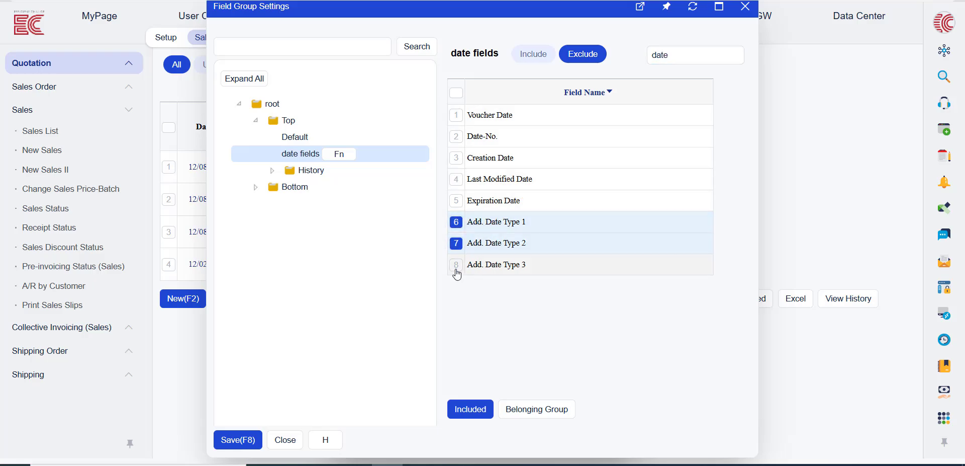
left_click(456, 266)
left_click(479, 411)
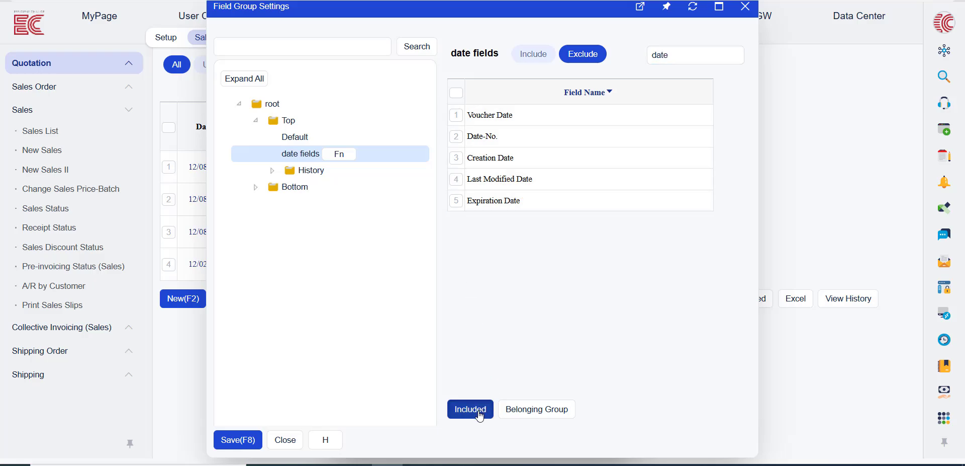
- Save the date fields group, then expand the new quotation's header fields through Add. Date Type 2 and 3
left_click(246, 437)
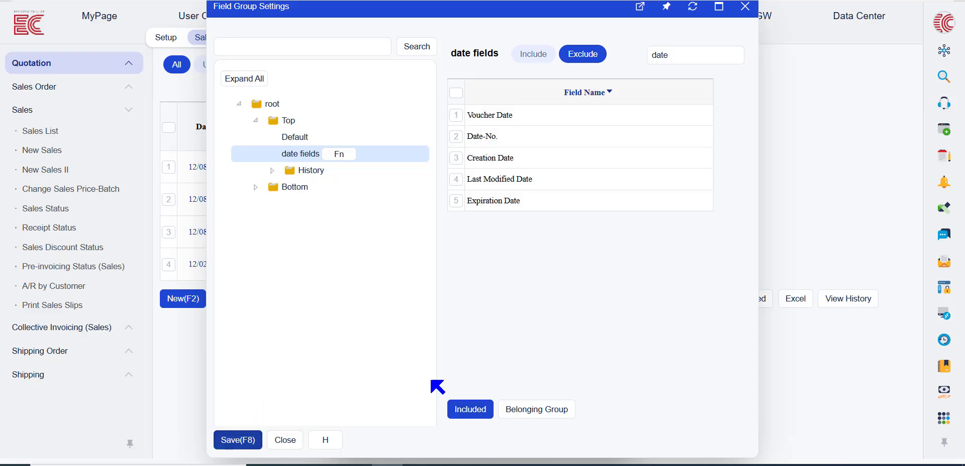
left_click(355, 441)
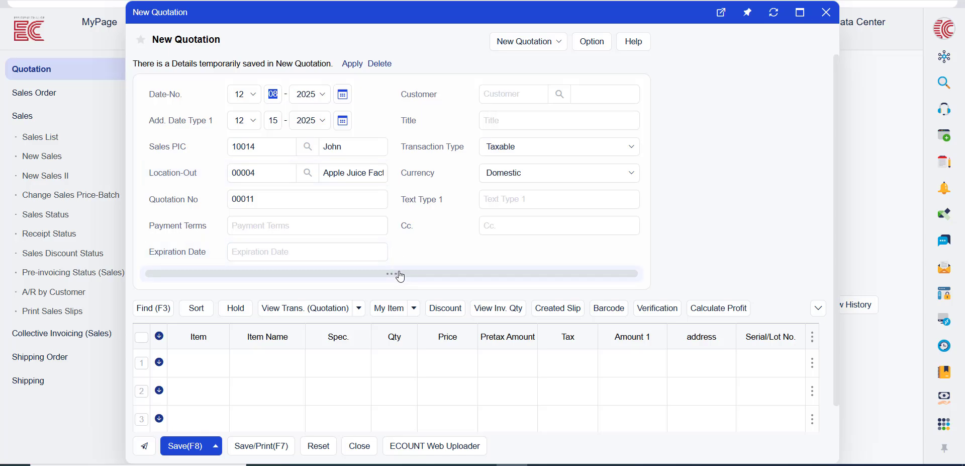
left_click(401, 275)
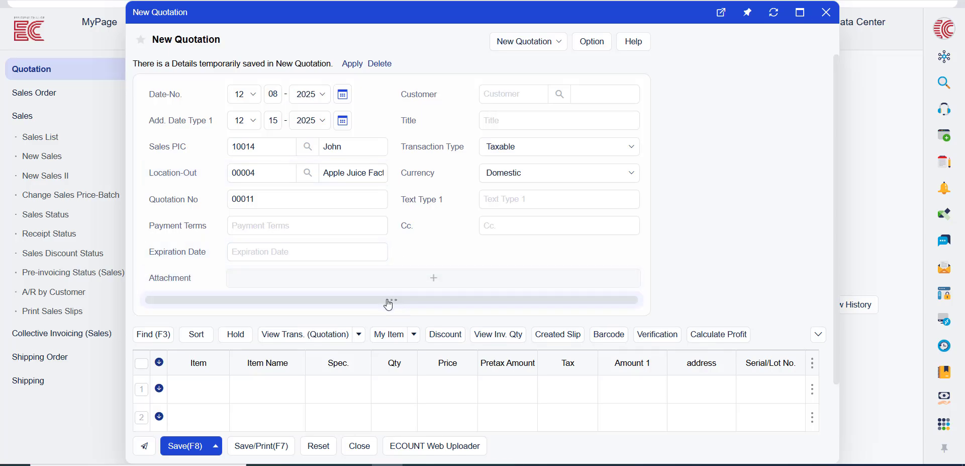
left_click(392, 273)
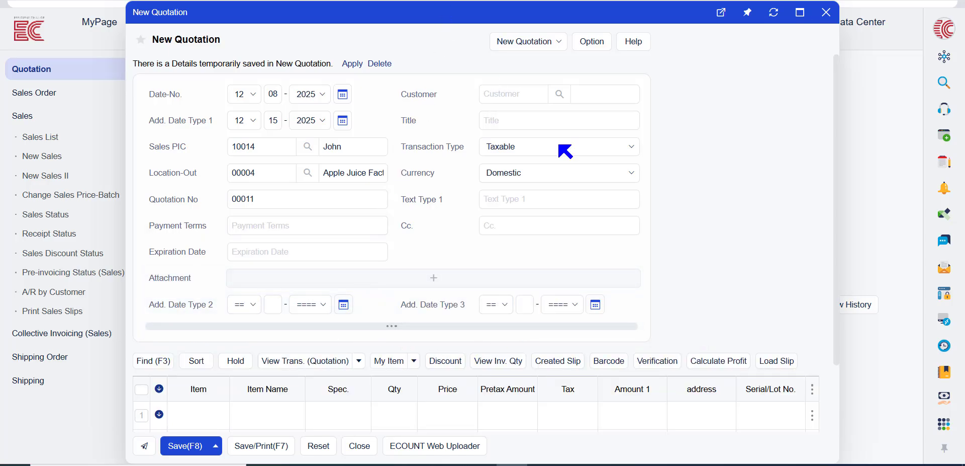
- Examine the manually set field group option in the New Quotation input screen template, then close the template settings
left_click(596, 47)
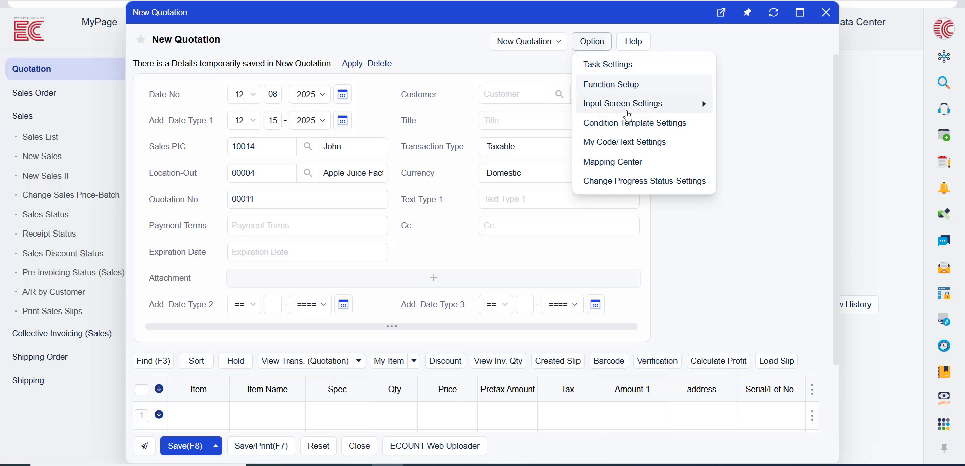
mouse_move(629, 106)
left_click(761, 107)
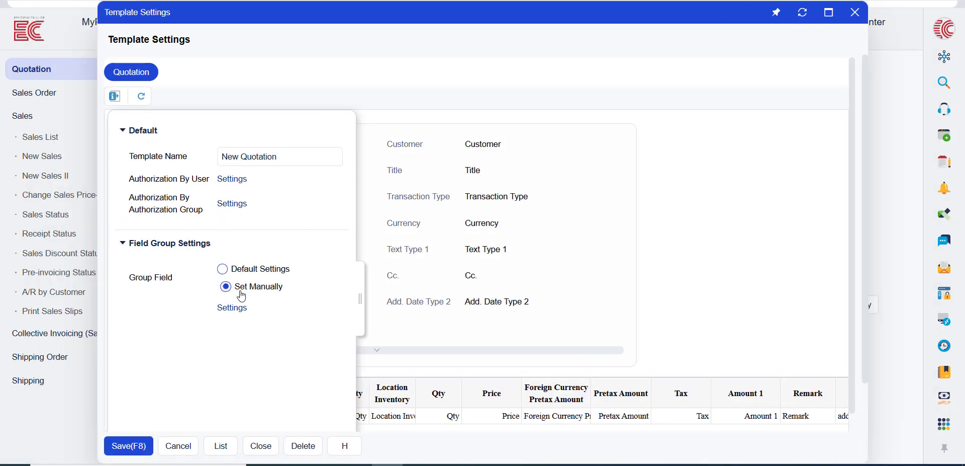
left_click(232, 307)
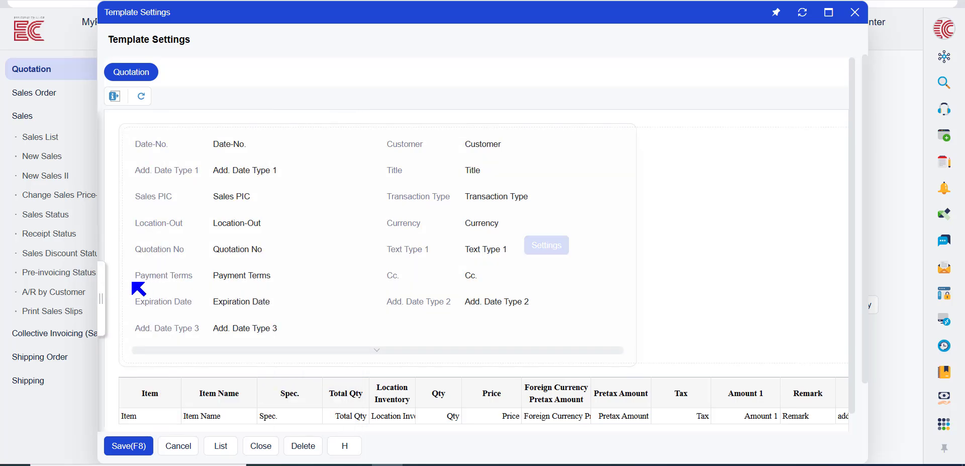
left_click(854, 13)
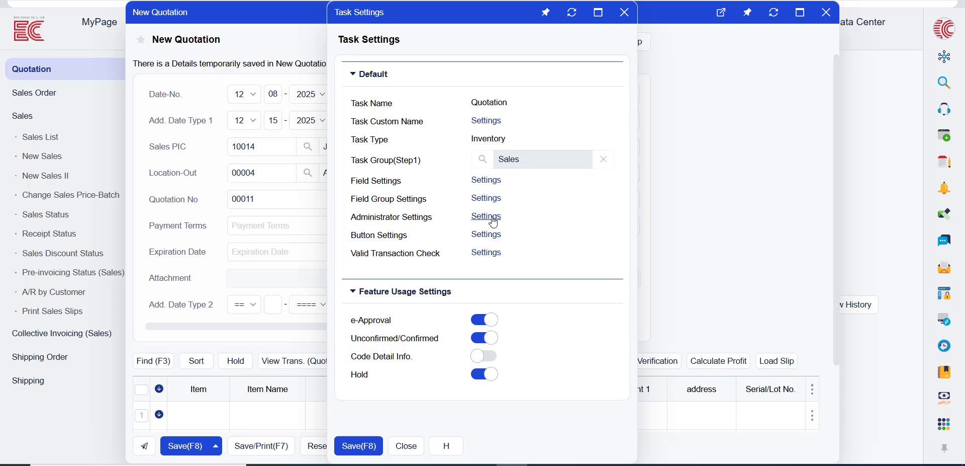
- Open the quotation's button settings for the Enter template's middle buttons and move My Item after Discount
left_click(487, 217)
left_click(486, 234)
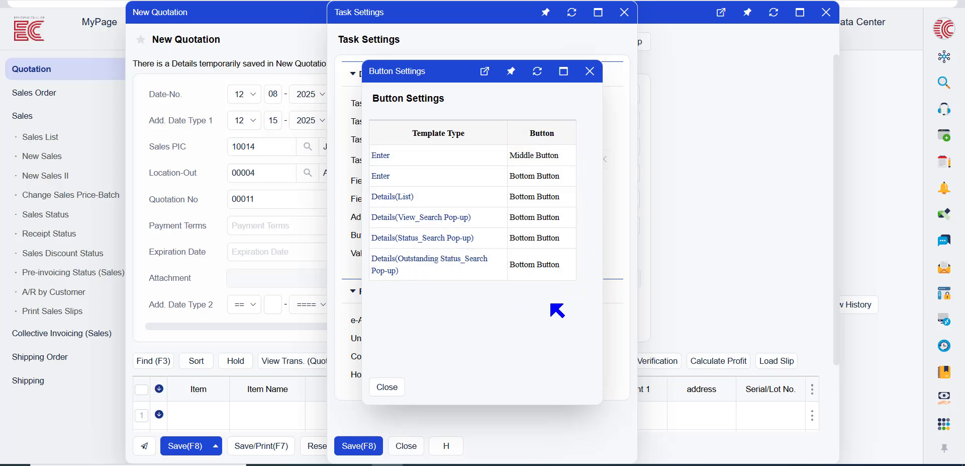
left_click(386, 154)
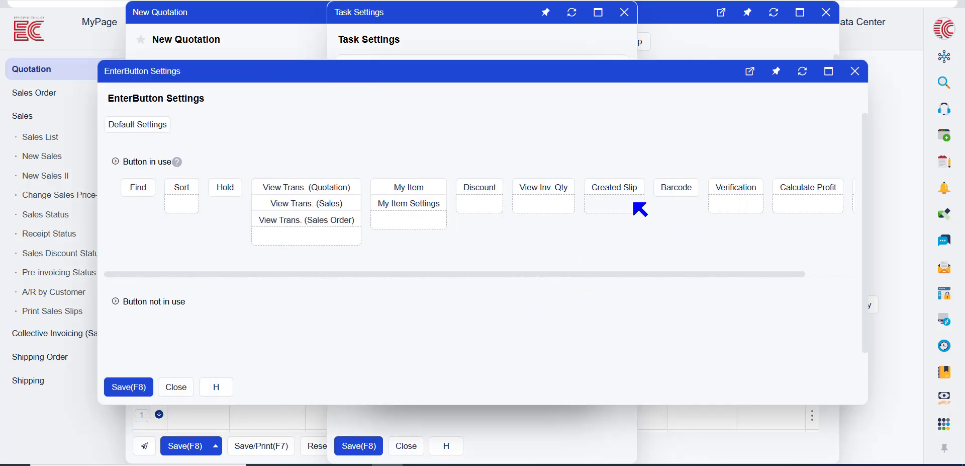
left_click_drag(409, 187, 549, 224)
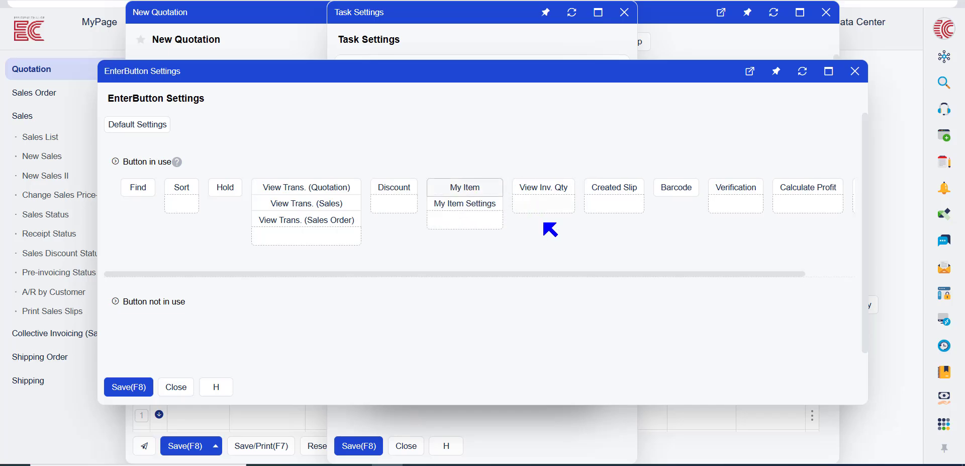
- Rename the My Item button as 111 and try moving it to the buttons not in use
right_click(466, 189)
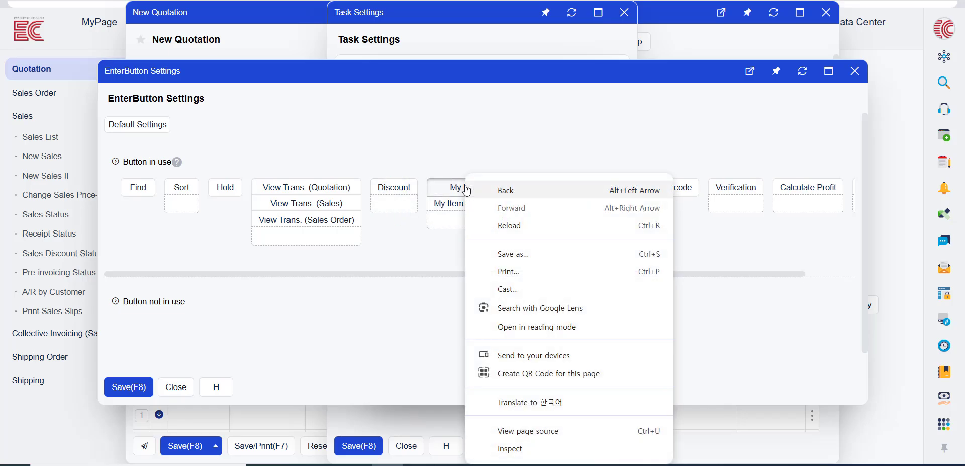
left_click(437, 188)
left_click(438, 189)
left_click(495, 210)
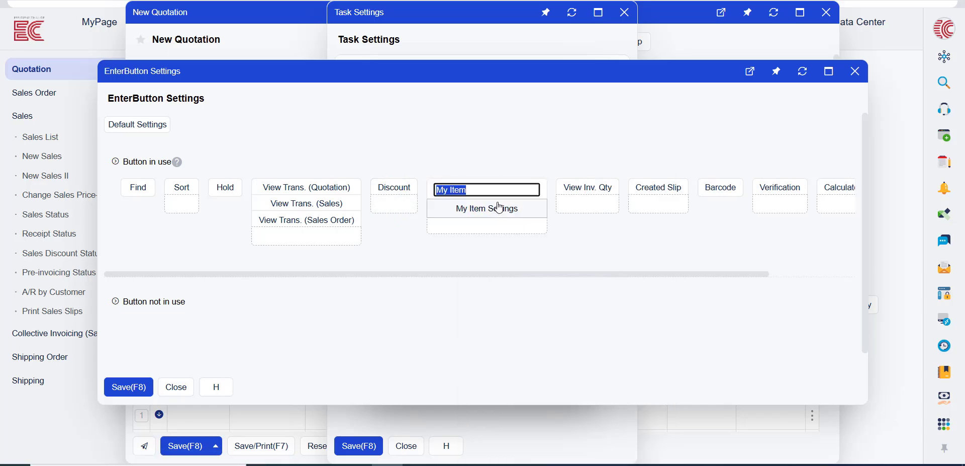
type("111")
left_click(441, 311)
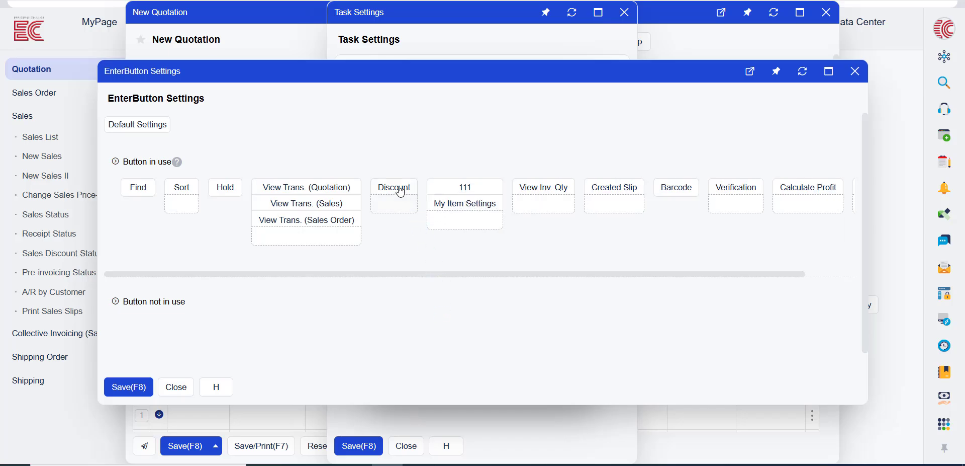
left_click_drag(440, 198, 171, 330)
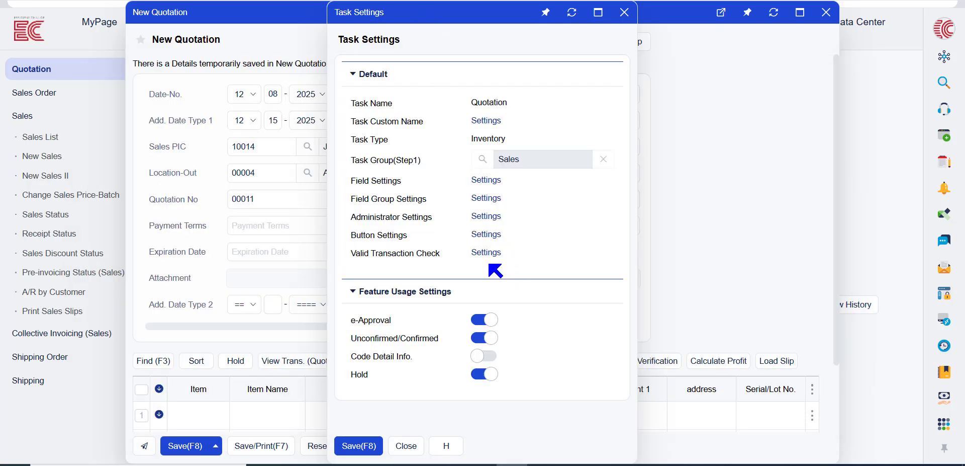
- Add an exception named "do not save" to Valid Transaction Check 2, with a second condition joined by AND
left_click(485, 252)
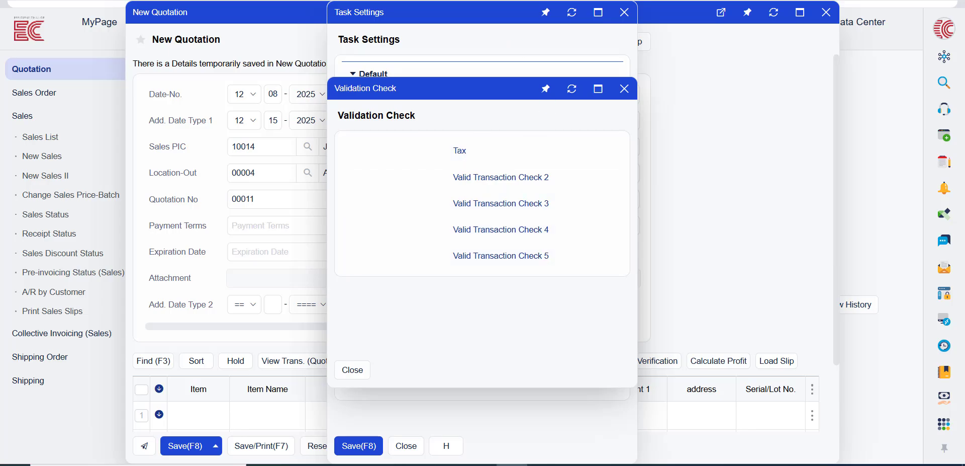
left_click(501, 177)
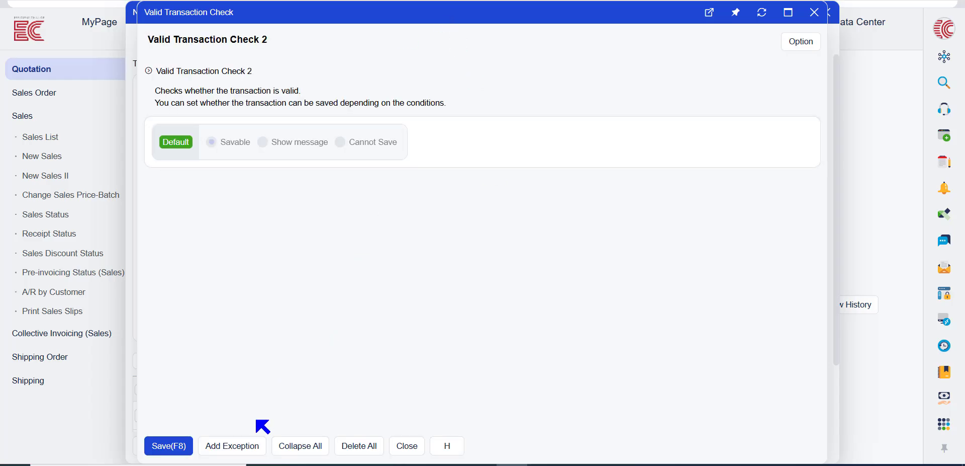
left_click(256, 437)
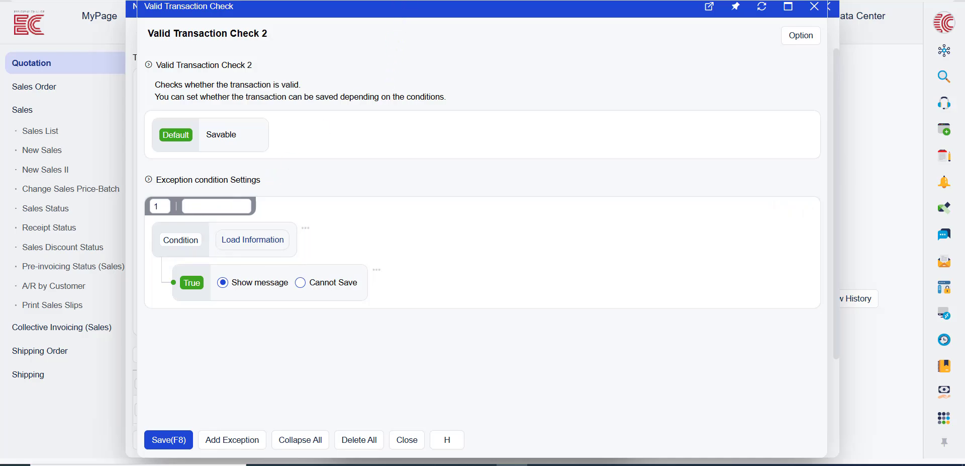
left_click(267, 238)
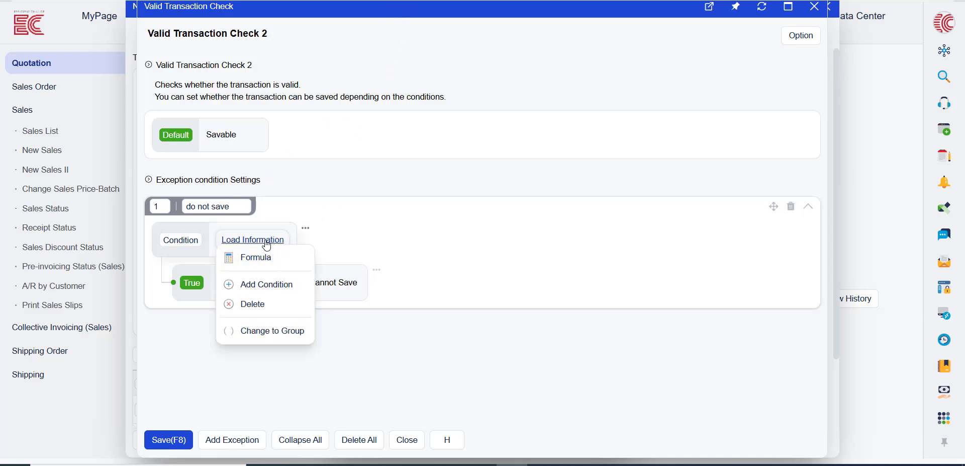
left_click(268, 286)
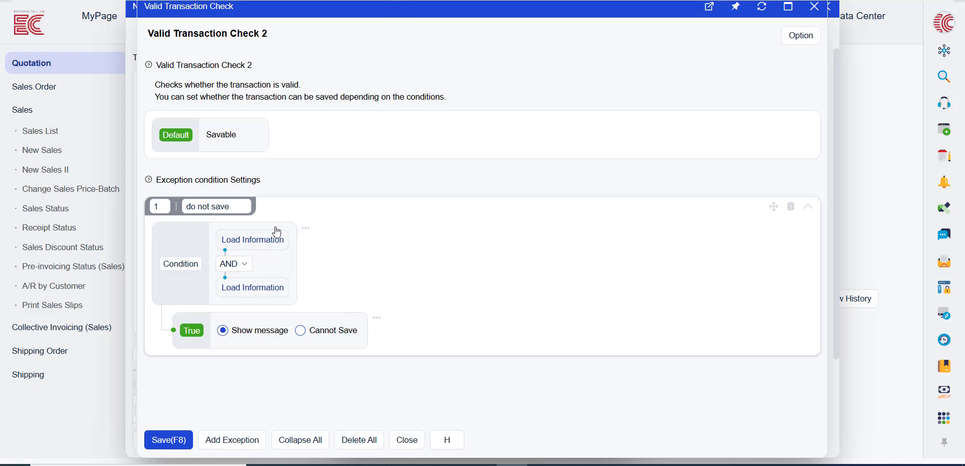
- Set the exception's first condition to Location Name matching OEM
left_click(259, 241)
left_click(269, 255)
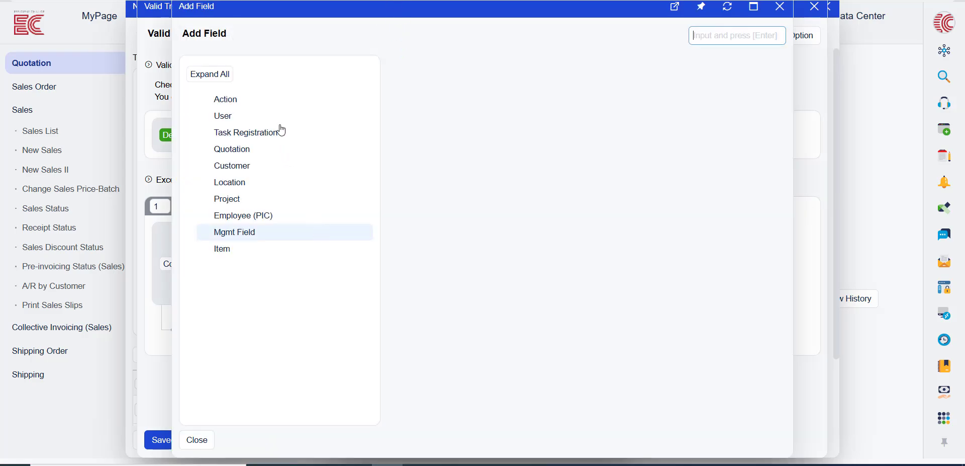
left_click(288, 183)
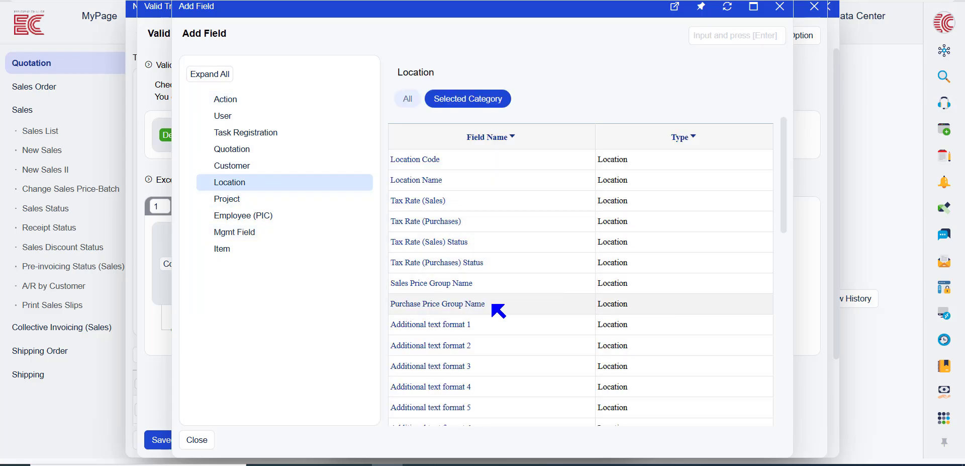
left_click(424, 180)
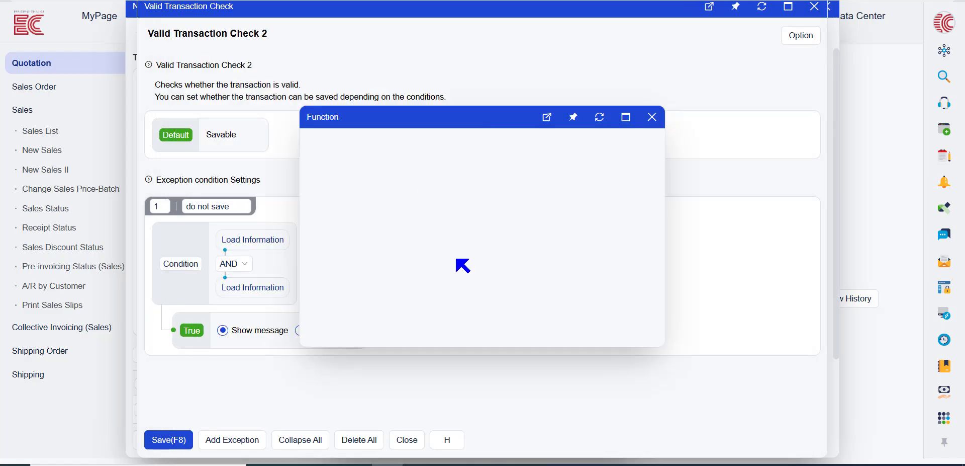
left_click(468, 206)
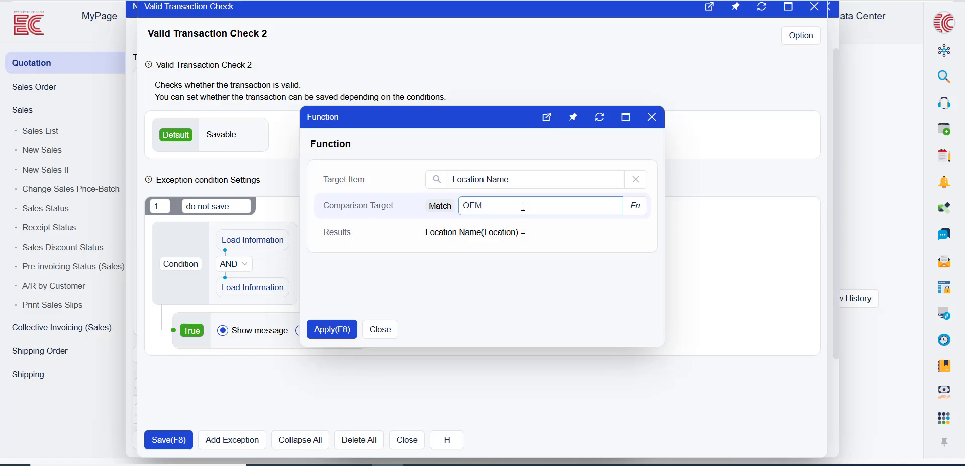
left_click(326, 330)
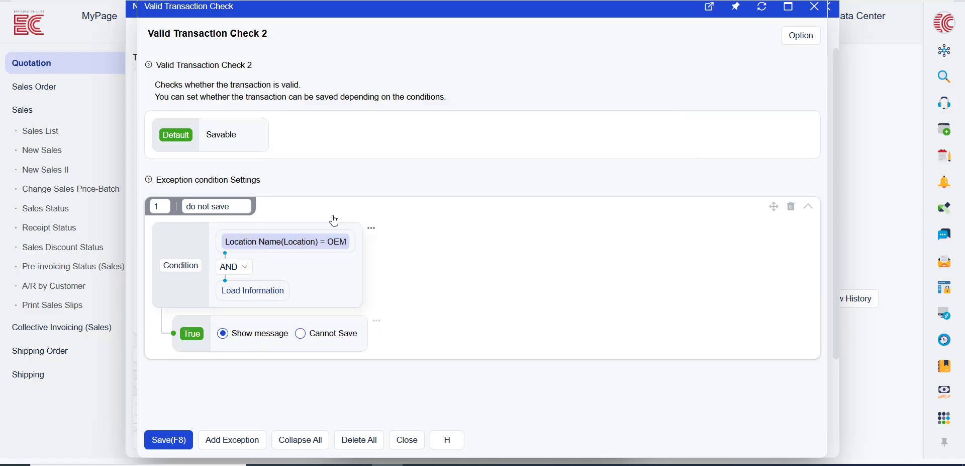
- Set the exception's second condition to the quotation's Total Qty less than 0
left_click(275, 292)
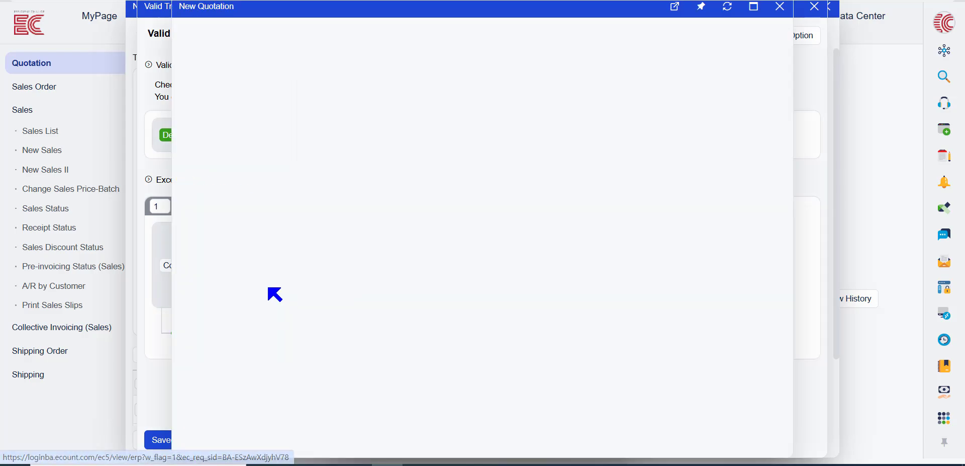
left_click(232, 149)
left_click(470, 380)
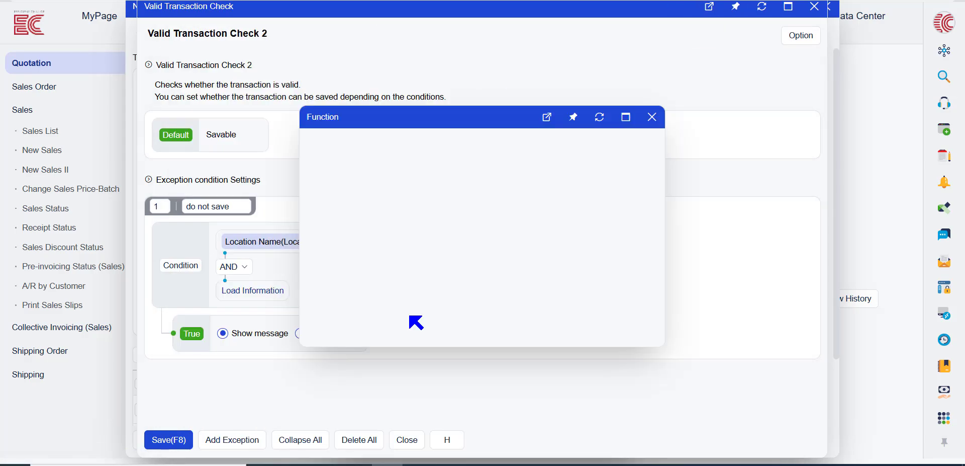
left_click(467, 212)
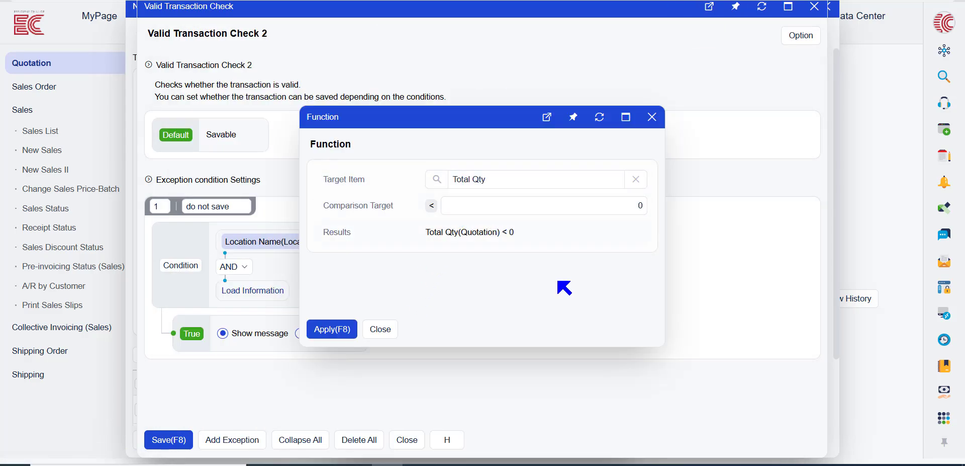
left_click(341, 327)
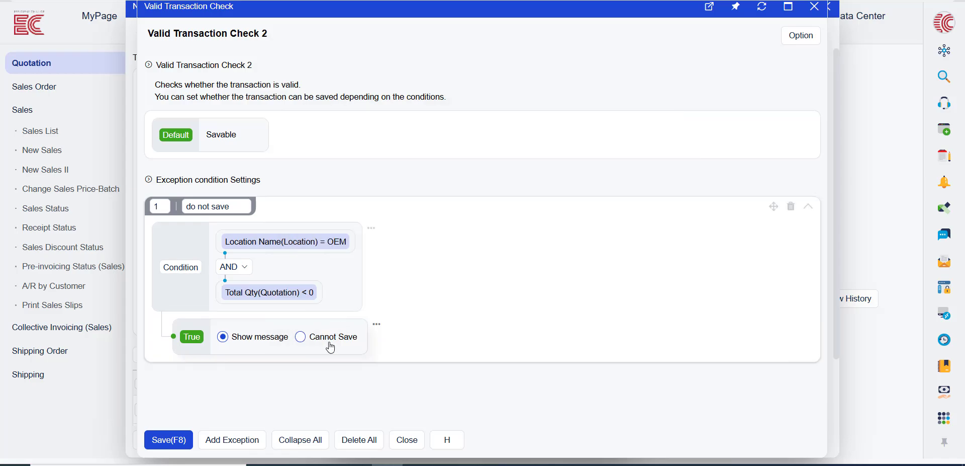
- Set the exception's true result to Cannot Save, then save the transaction check and the task settings
left_click(328, 338)
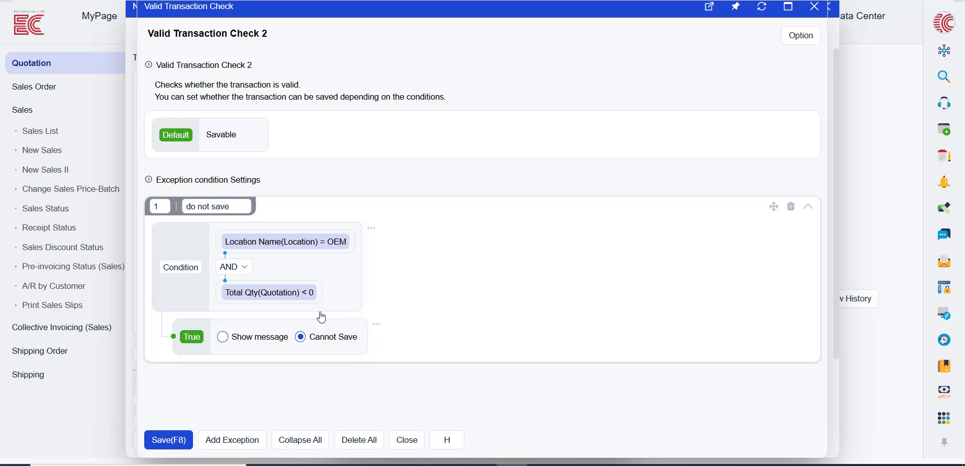
left_click(160, 445)
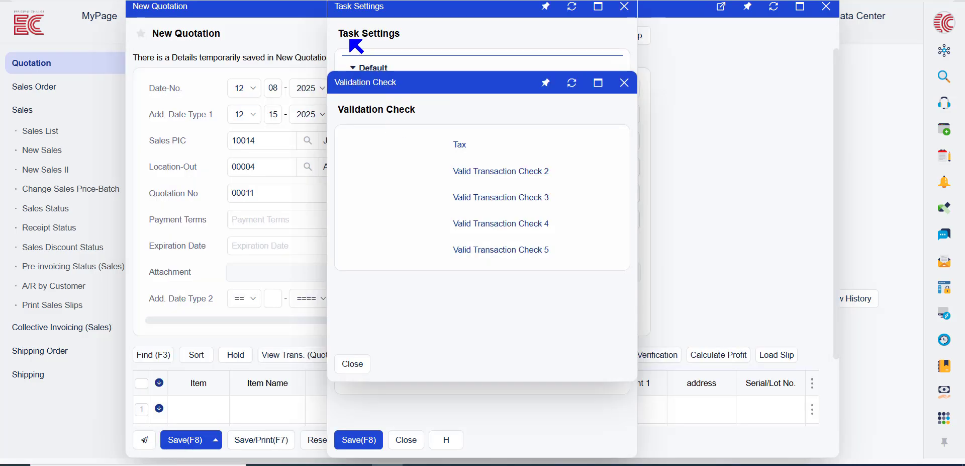
left_click(357, 371)
left_click(353, 440)
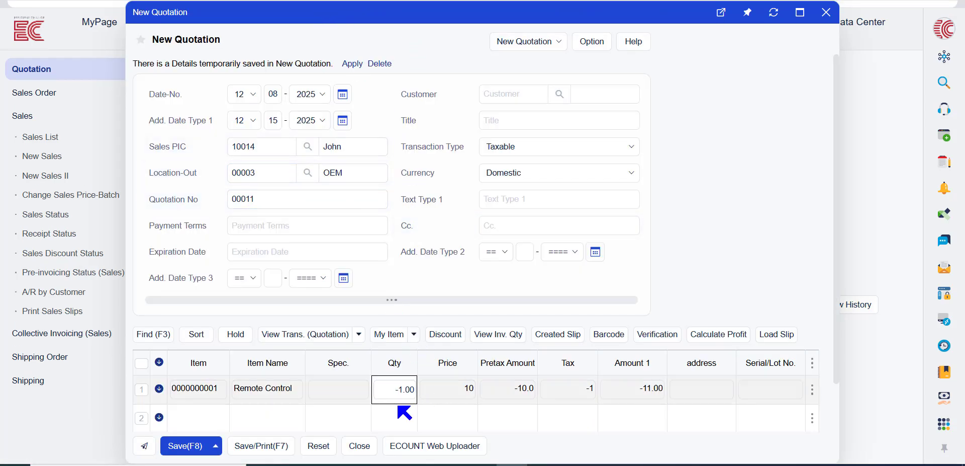
- Try to save the quotation for location OEM with a Remote Control quantity of -1 to test the transaction check
left_click(193, 447)
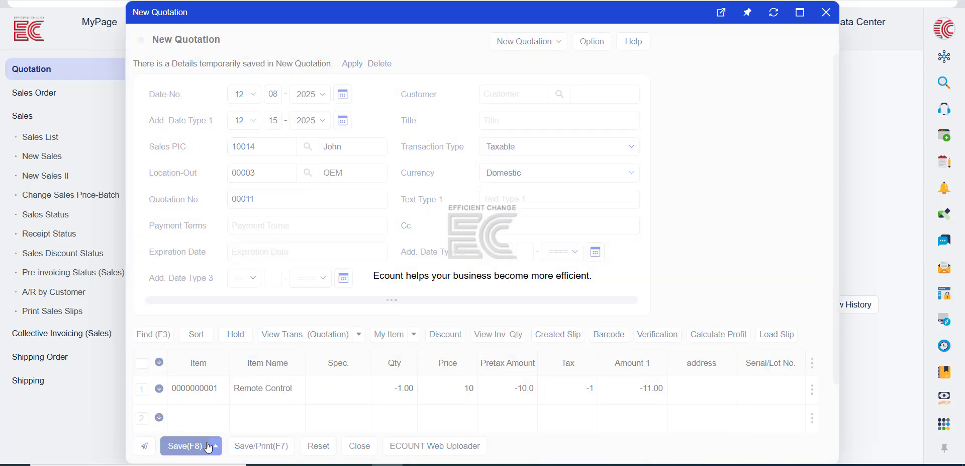
mouse_move(208, 447)
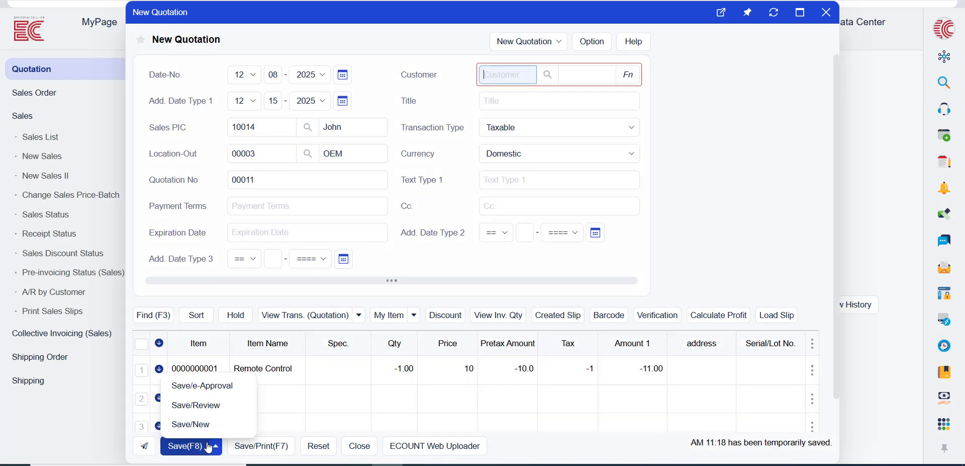
left_click(241, 421)
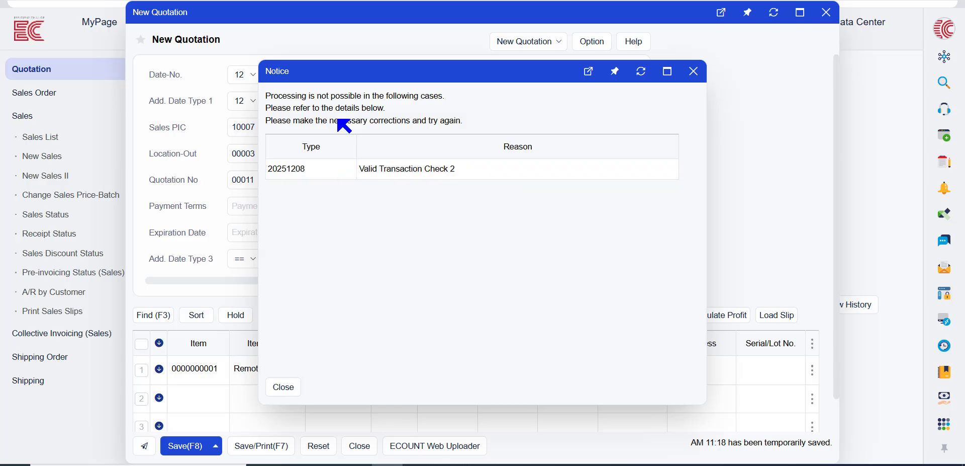
- Dismiss the failed check's notice, save the quotation task settings again, and close the new quotation
key("Escape")
left_click(591, 41)
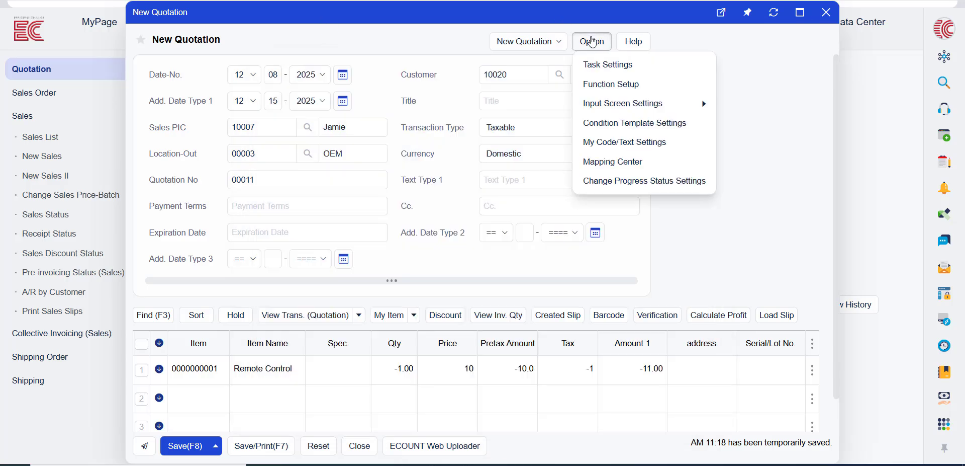
left_click(628, 65)
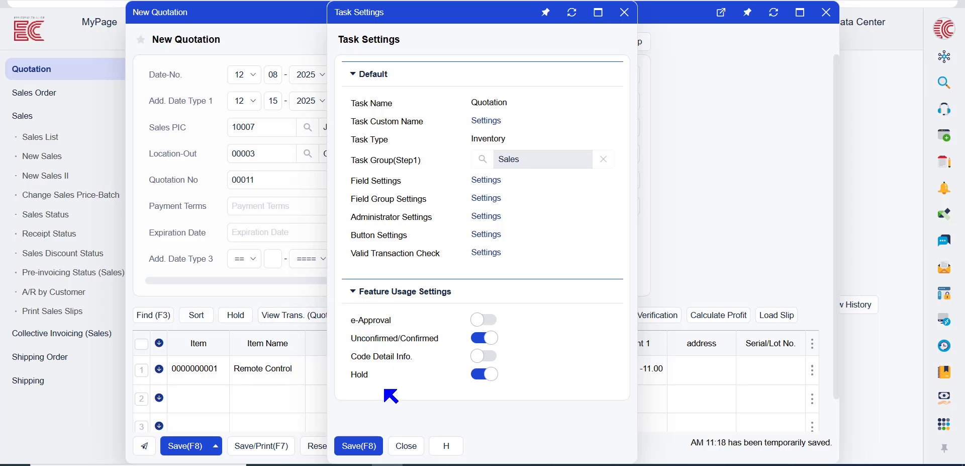
left_click(358, 447)
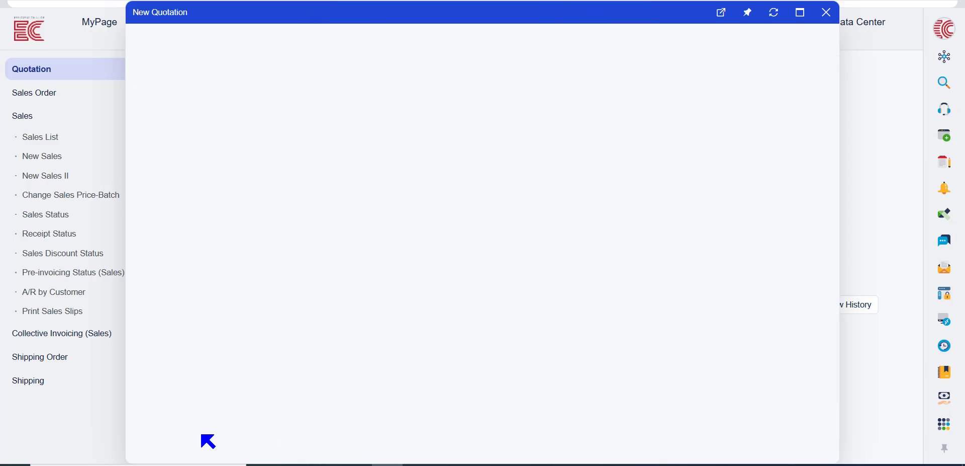
left_click(827, 15)
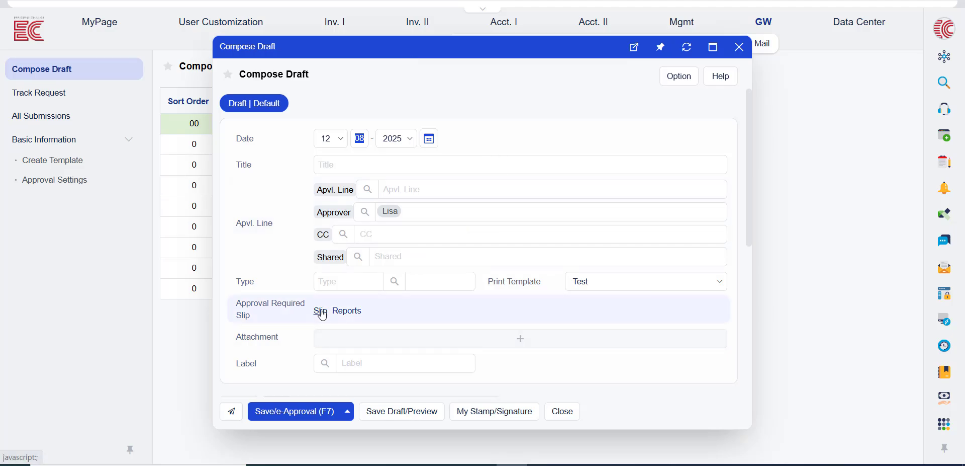
- Open the full menu of slips that can be attached to the e-approval draft as approval-required slips
left_click(338, 312)
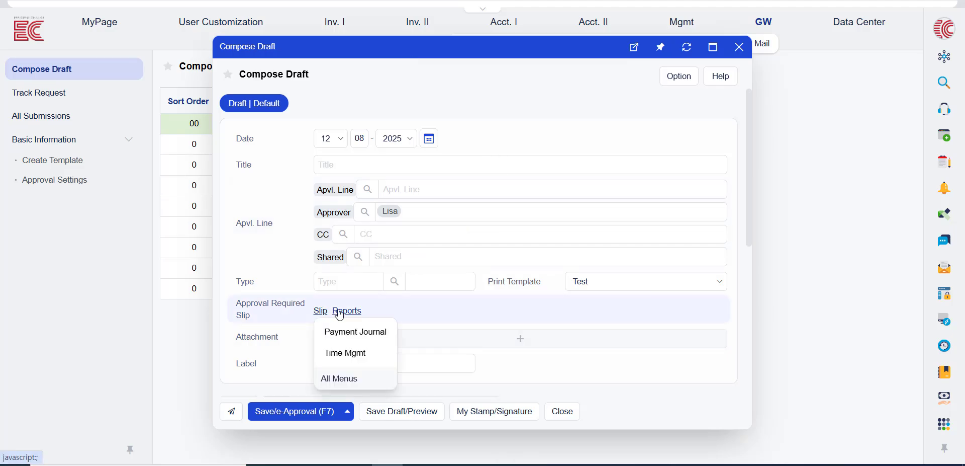
left_click(355, 382)
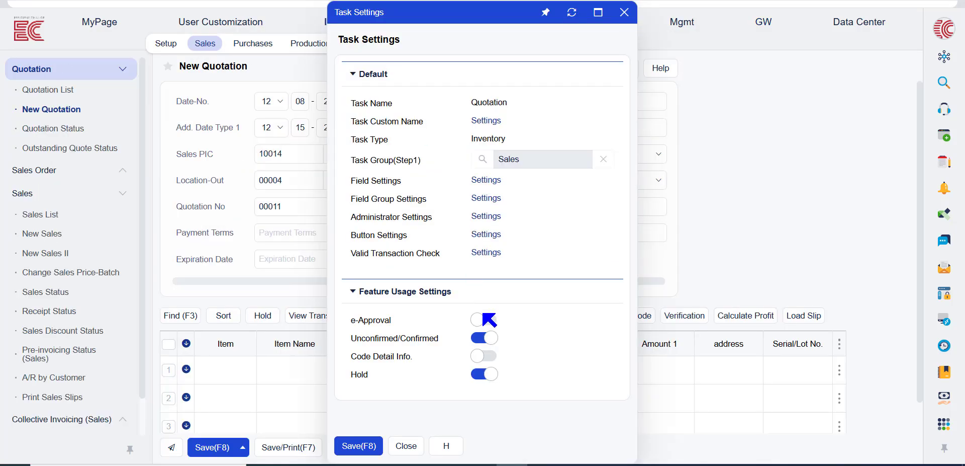
- Turn off Unconfirmed/Confirmed for the quotation task and save the task settings
left_click(483, 340)
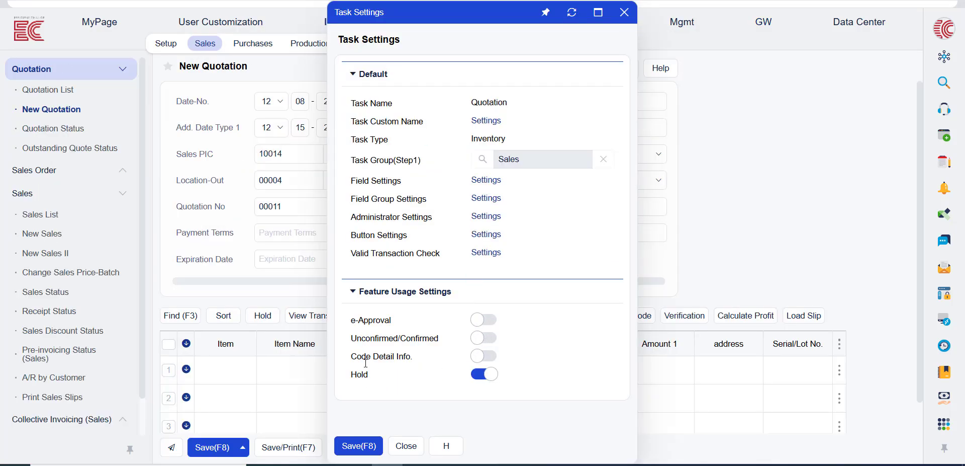
left_click(358, 446)
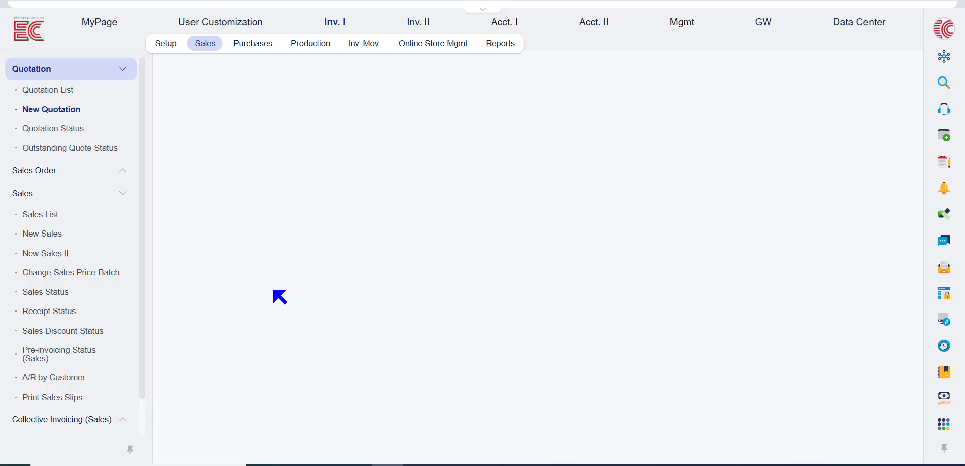
- Open the quotation list and check its progress status tabs and the available Change Status options
left_click(70, 91)
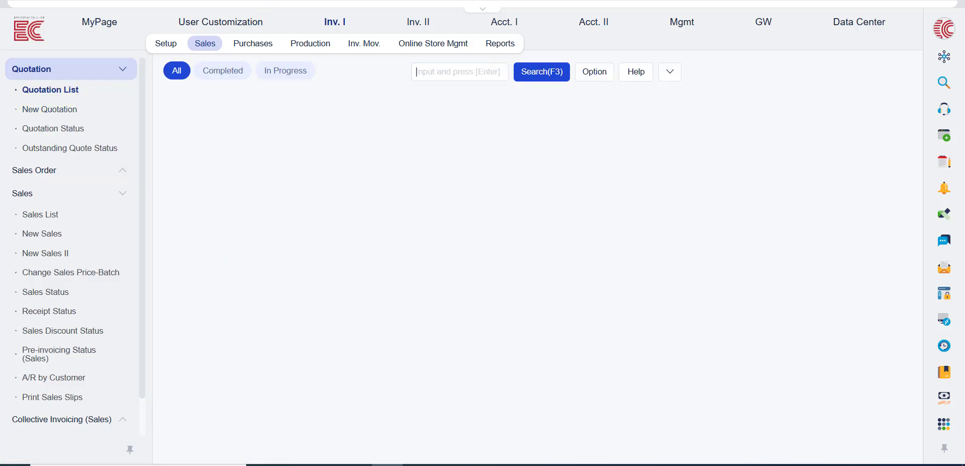
left_click(304, 309)
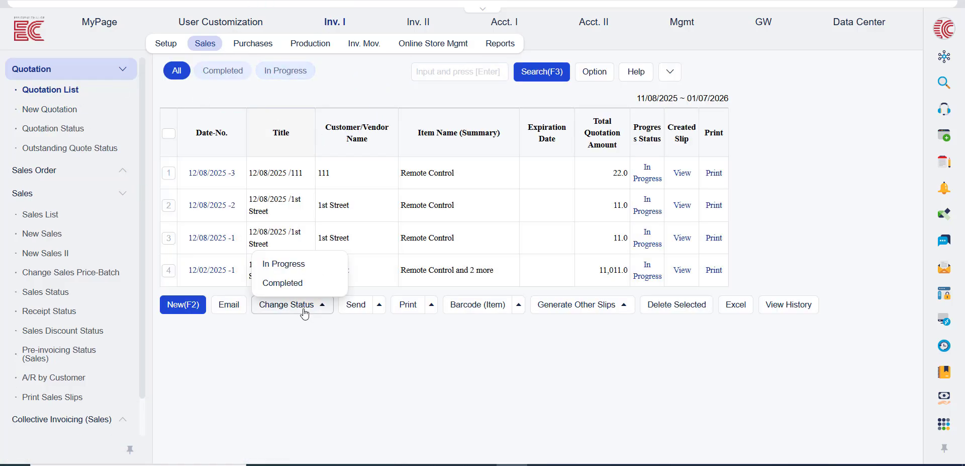
left_click(303, 308)
left_click(290, 301)
left_click(363, 138)
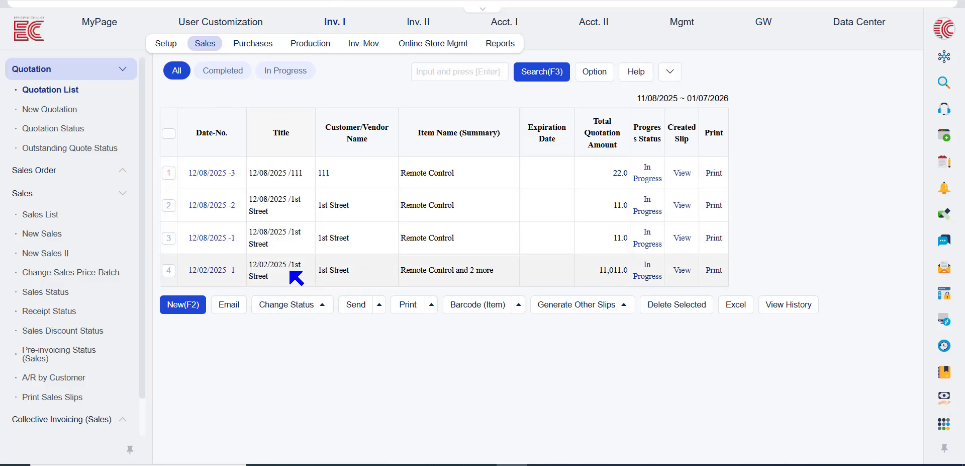
left_click(309, 306)
left_click(266, 305)
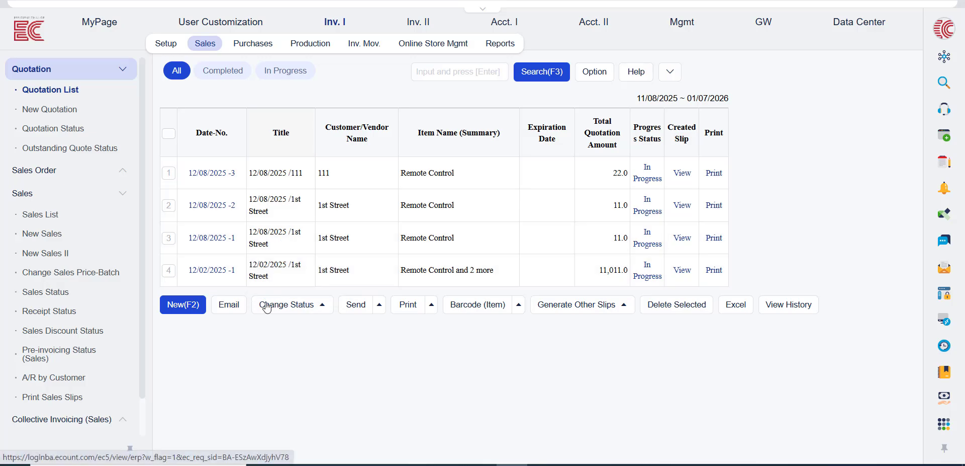
left_click(267, 306)
left_click(319, 305)
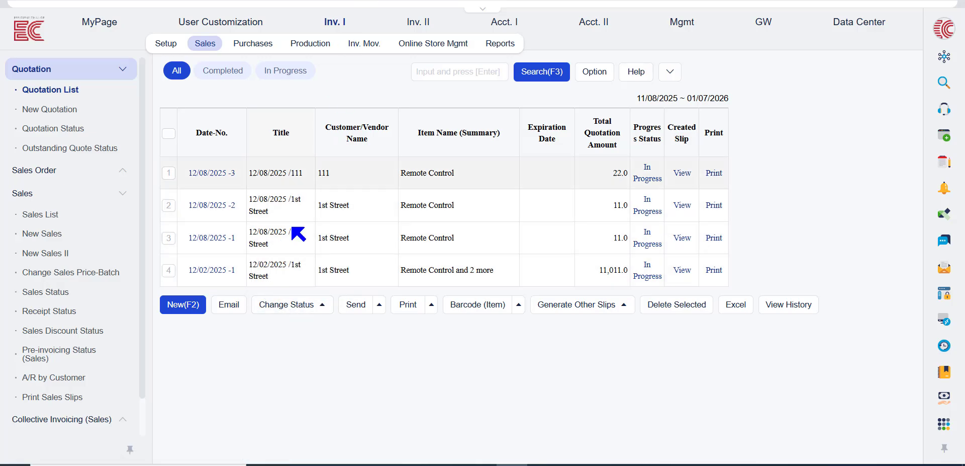
left_click(284, 305)
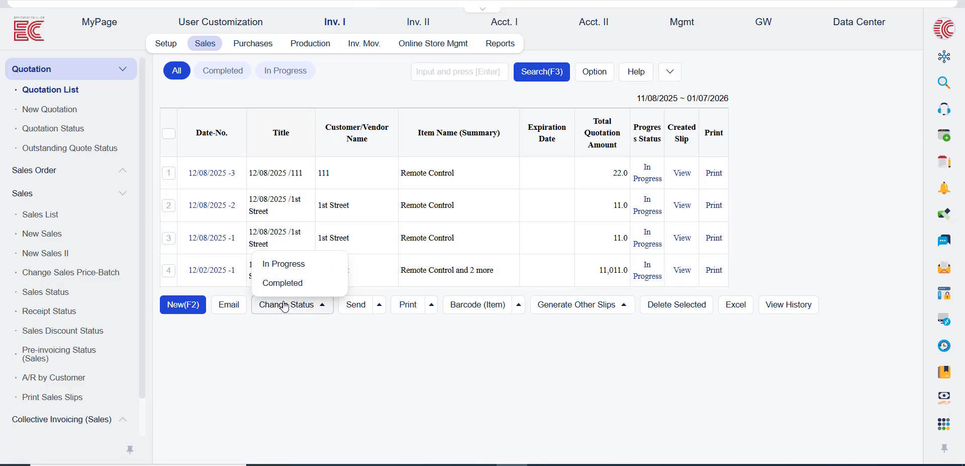
left_click(122, 69)
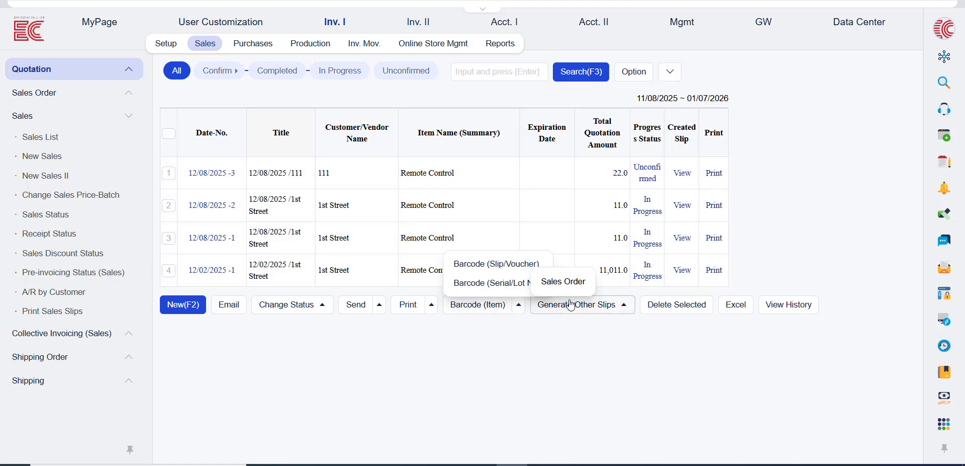
mouse_move(306, 308)
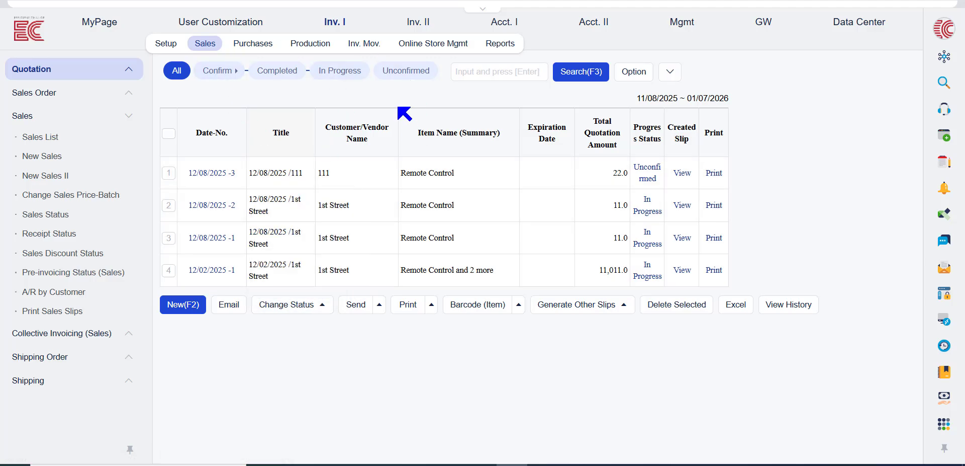
- Turn on Code Detail Info. in the quotation task settings and set the Customer/Vendor function's usage status to Use
left_click(395, 1)
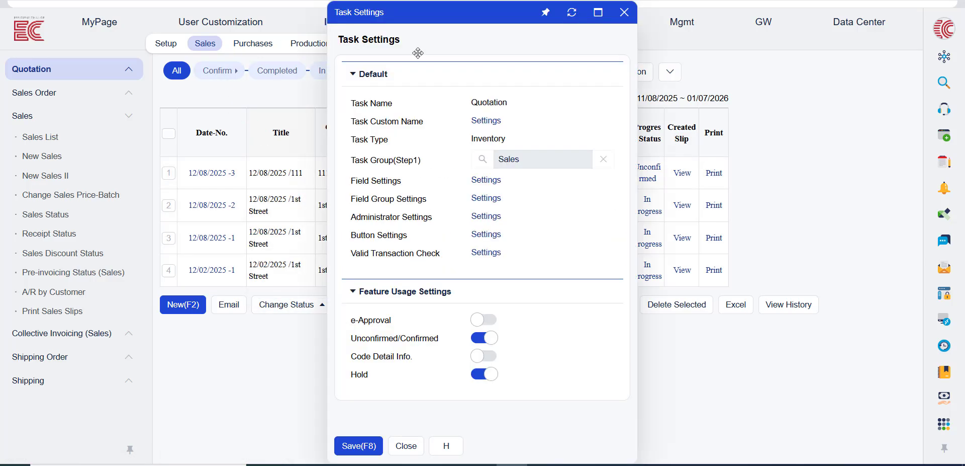
left_click(480, 356)
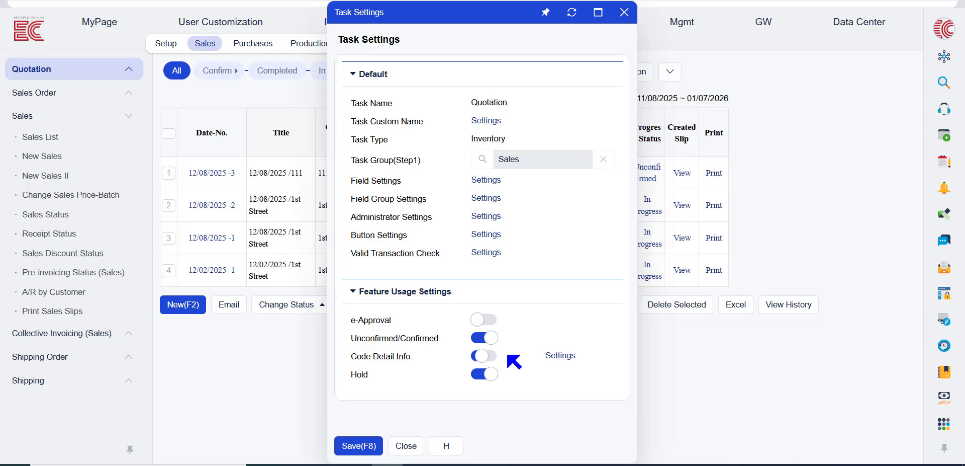
left_click(559, 358)
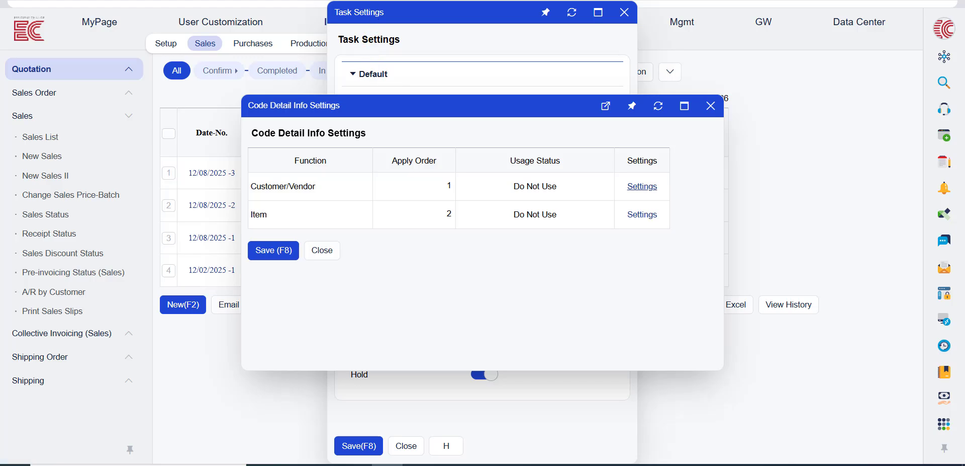
left_click(535, 186)
left_click(557, 186)
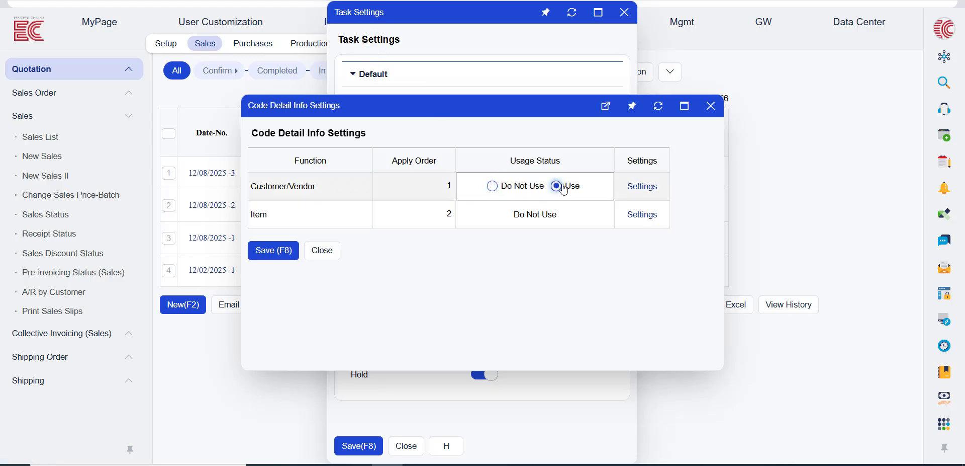
- Review the detail fields shown for Customer/Vendor, then save the Code Detail Info and task settings
left_click(643, 186)
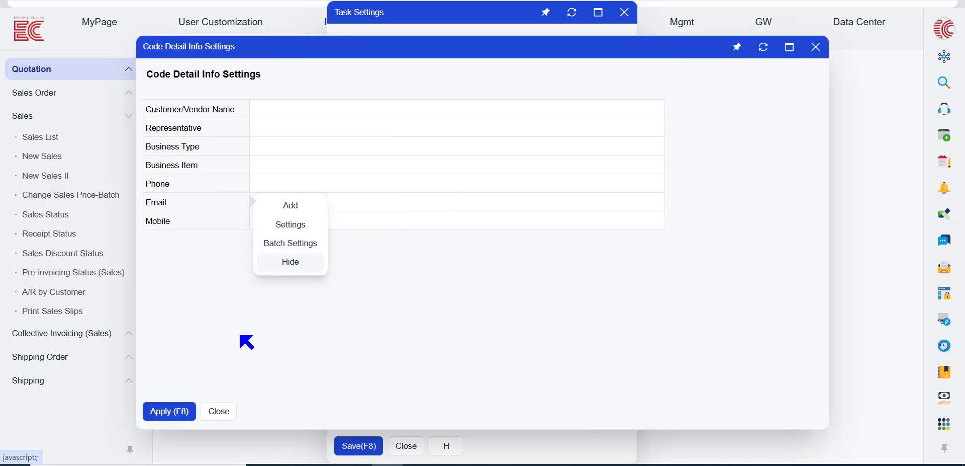
left_click(211, 417)
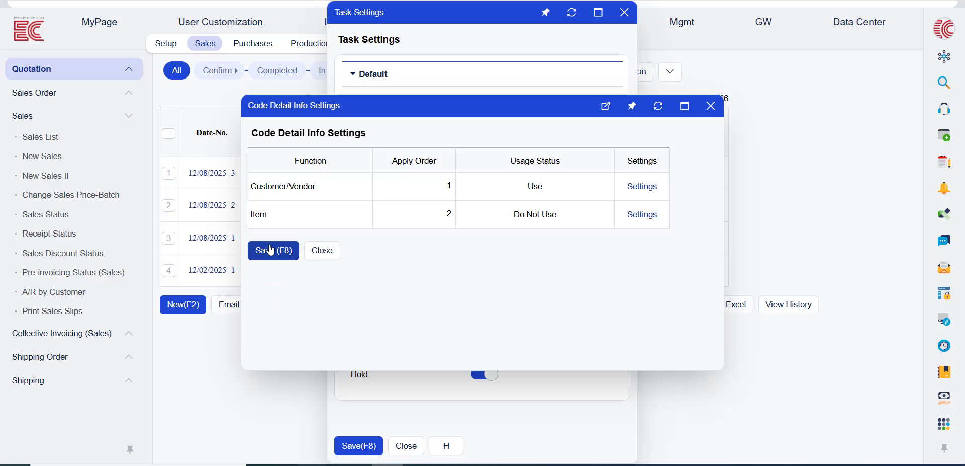
left_click(360, 445)
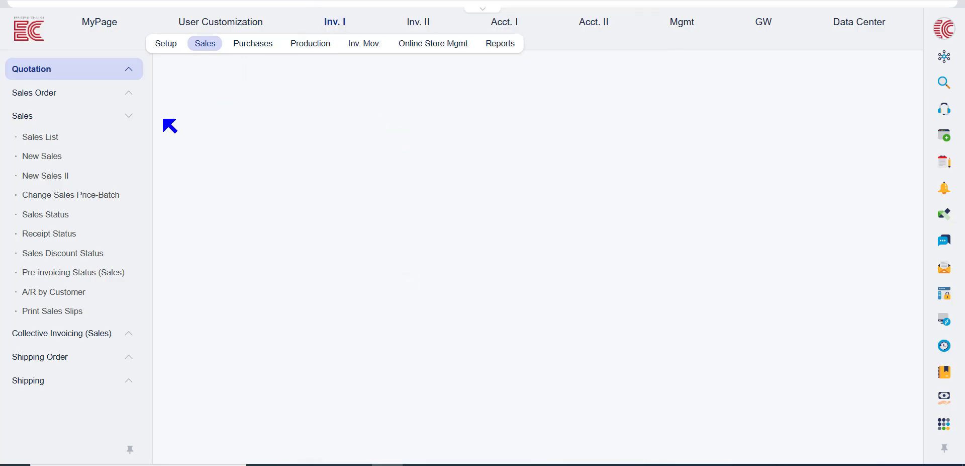
- Start a new quotation and select customer 1st Street to test Code Detail Info., then close the reopened task settings
left_click(103, 72)
left_click(77, 109)
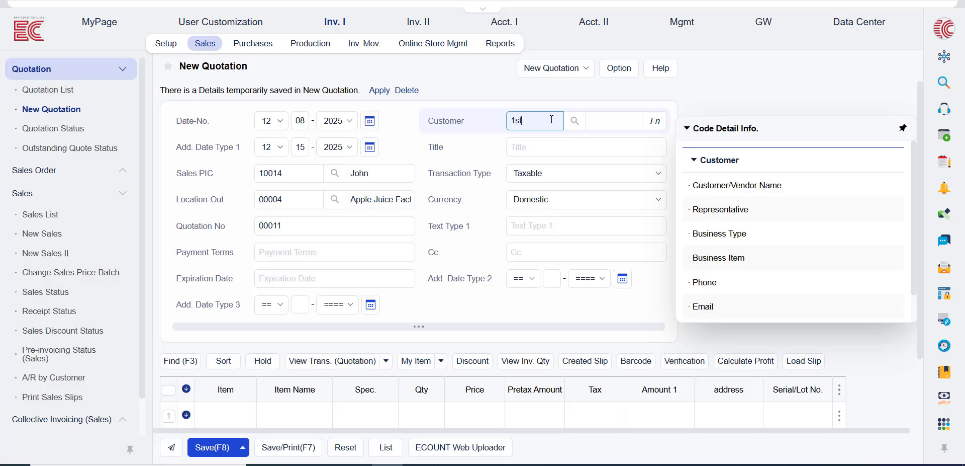
key("Return")
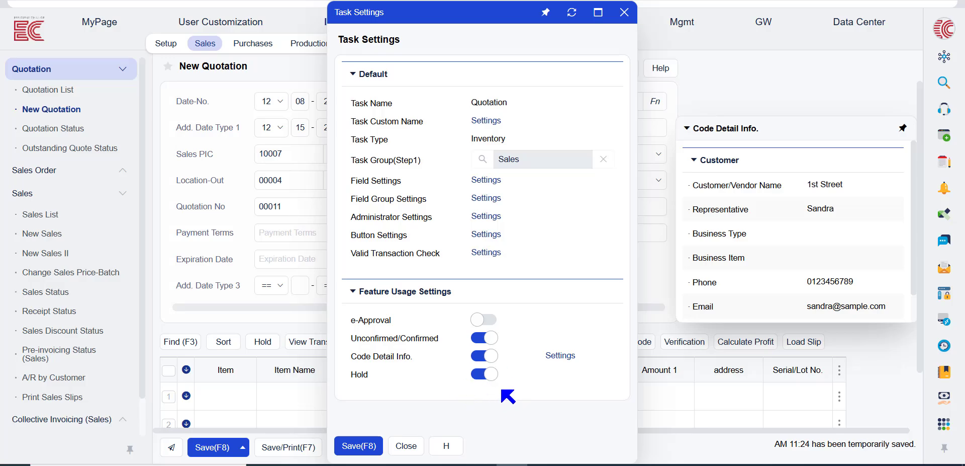
left_click(623, 15)
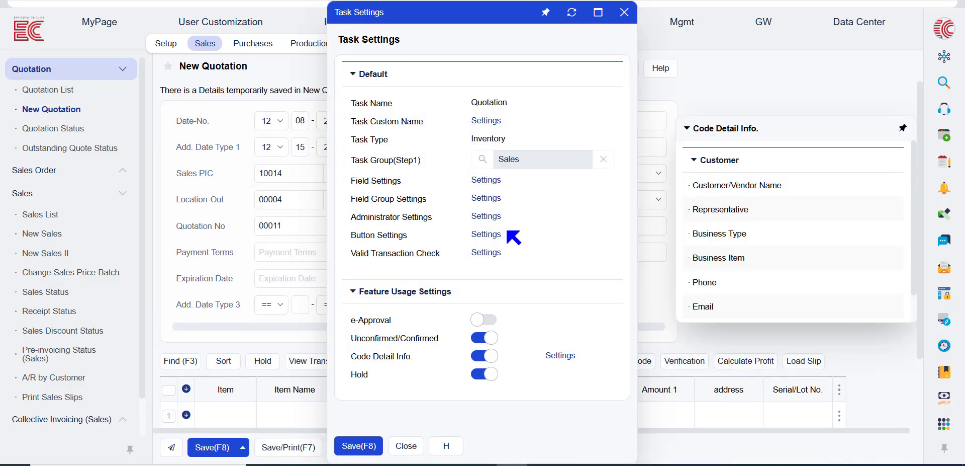
- Review the Enter template's middle buttons in use, including Hold, then save the quotation task settings
left_click(484, 241)
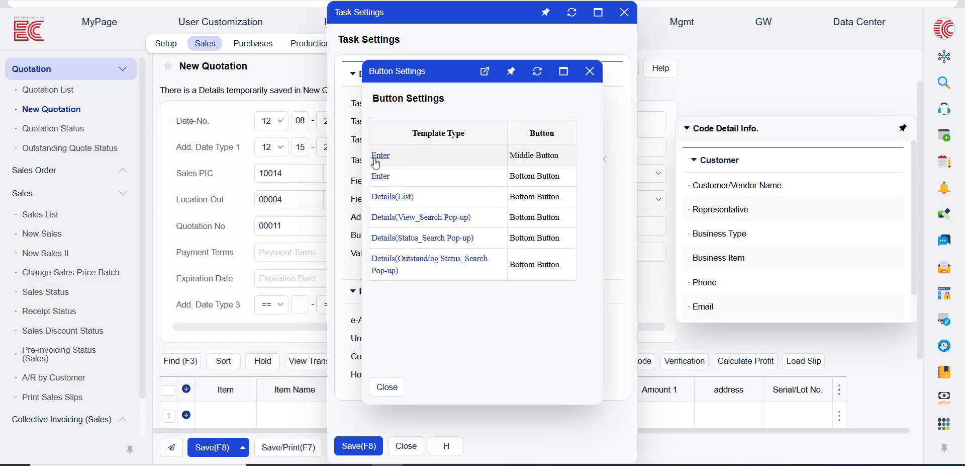
left_click(439, 155)
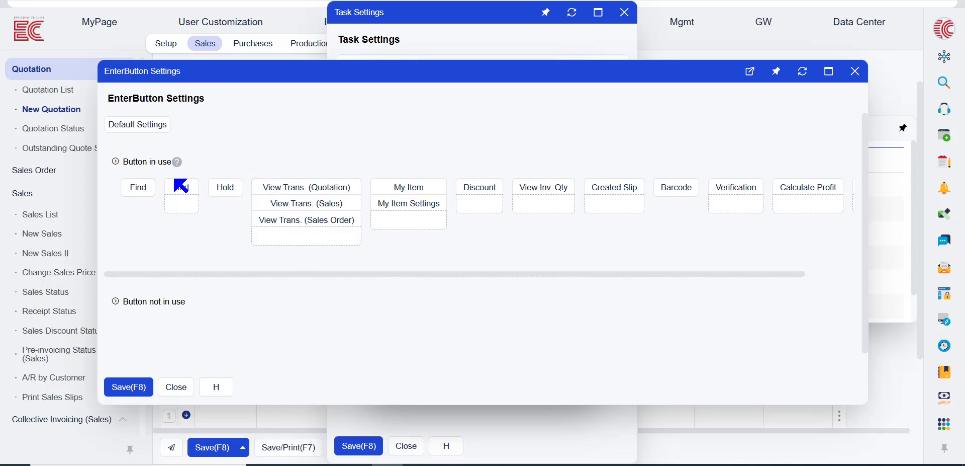
left_click(855, 72)
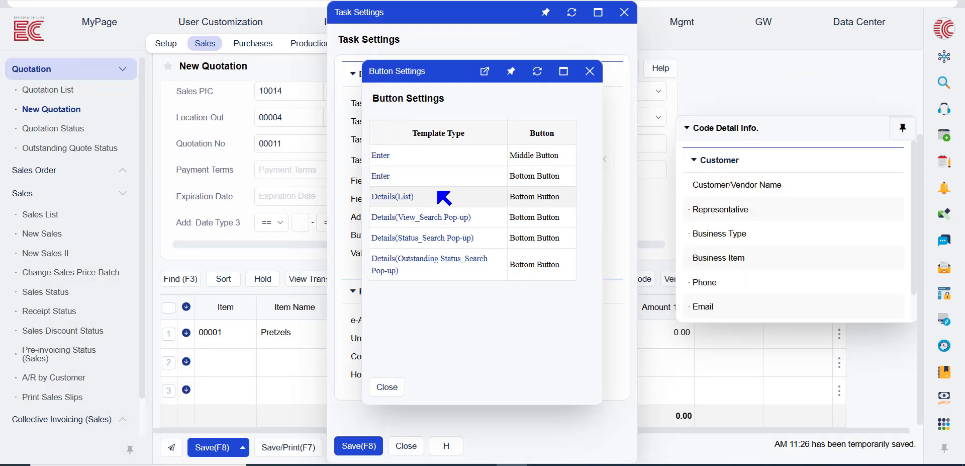
left_click(379, 395)
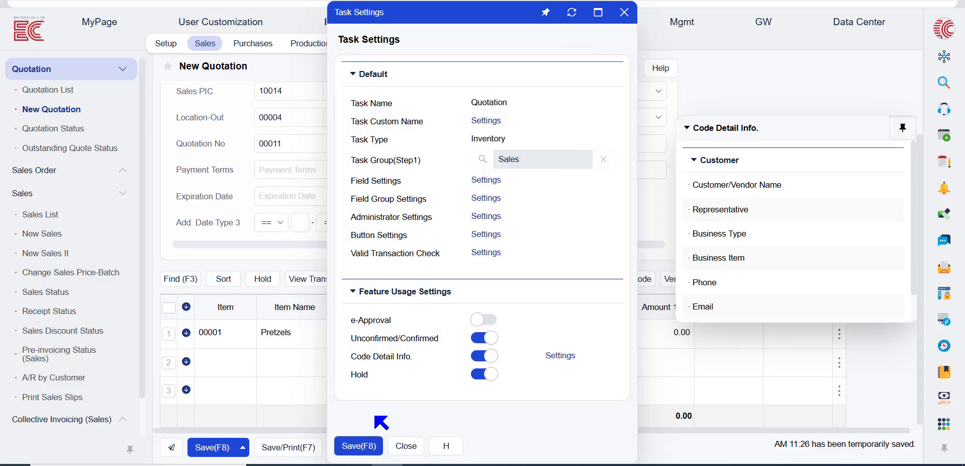
left_click(367, 445)
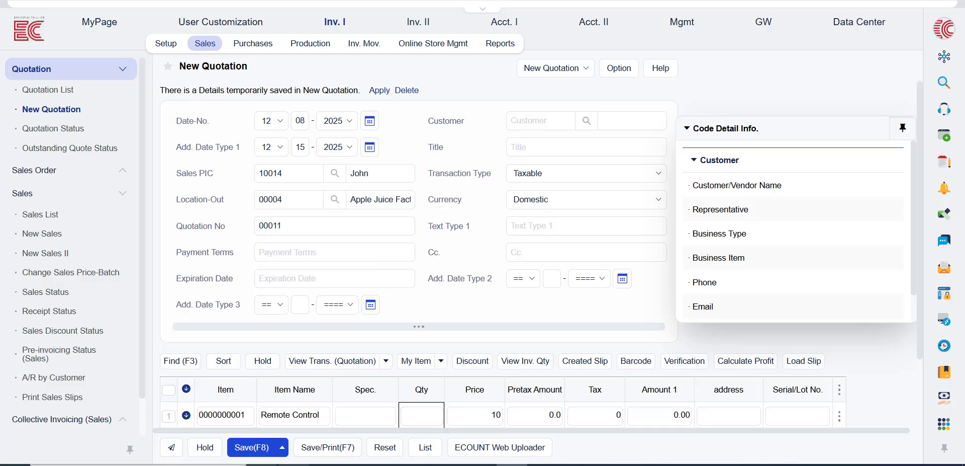
- Put the Remote Control quotation on hold under the title 22
left_click(206, 449)
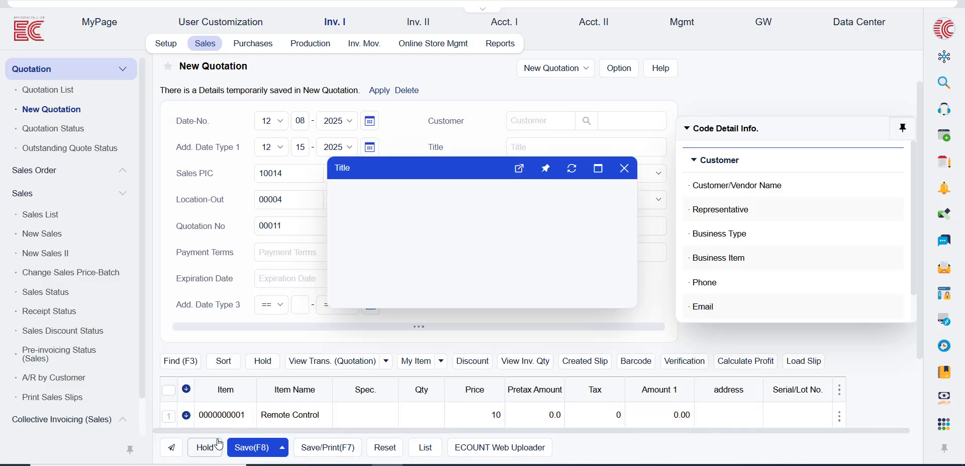
left_click(499, 232)
type("23")
left_click(357, 290)
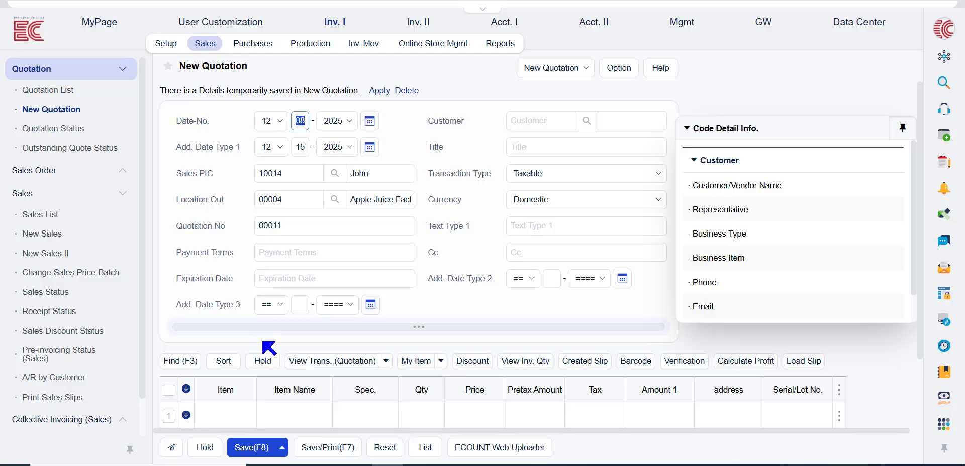
- Load the held quotation titled 22 from the hold list
left_click(264, 360)
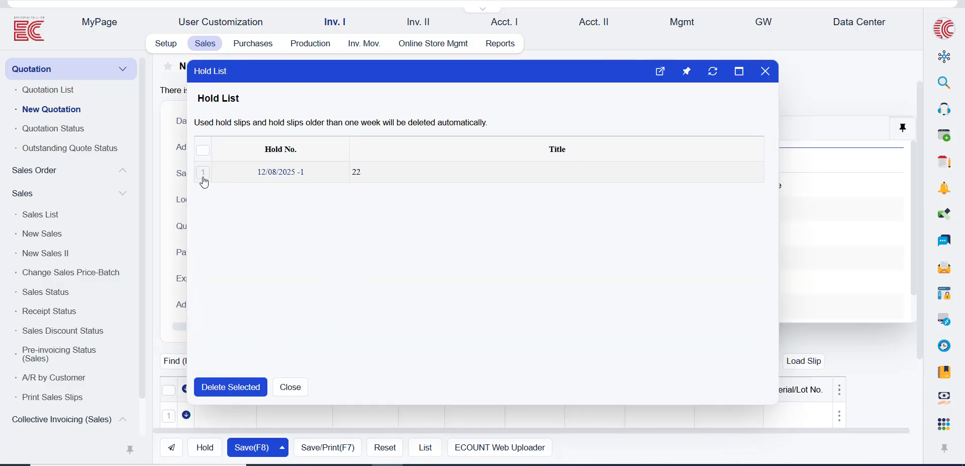
left_click(203, 173)
left_click(277, 172)
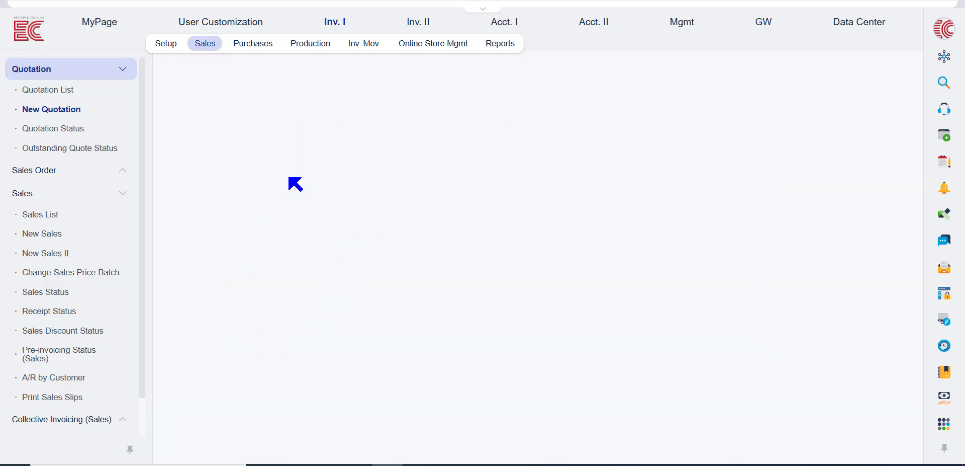